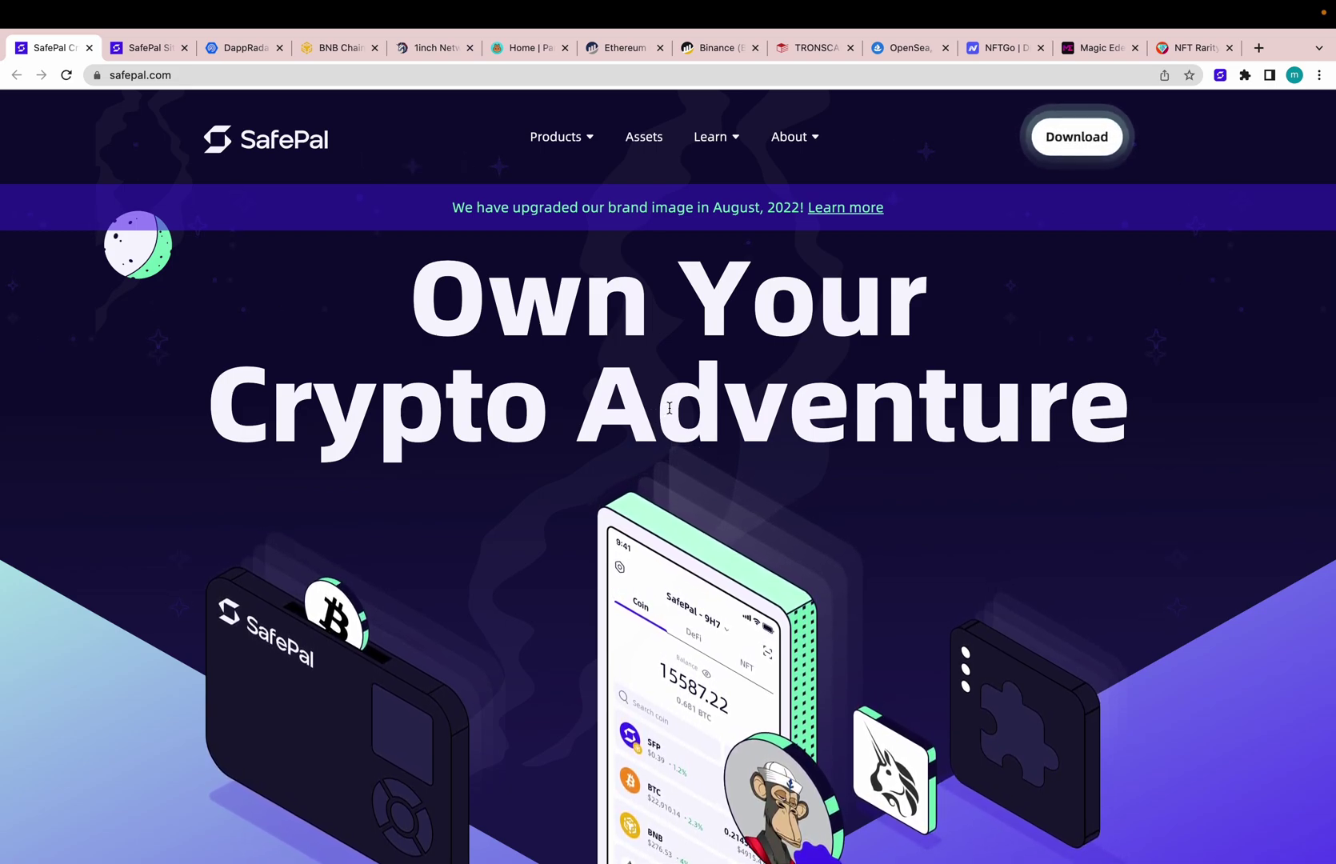
# View SafePal's browser-extension downloads and wallet balance, then switch to the sitemap tab.
pyautogui.click(1050, 152)
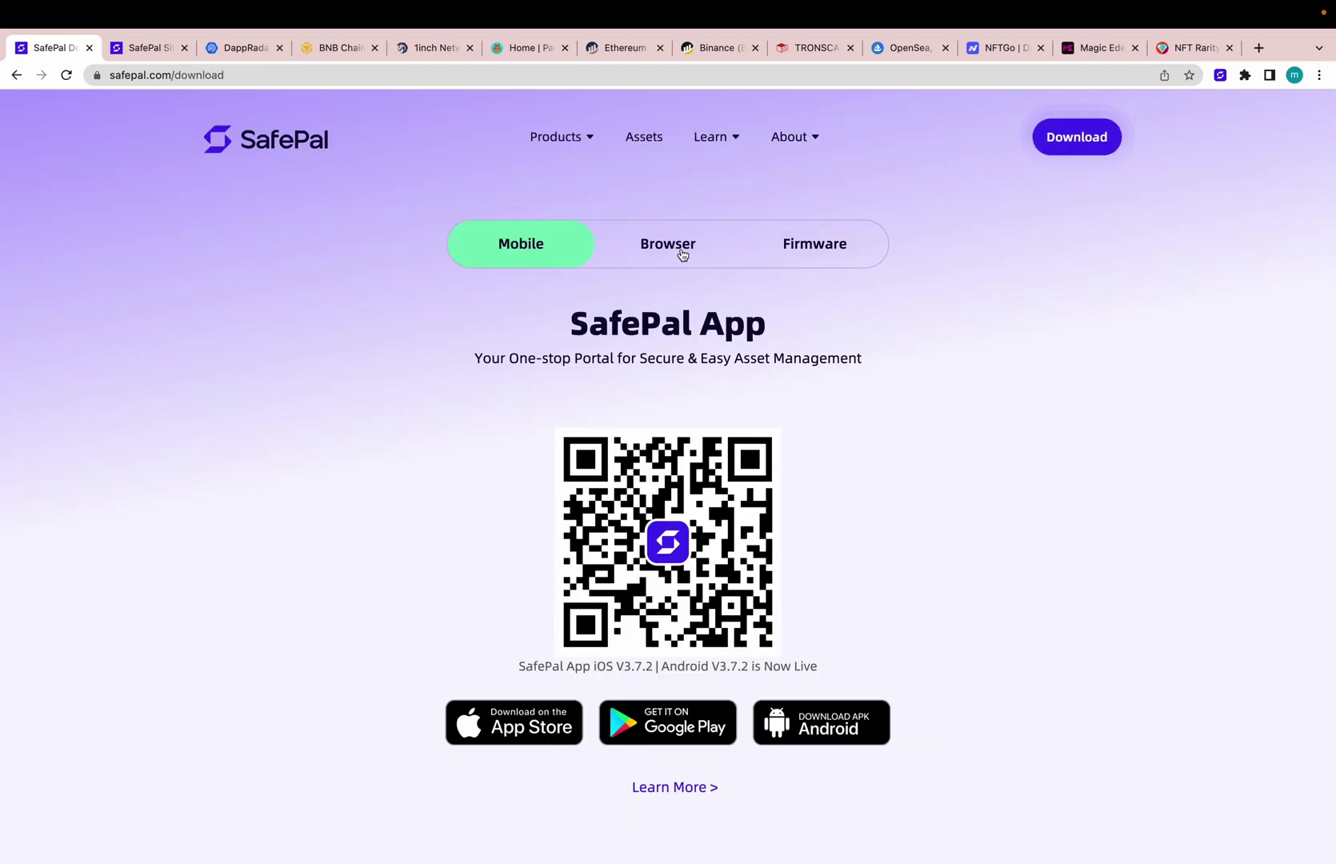
pyautogui.click(681, 254)
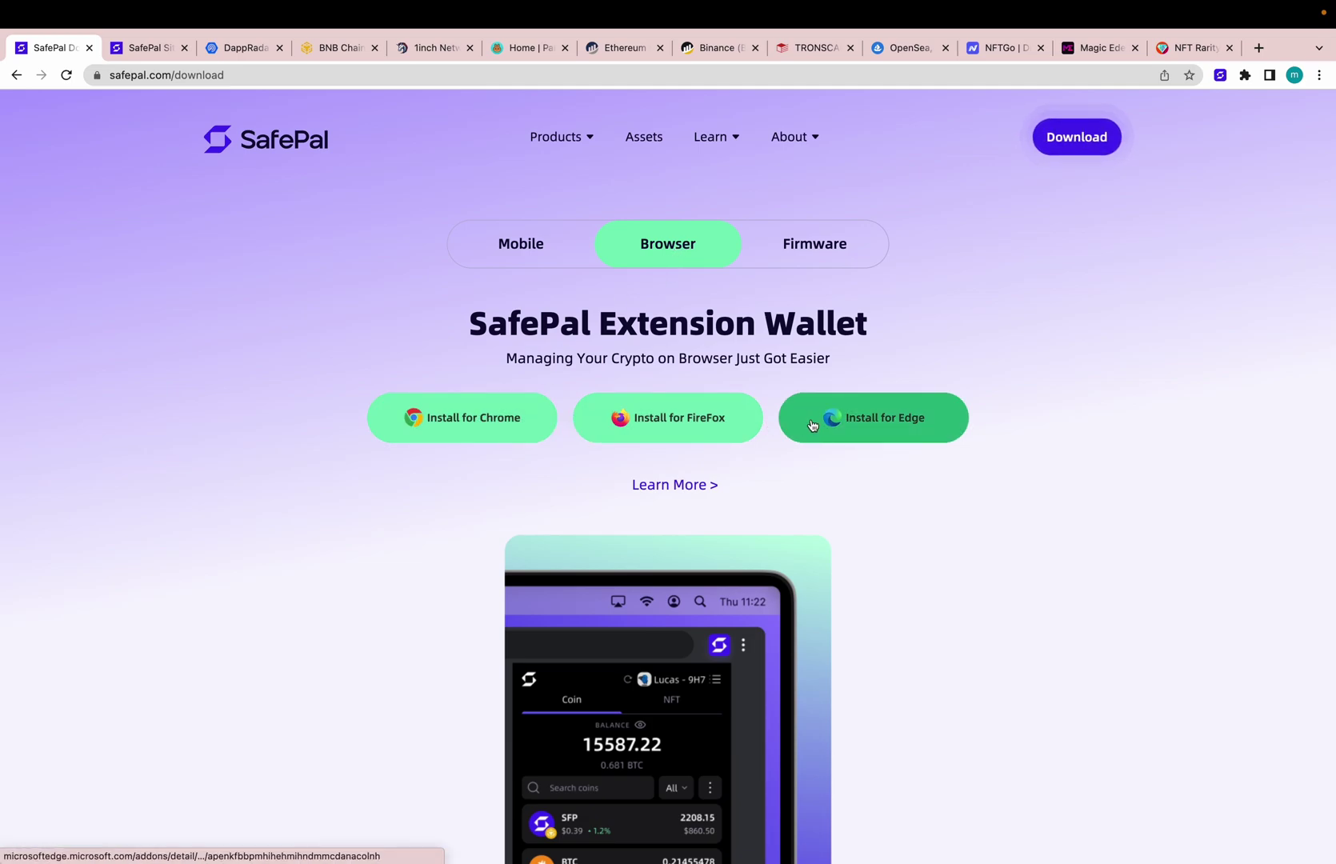
pyautogui.click(1216, 79)
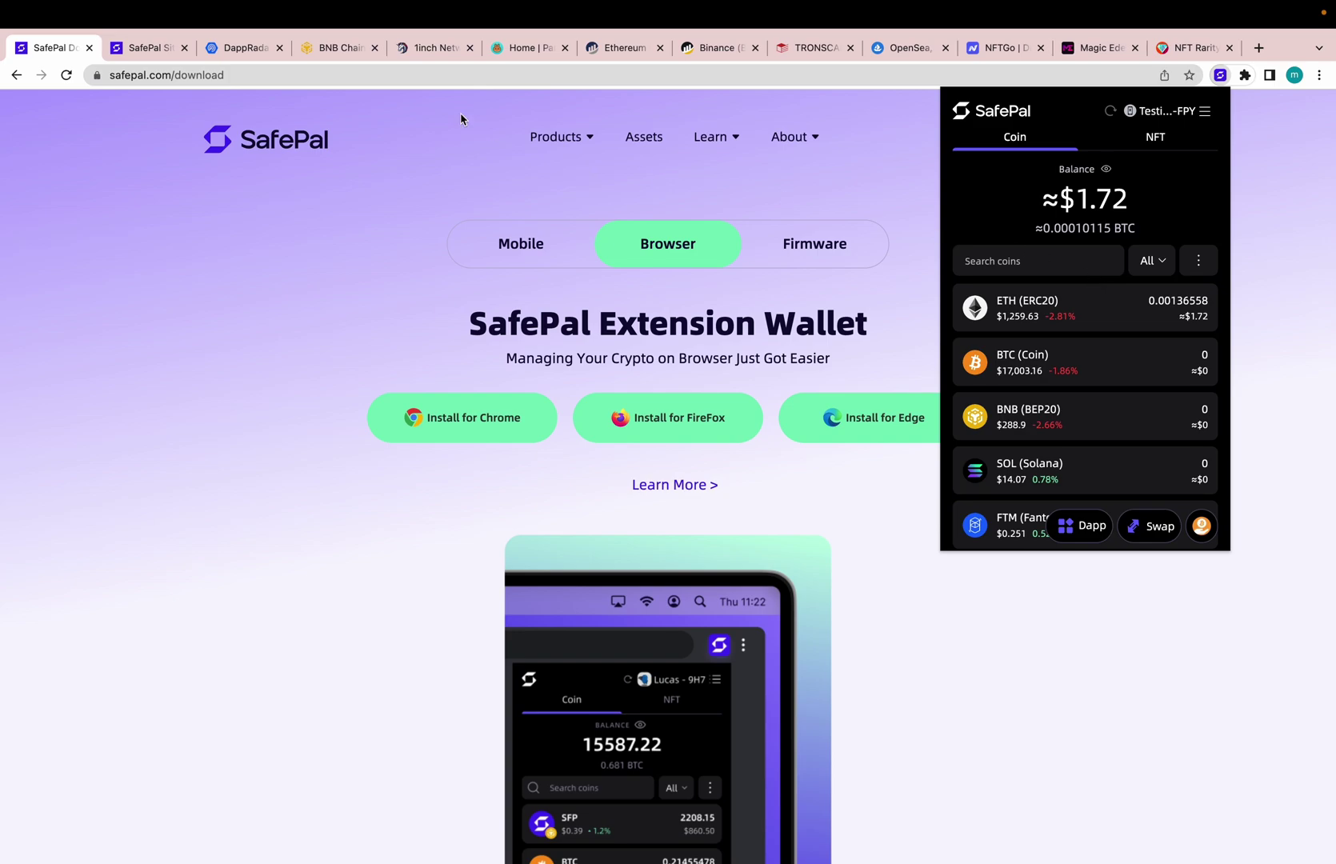
pyautogui.click(143, 48)
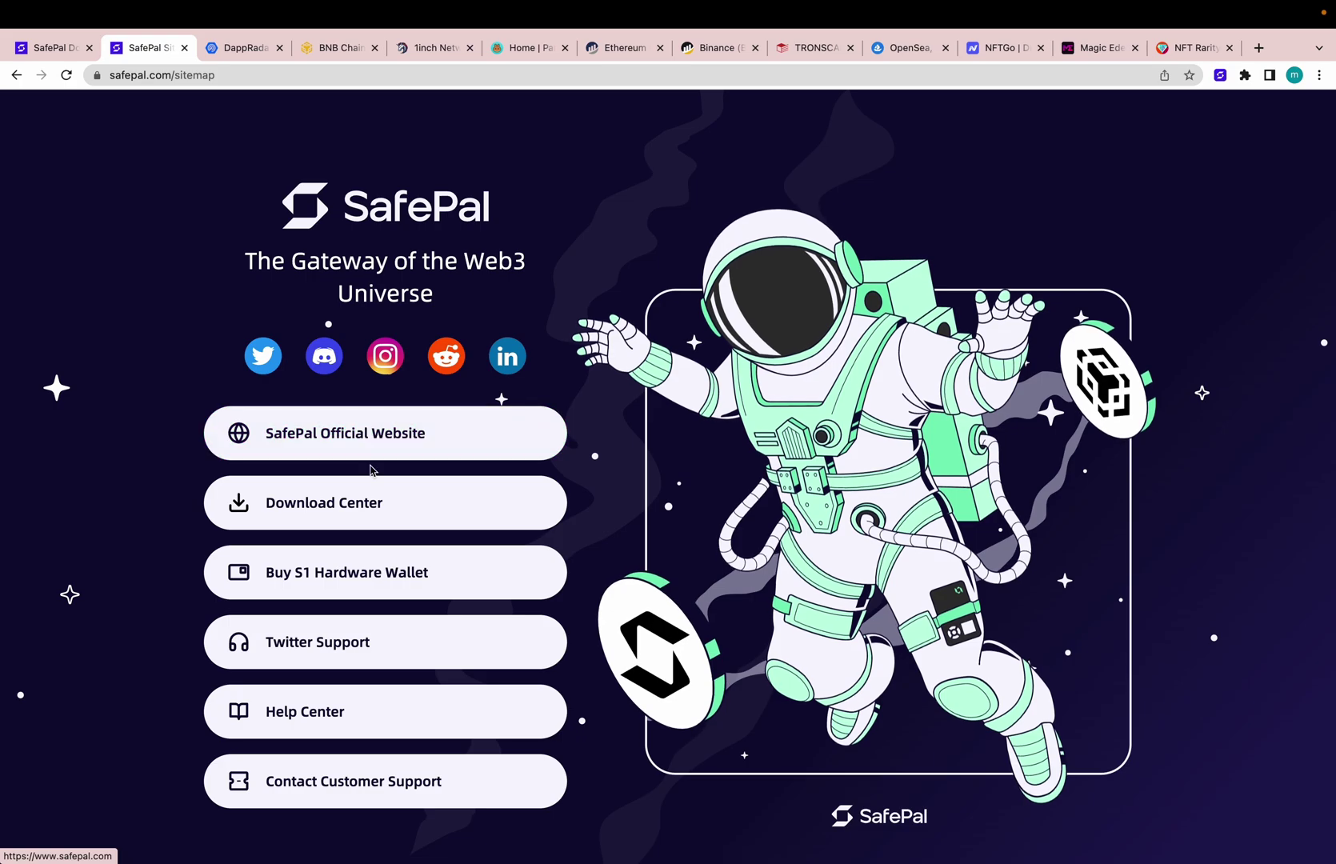
# Open the Download Center from the sitemap, return to the sitemap, and show the wallet balance.
pyautogui.click(359, 501)
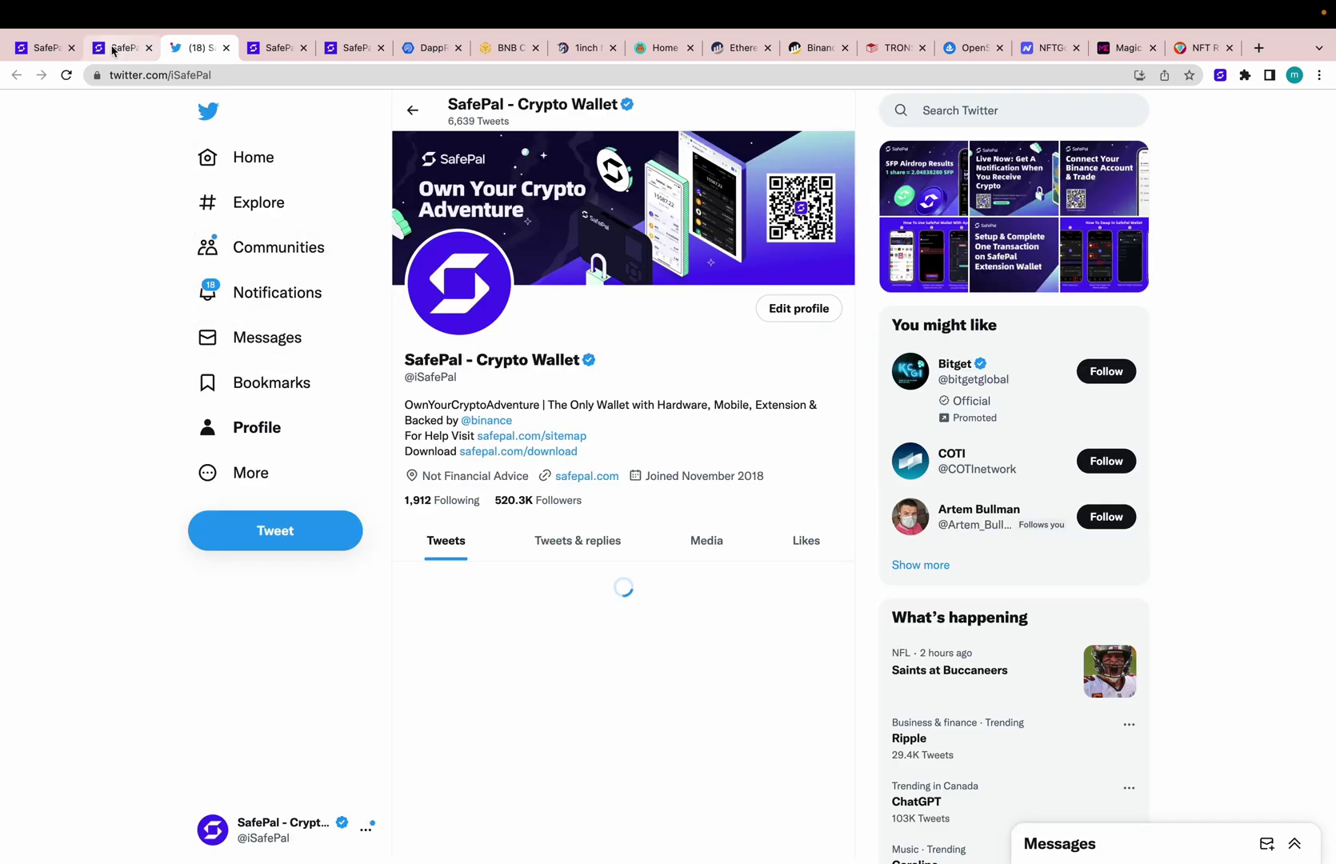
pyautogui.click(121, 48)
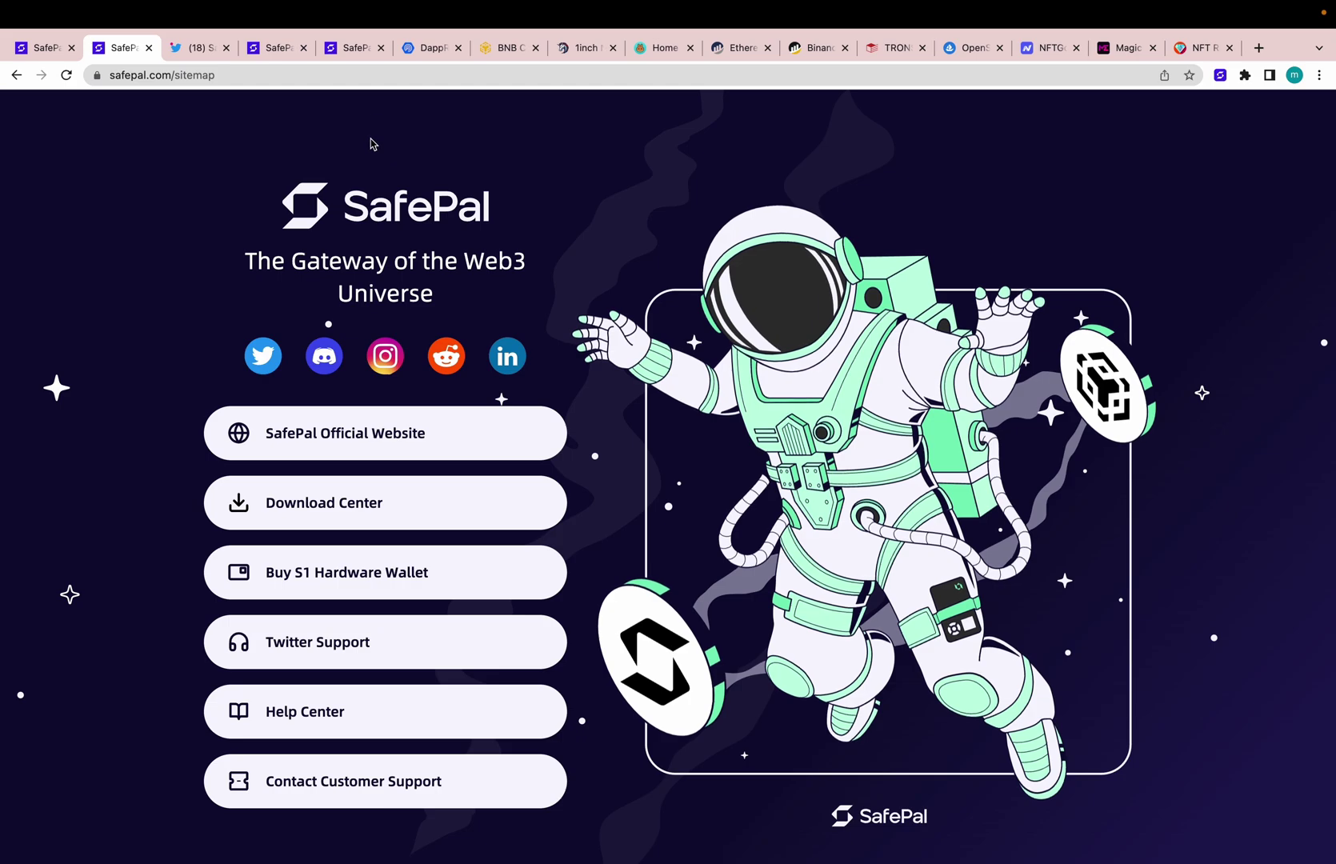
pyautogui.click(1219, 74)
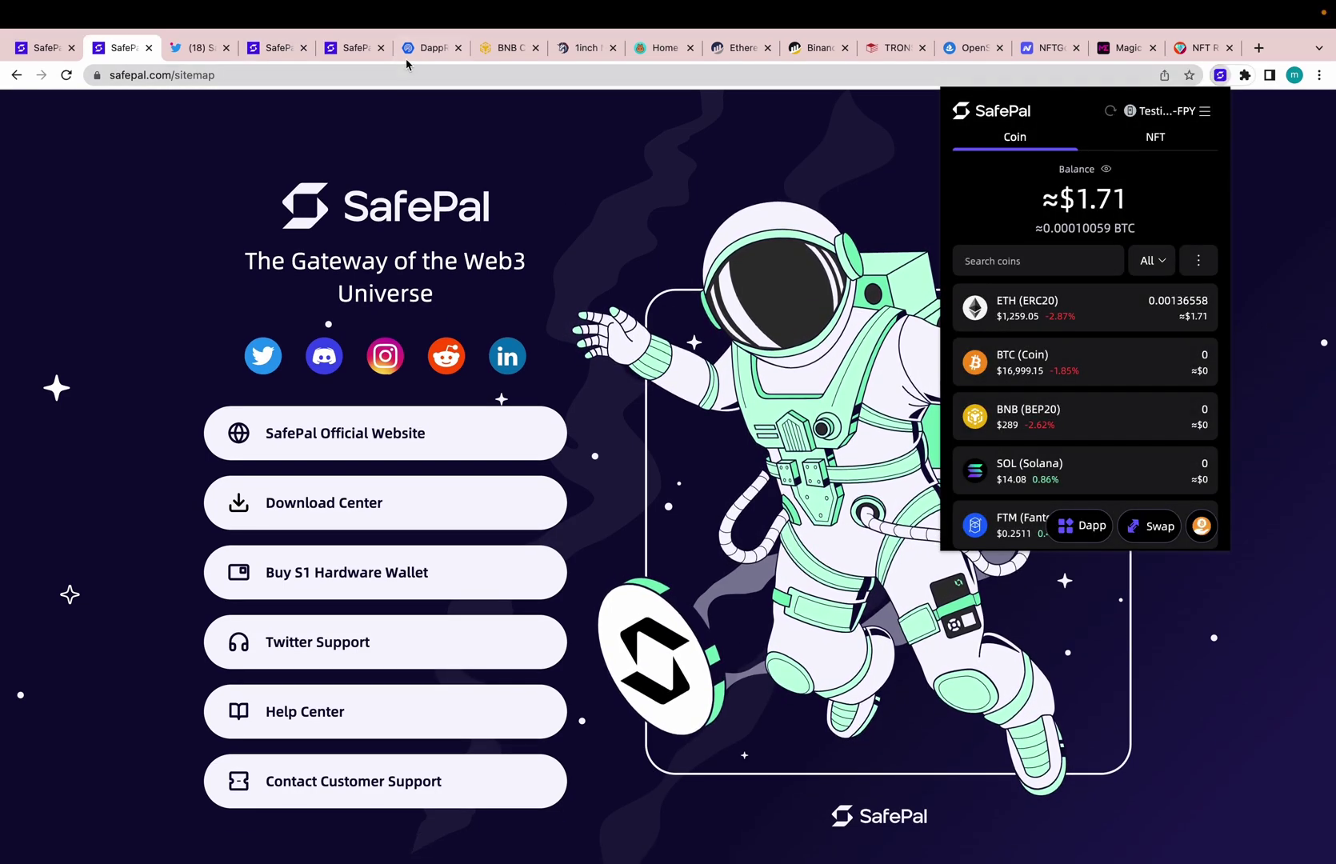
# Switch to the dappradar.com tab showing 'The World's Dapp Store' homepage.
pyautogui.click(432, 47)
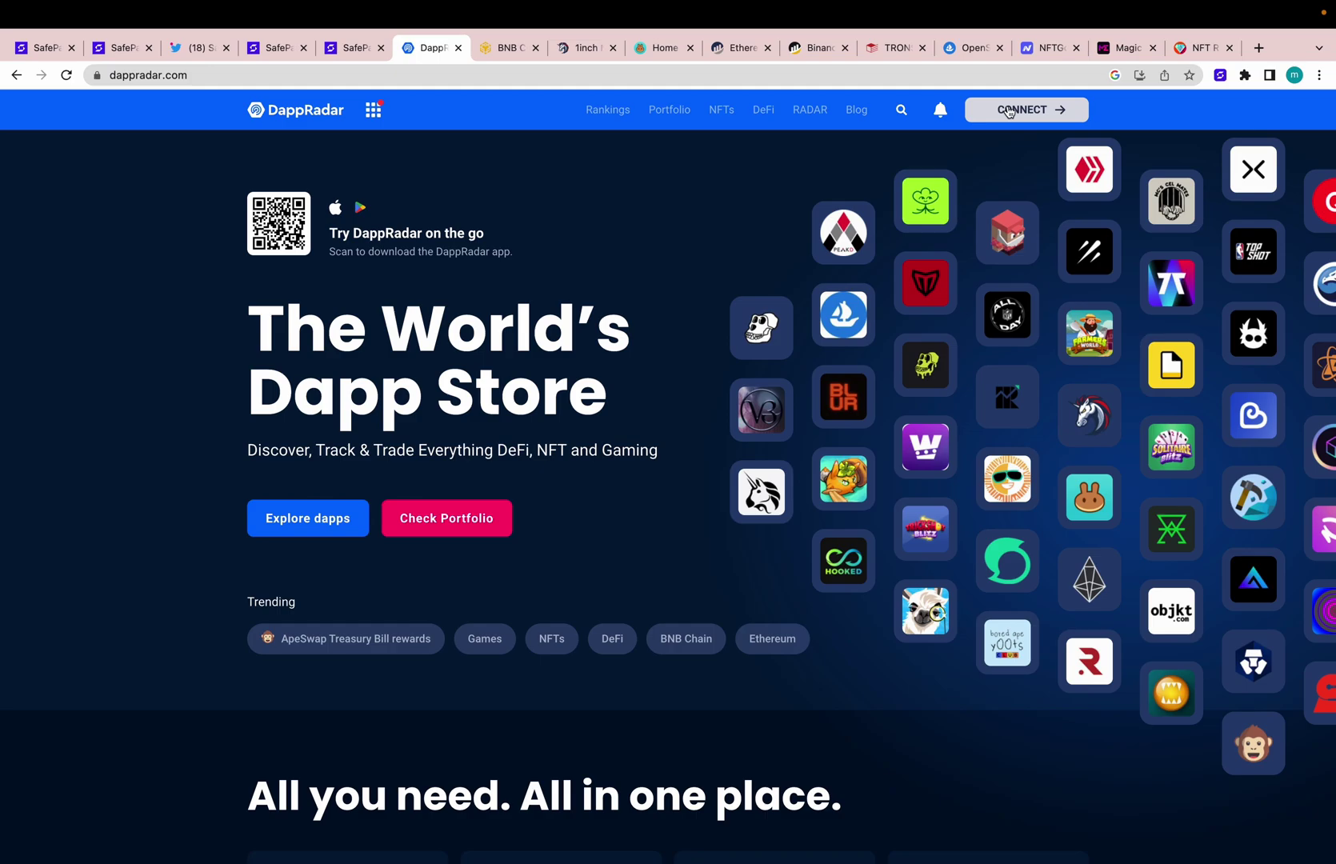
pyautogui.click(1009, 112)
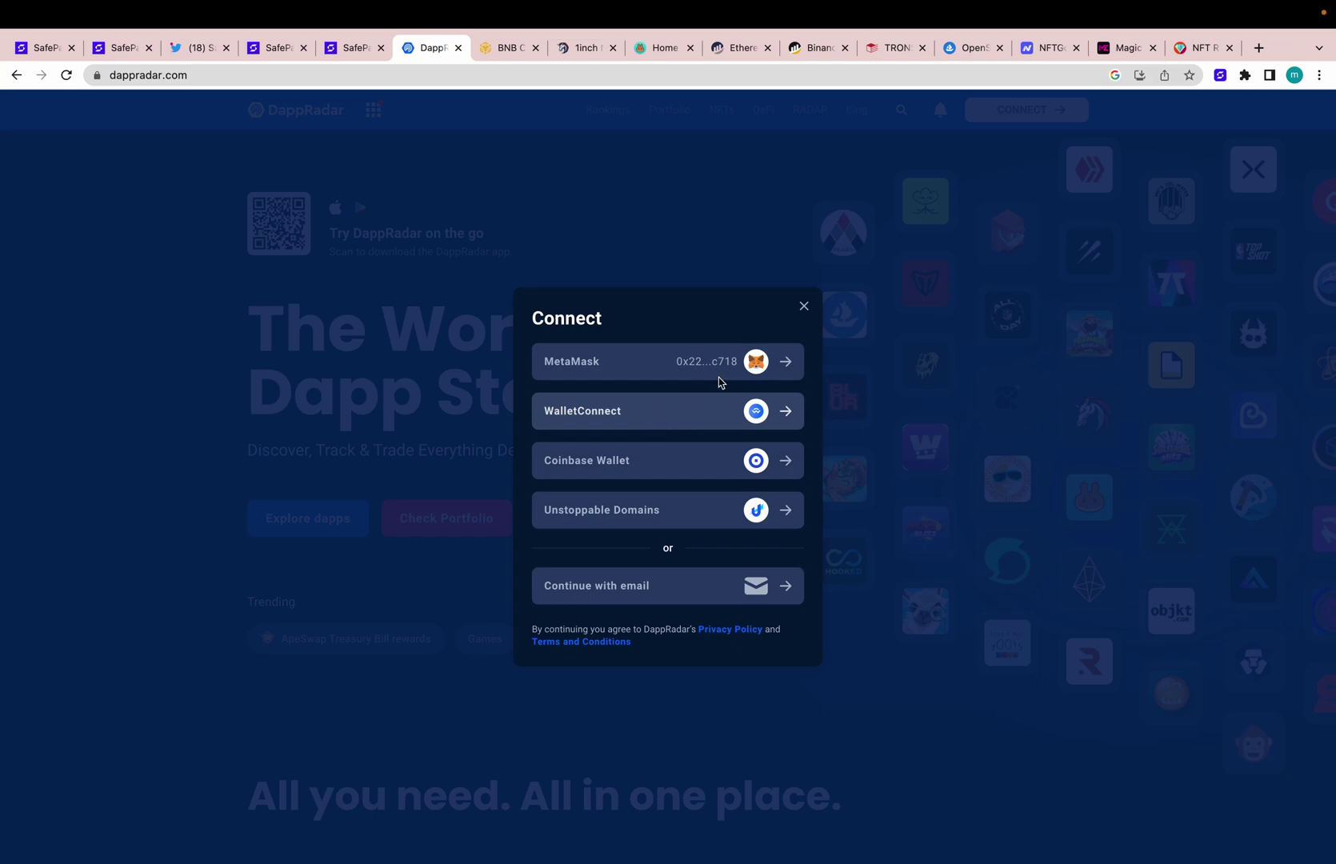
pyautogui.click(648, 362)
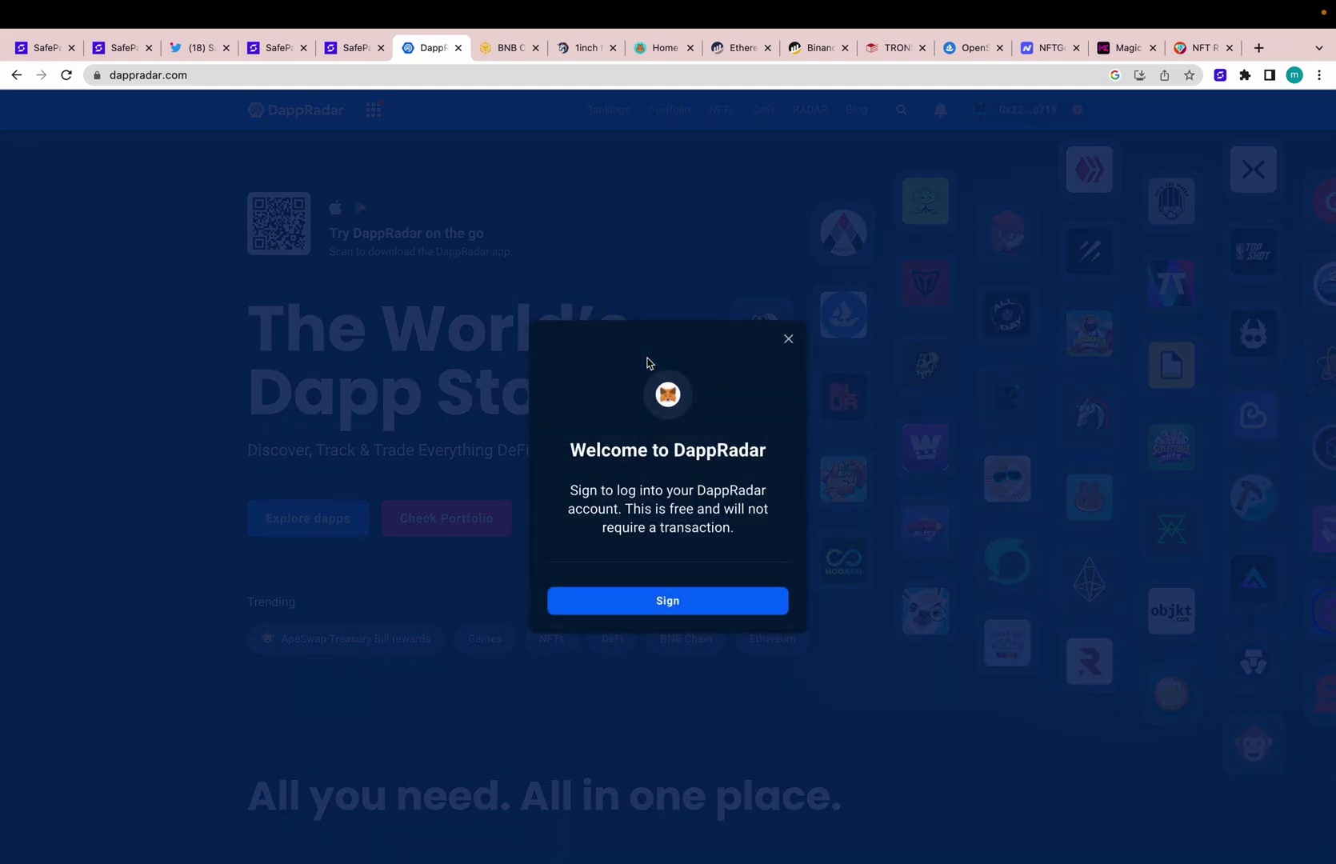
pyautogui.click(696, 610)
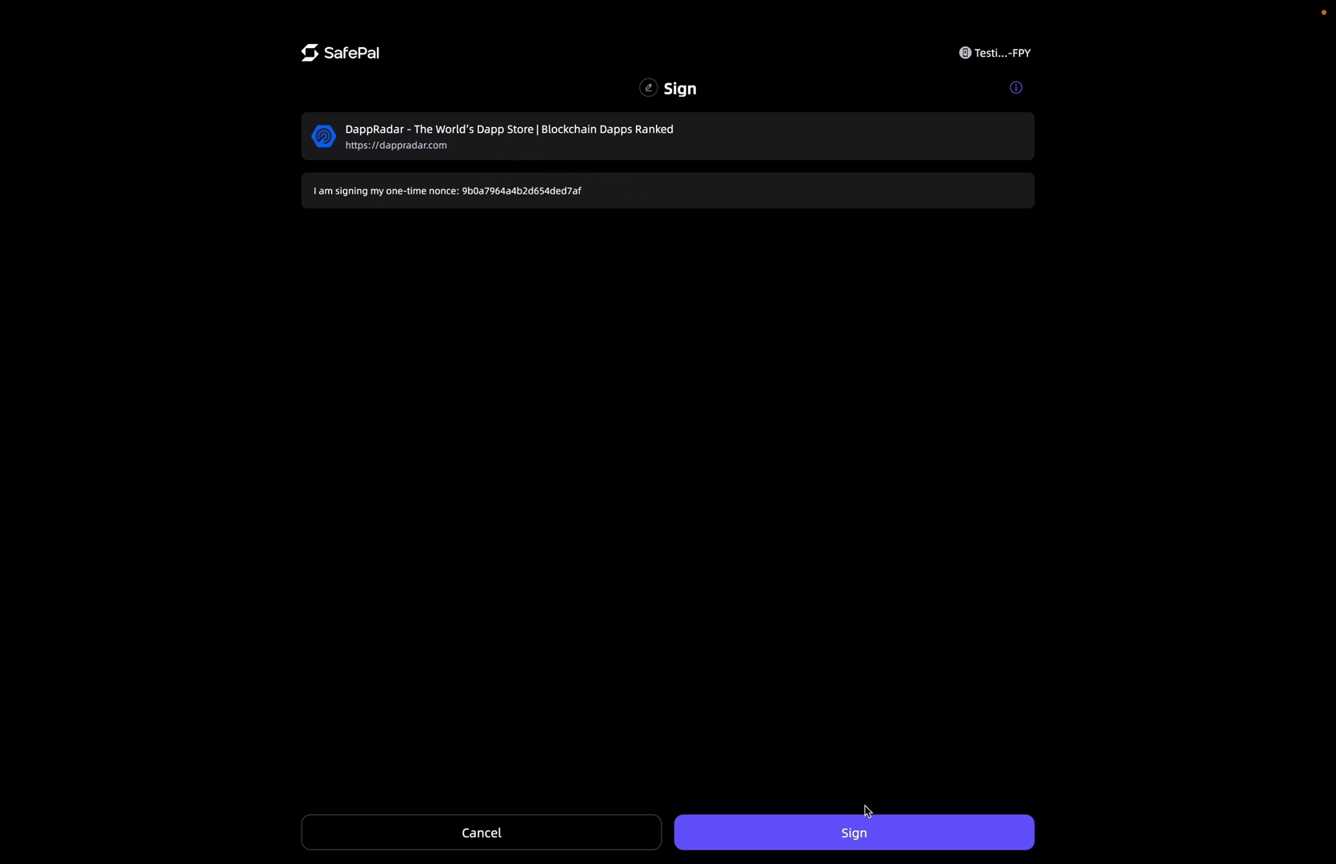
pyautogui.click(865, 832)
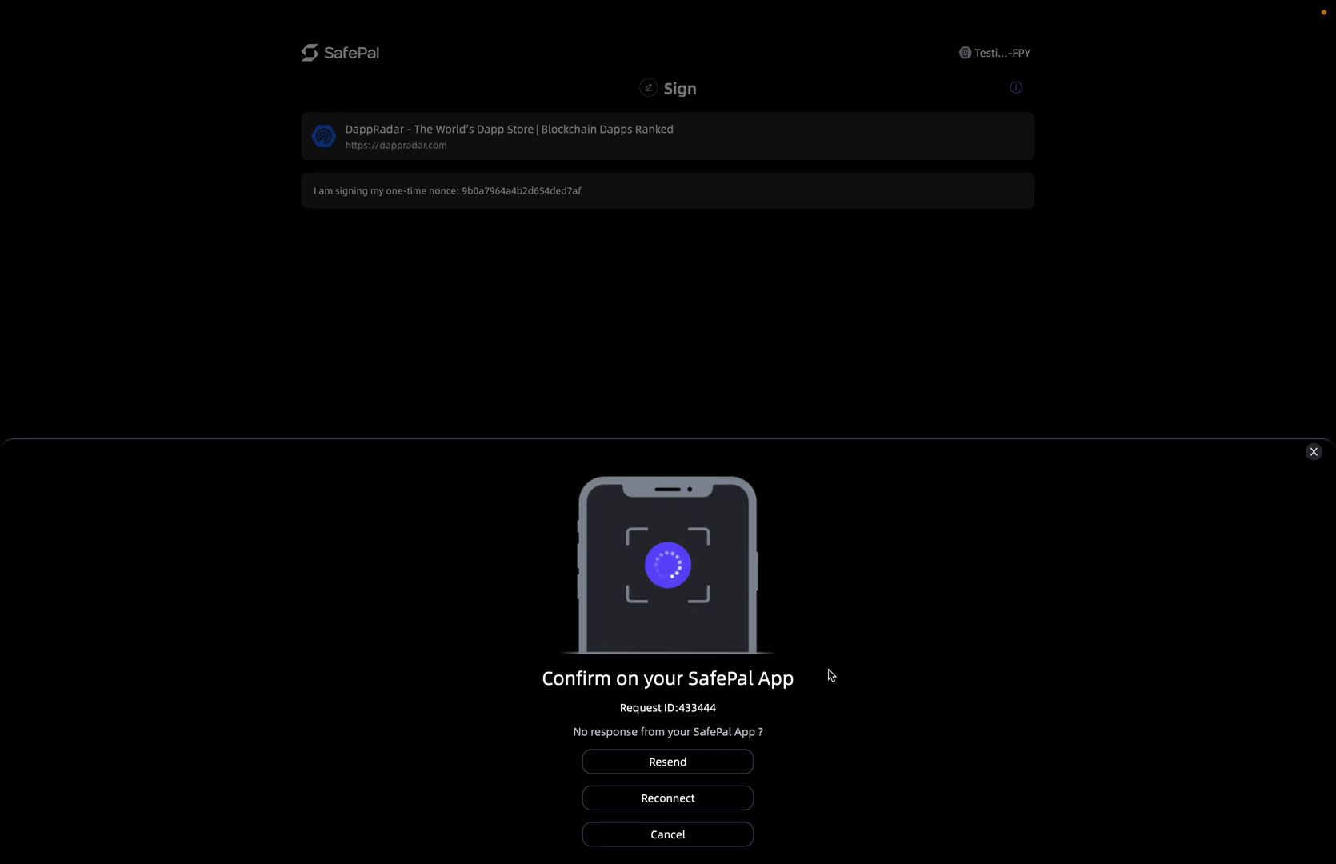
pyautogui.click(697, 840)
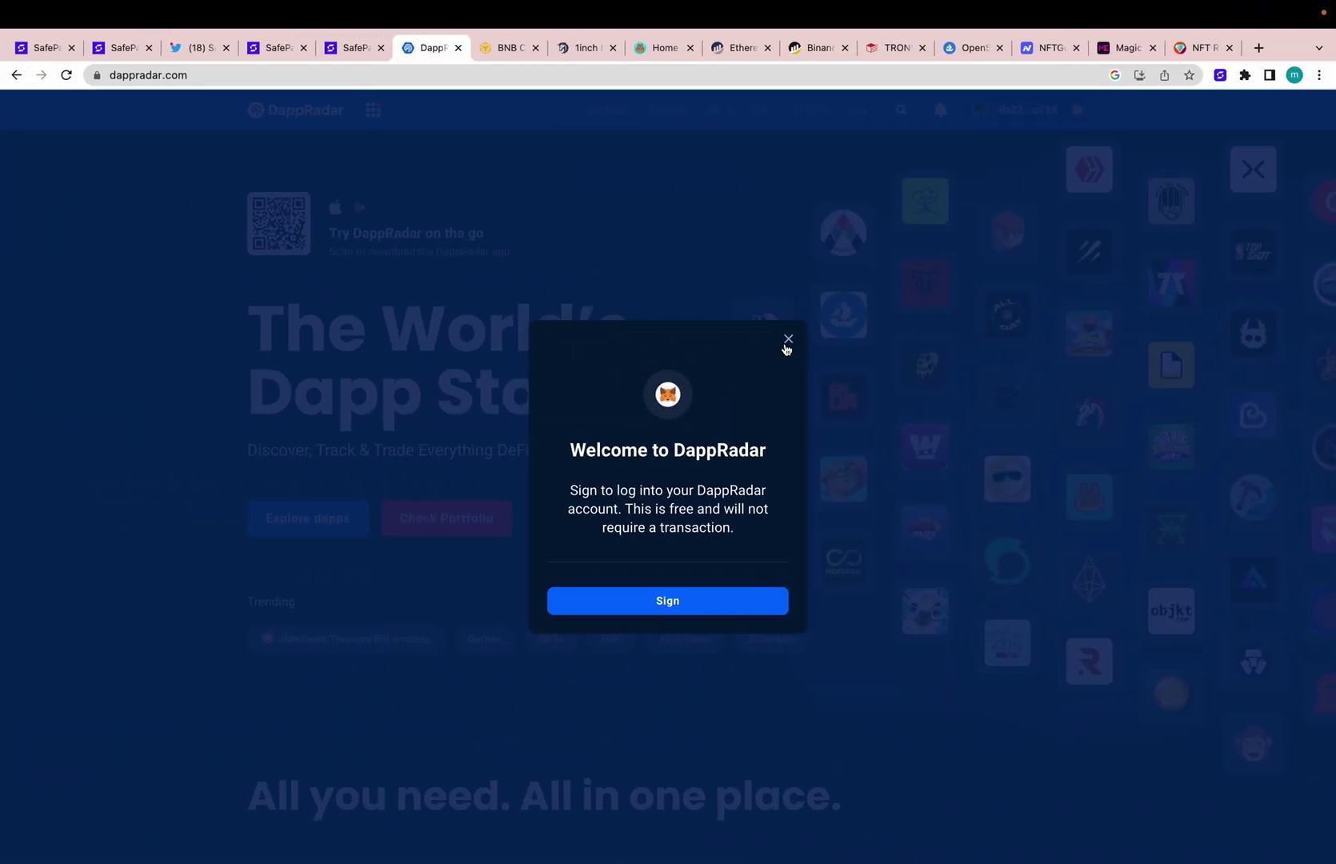
pyautogui.click(788, 342)
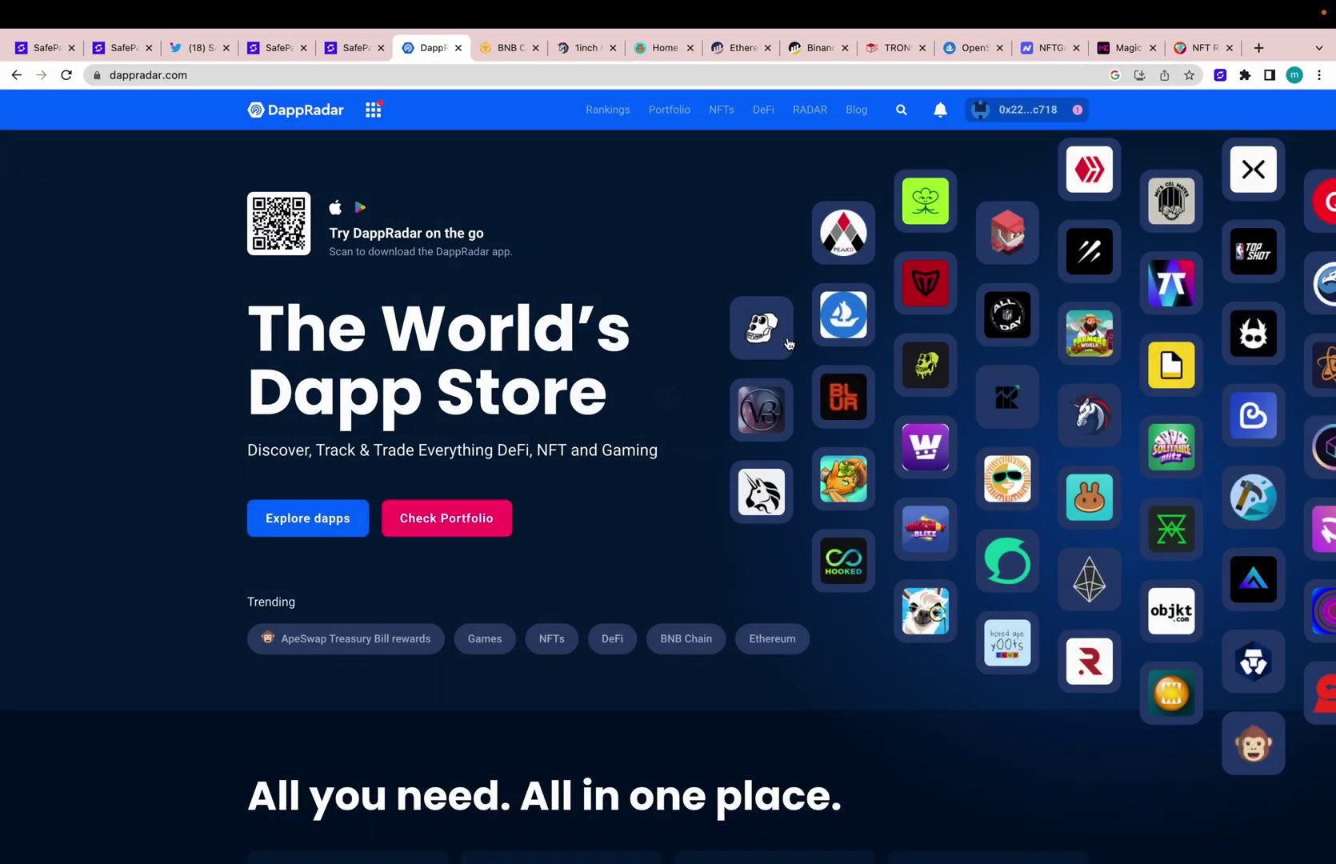
pyautogui.click(1046, 113)
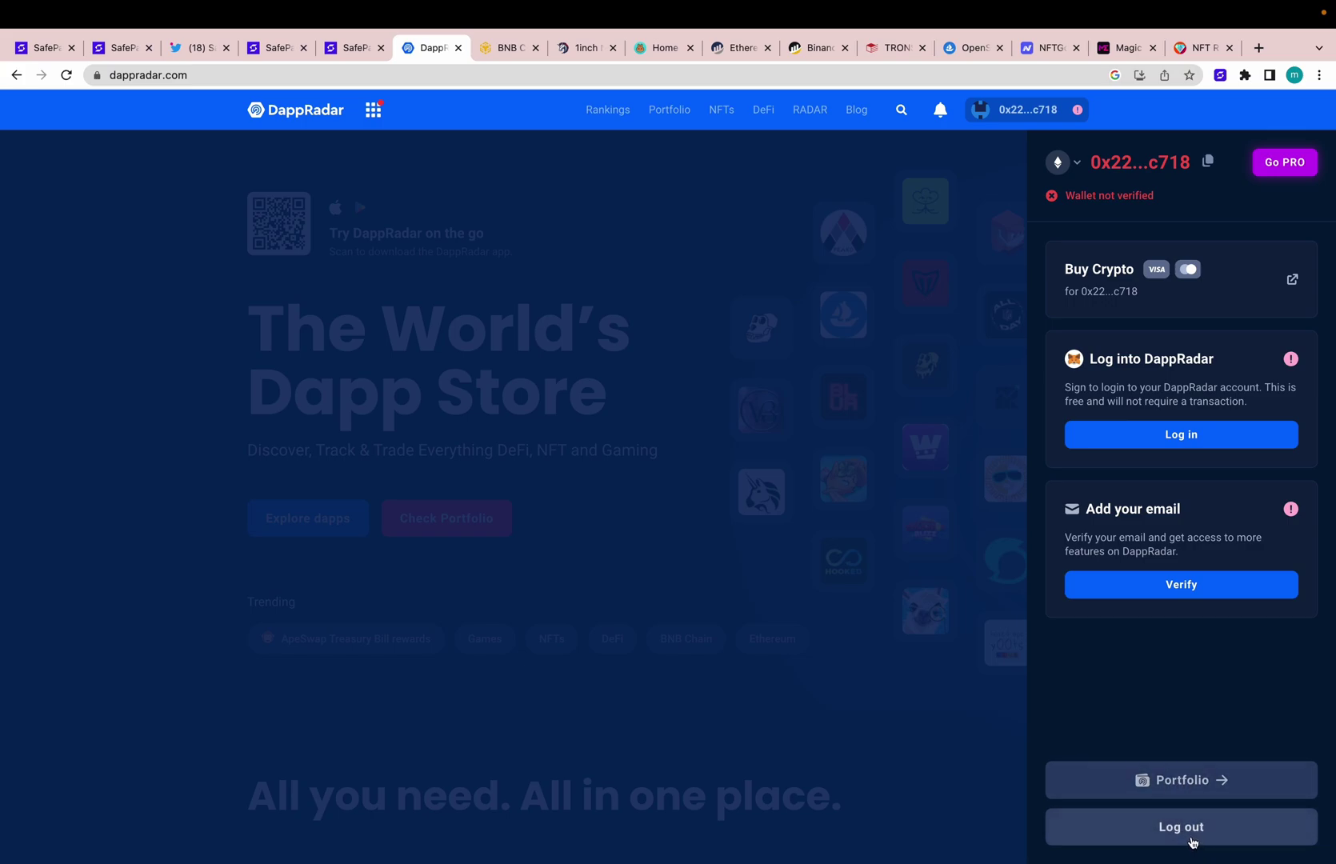
pyautogui.click(1190, 840)
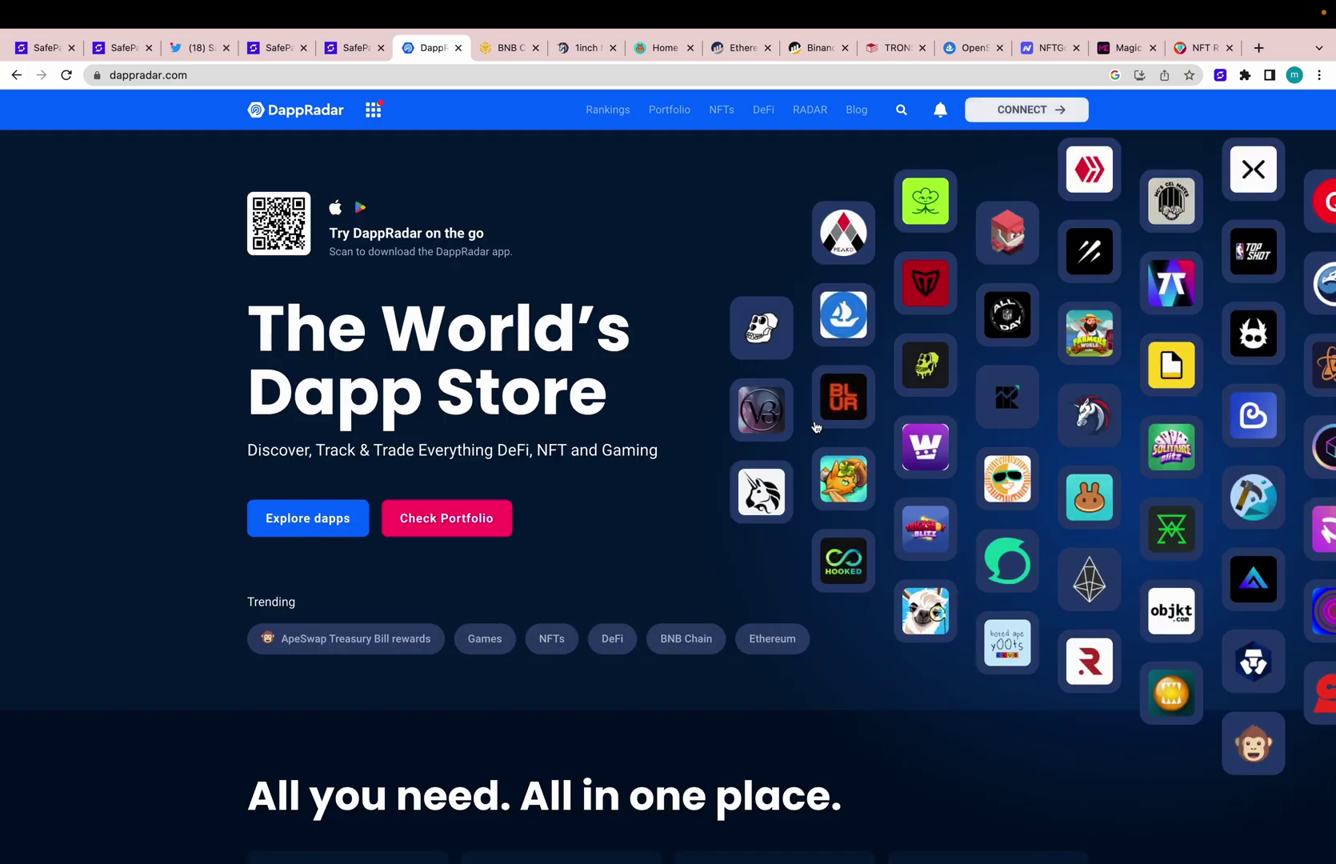
# Open the Top Blockchain Dapps rankings via Explore dapps and scroll through the table.
pyautogui.click(293, 518)
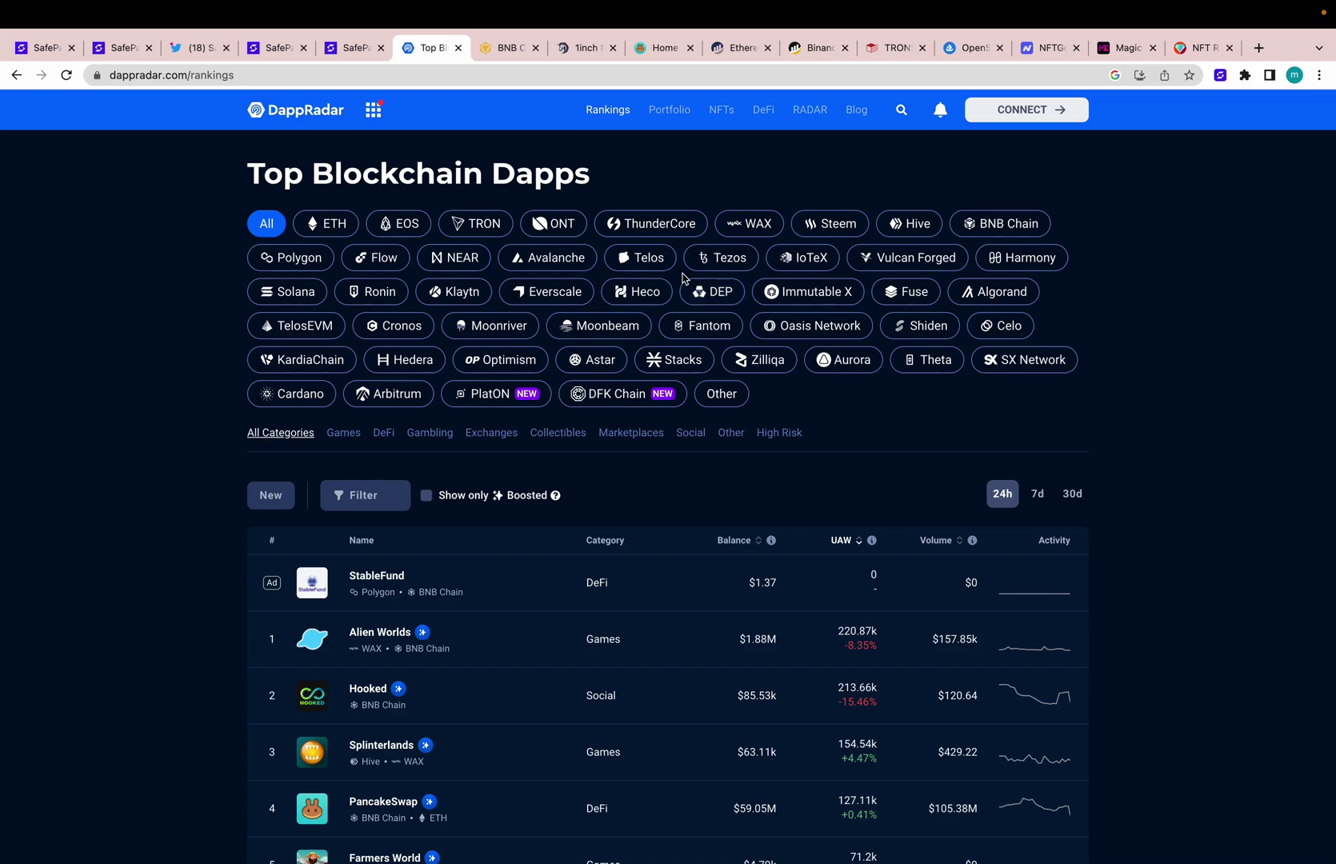
pyautogui.scroll(-2, 632, 328)
pyautogui.scroll(-1, 629, 328)
pyautogui.scroll(-2, 629, 327)
pyautogui.scroll(-1, 629, 326)
pyautogui.scroll(-1, 628, 325)
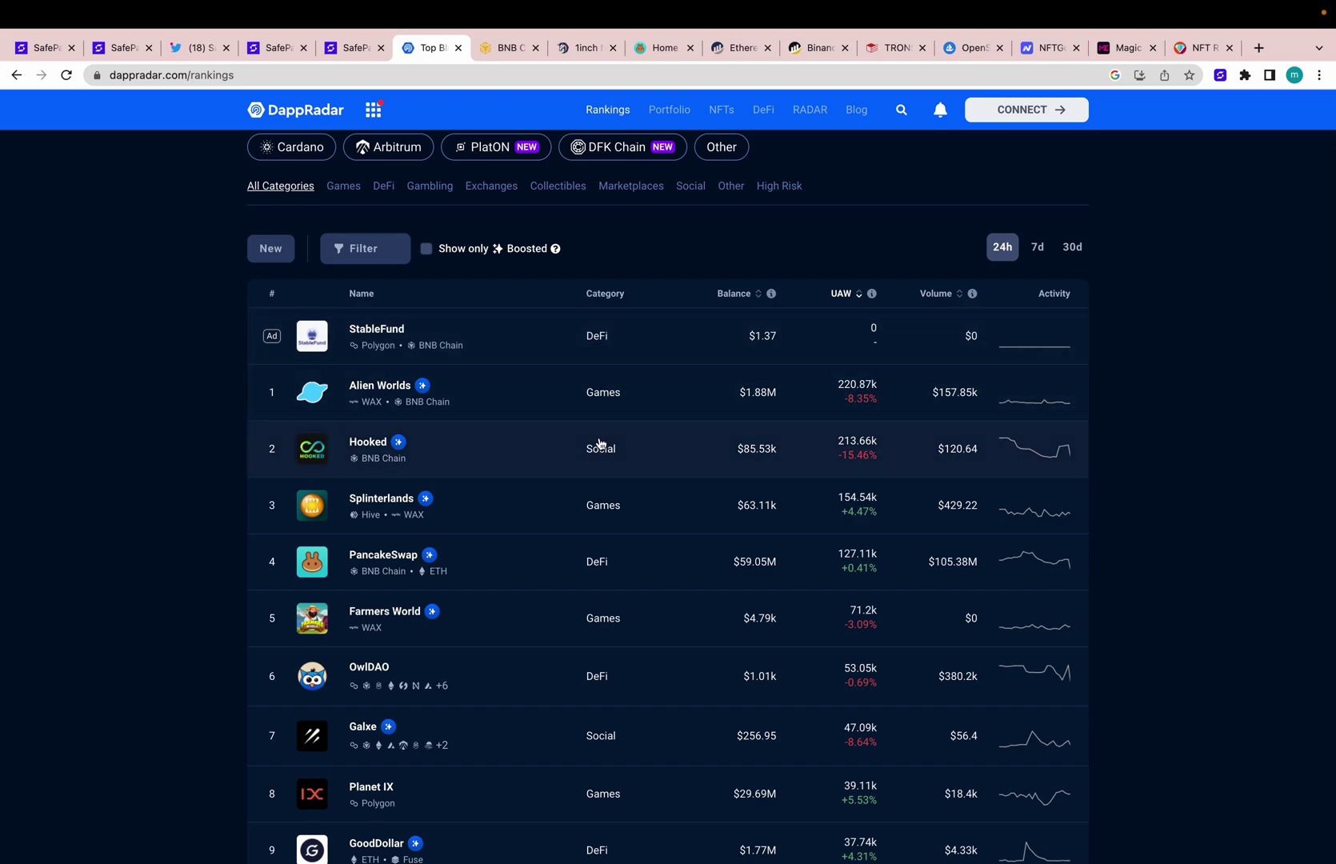
pyautogui.scroll(-2, 600, 444)
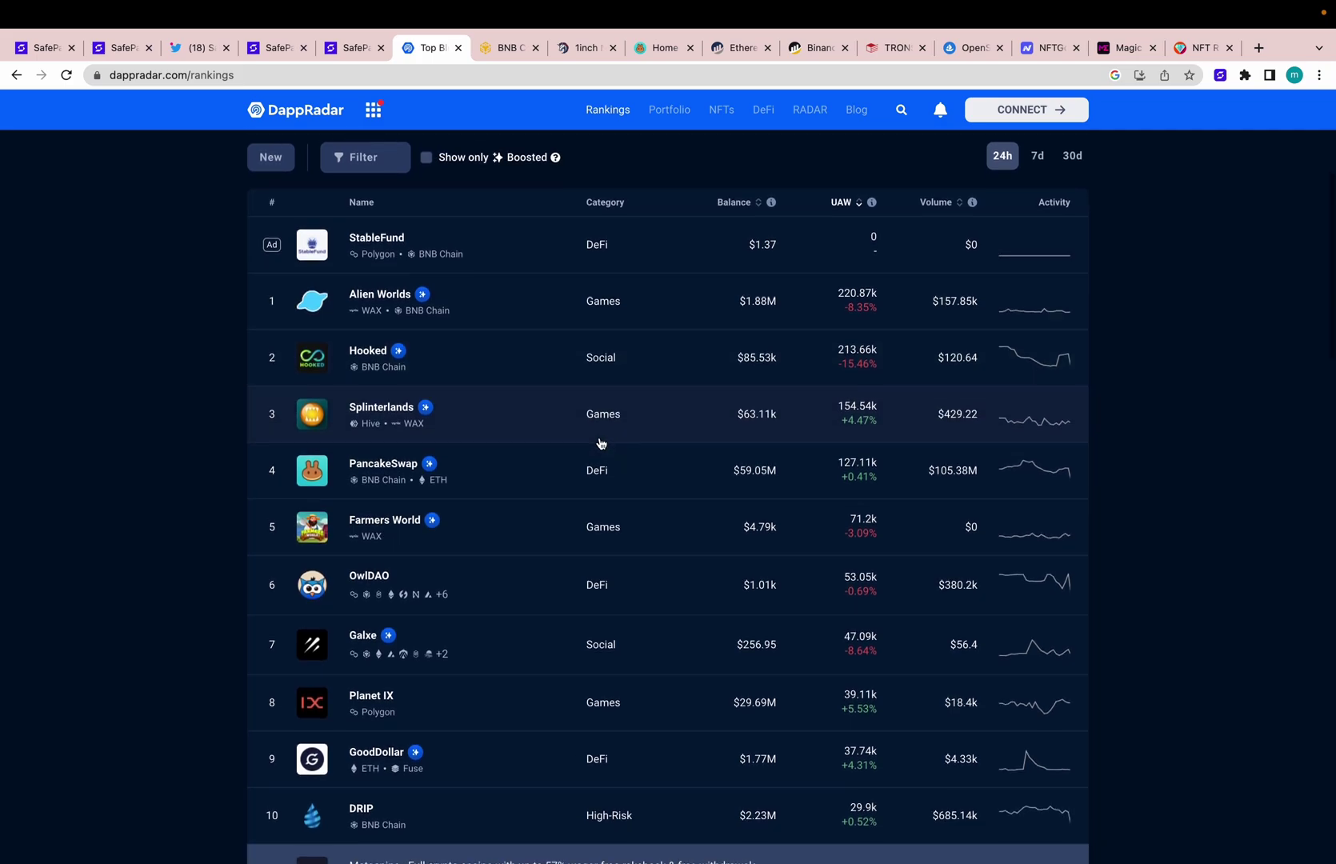
pyautogui.scroll(1, 601, 443)
pyautogui.scroll(2, 592, 440)
# Filter the dapp rankings by Volume with a minimum of 1,000.
pyautogui.click(386, 322)
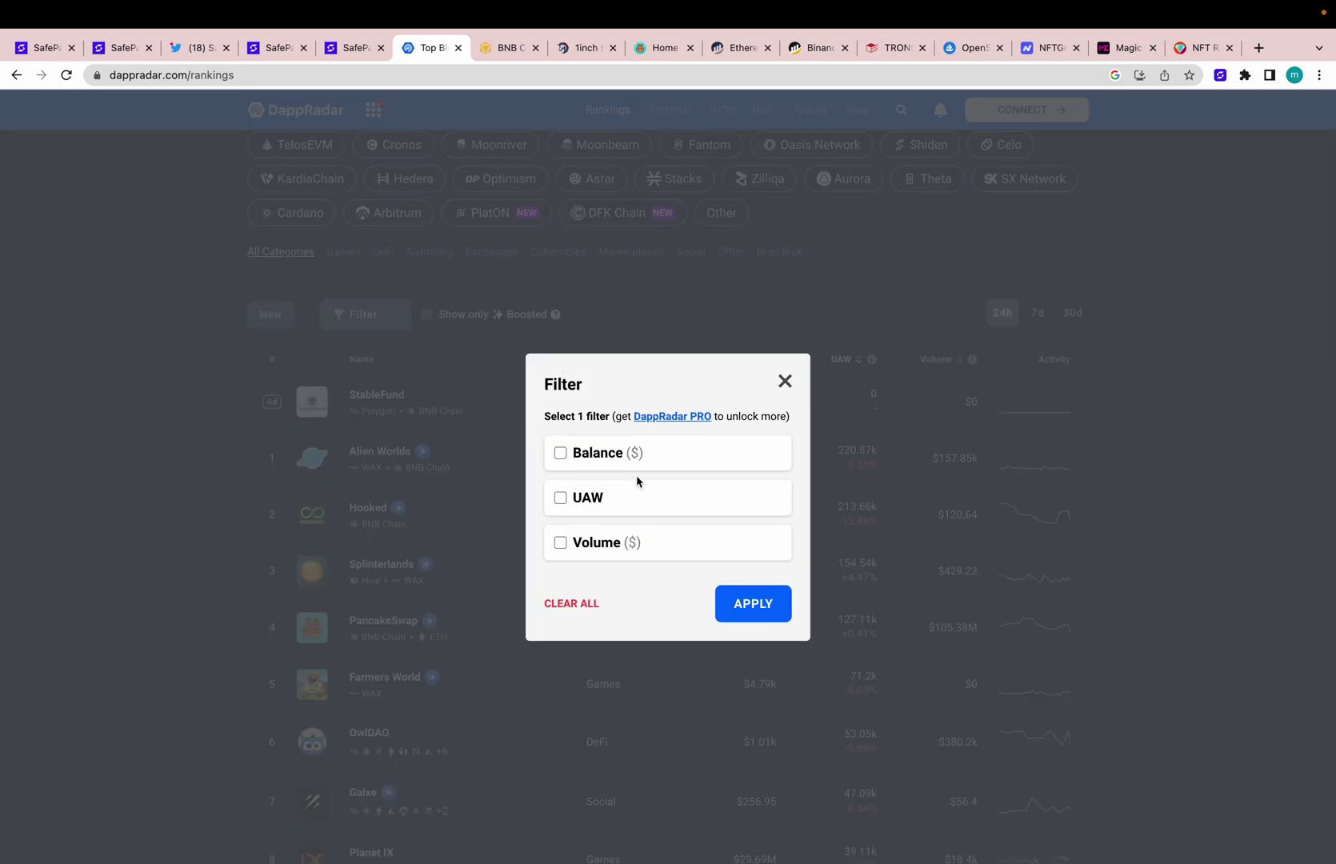
pyautogui.click(576, 539)
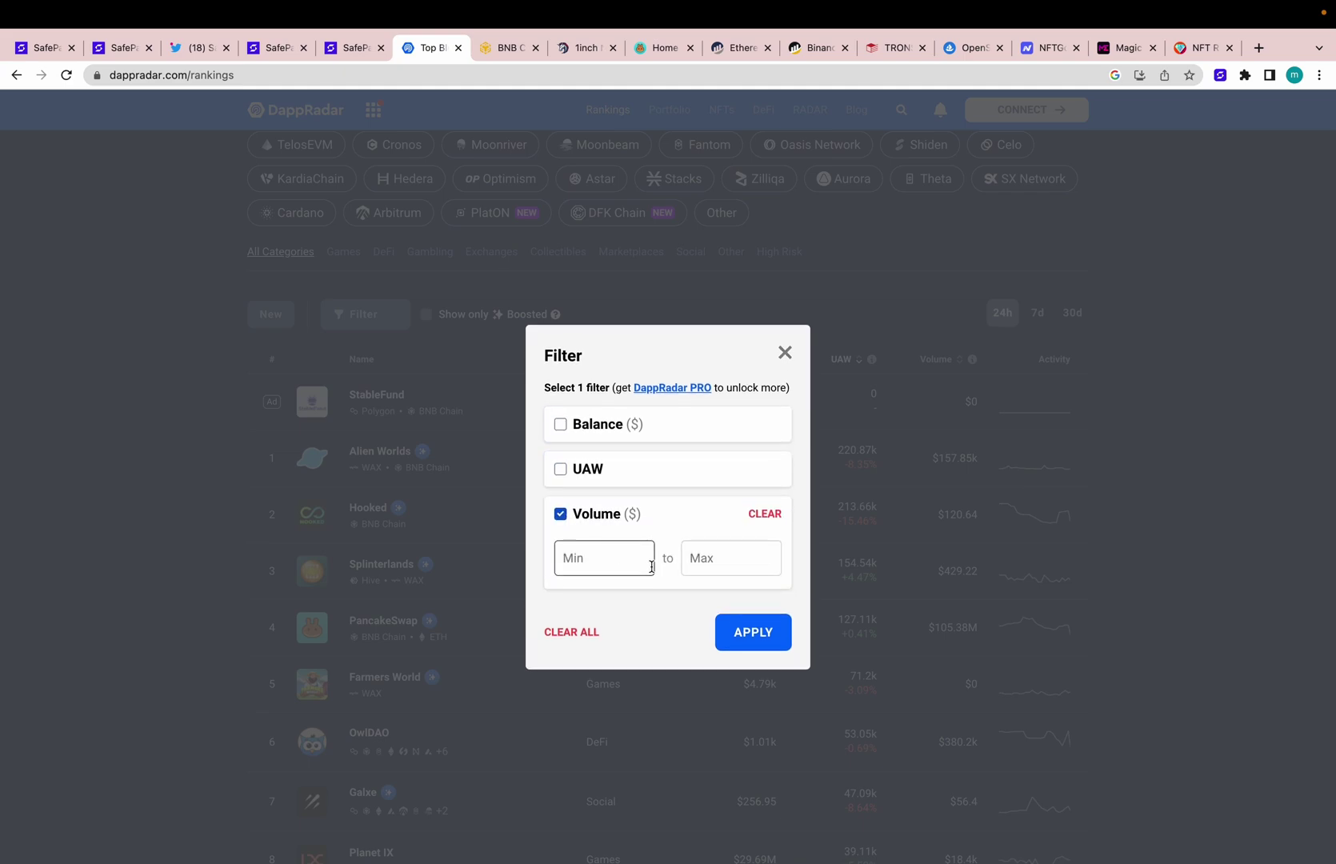
pyautogui.click(608, 566)
pyautogui.write('1,000')
pyautogui.click(761, 636)
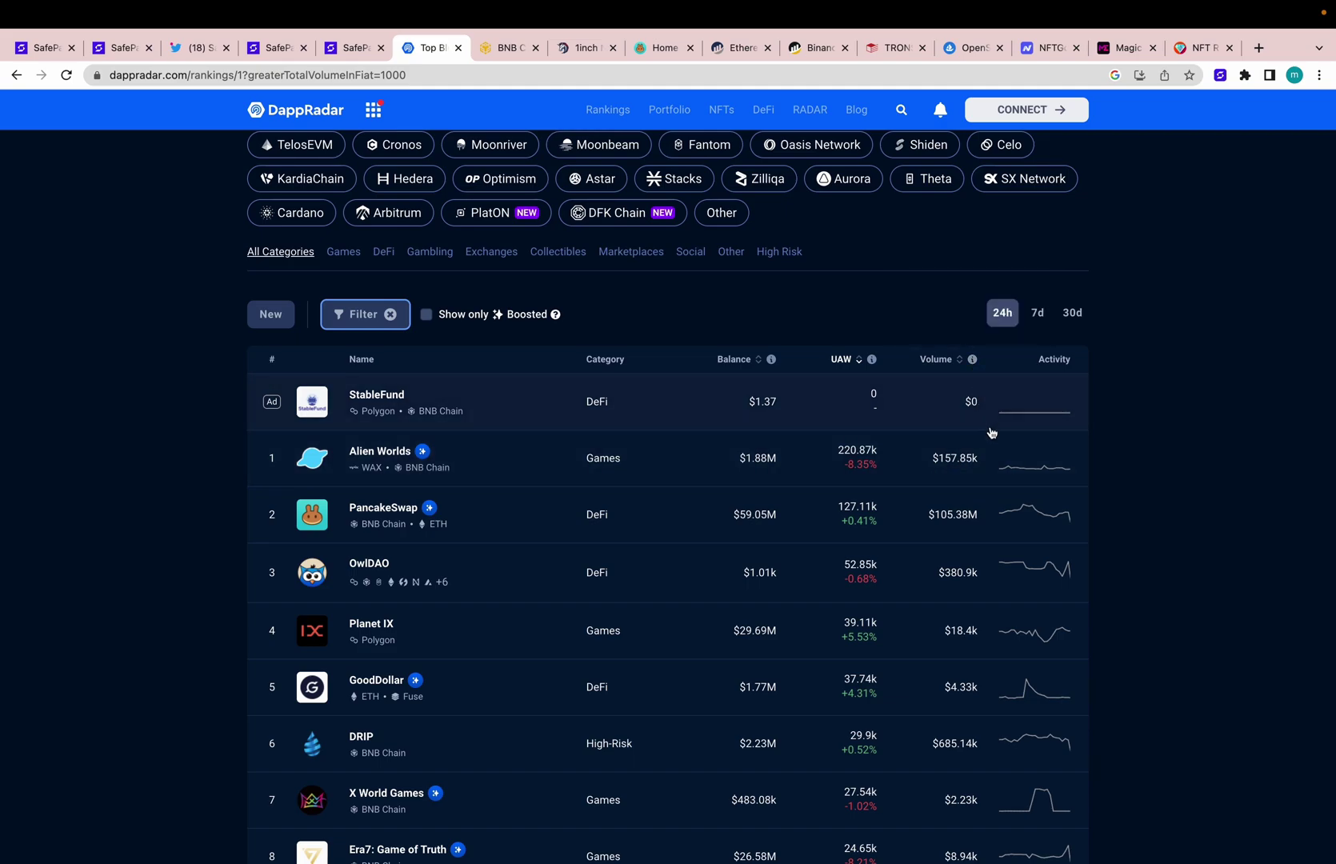
# Scroll through the filtered rankings led by Alien Worlds and PancakeSwap.
pyautogui.scroll(-1, 966, 469)
pyautogui.scroll(-2, 965, 473)
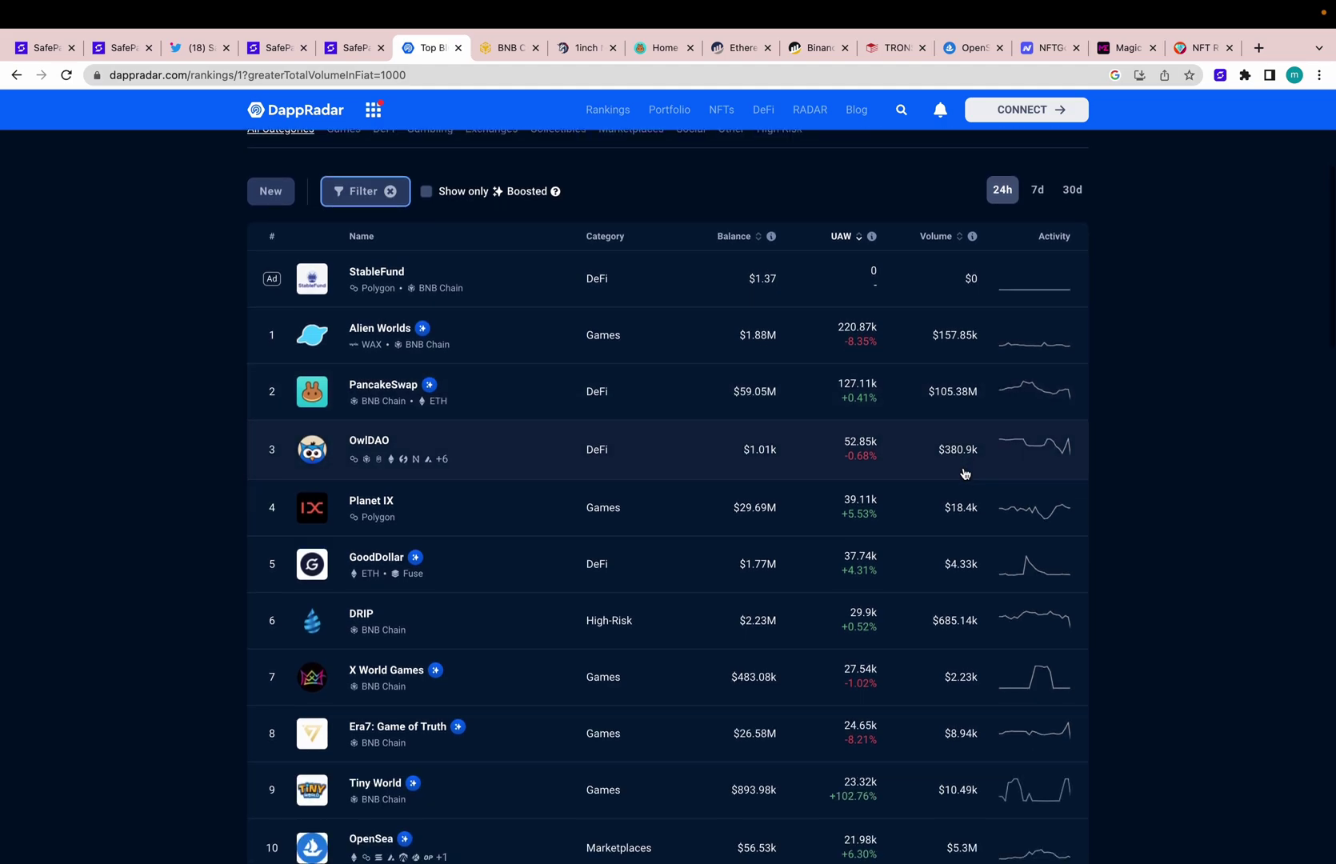
pyautogui.scroll(-2, 964, 472)
pyautogui.scroll(-1, 964, 472)
pyautogui.scroll(-5, 964, 473)
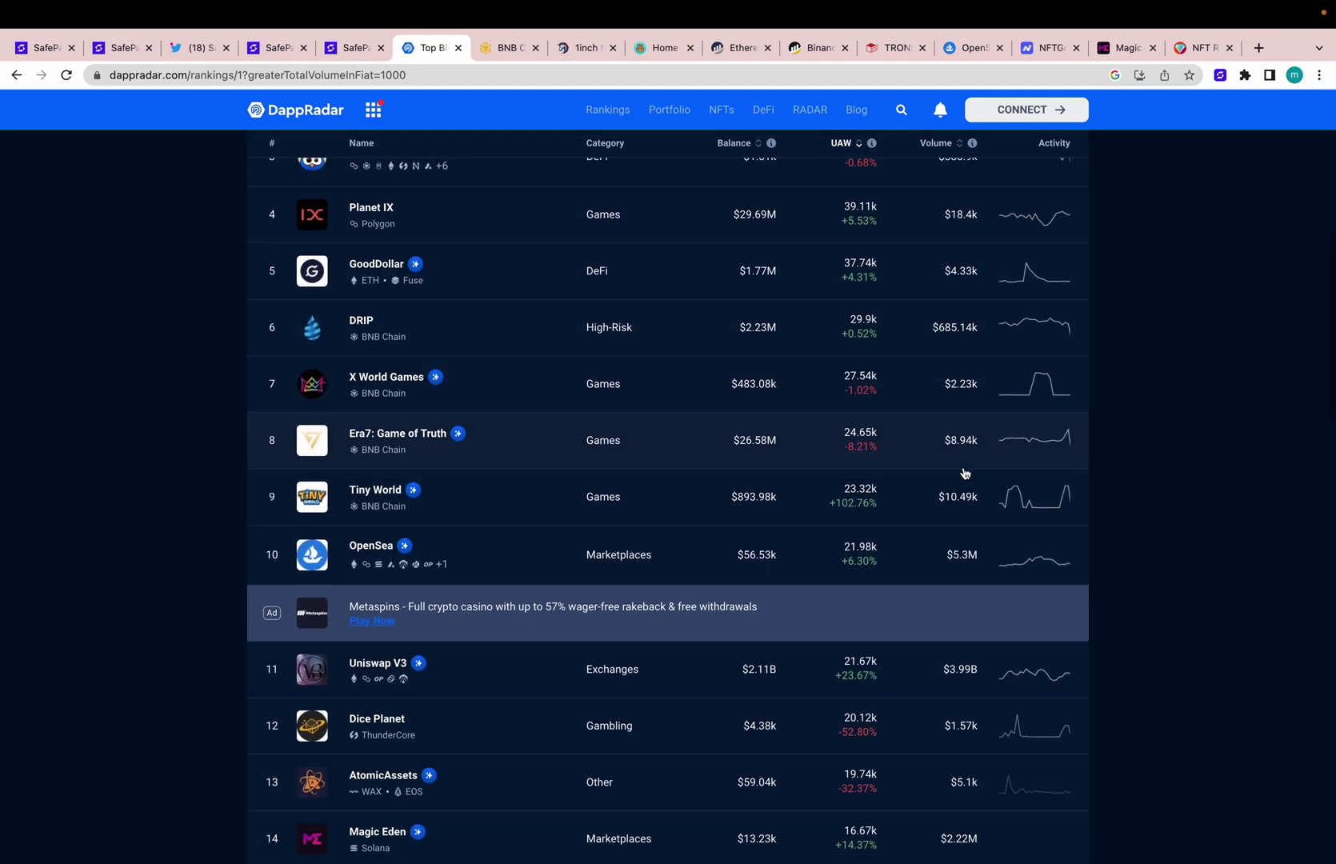
pyautogui.scroll(-2, 965, 468)
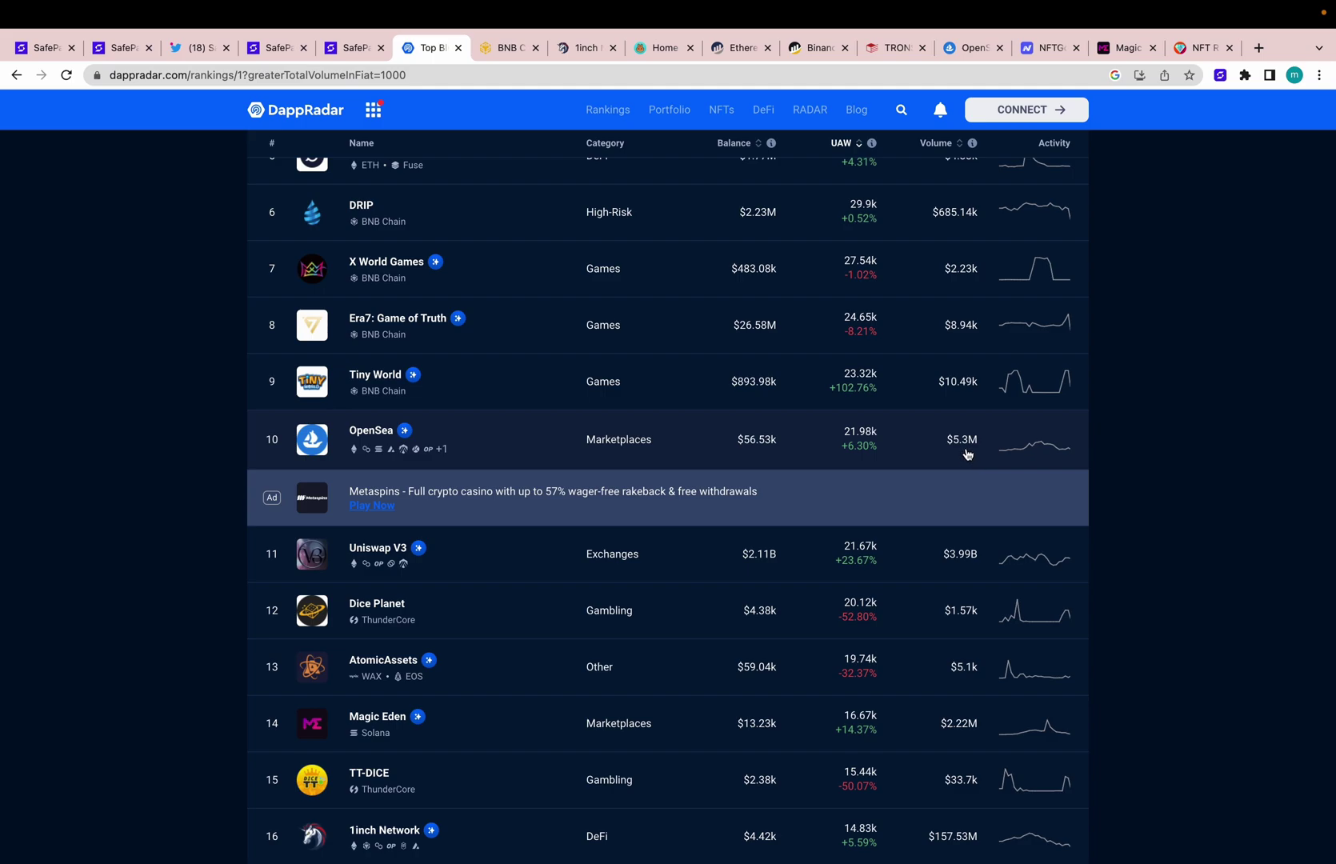
pyautogui.scroll(-1, 966, 452)
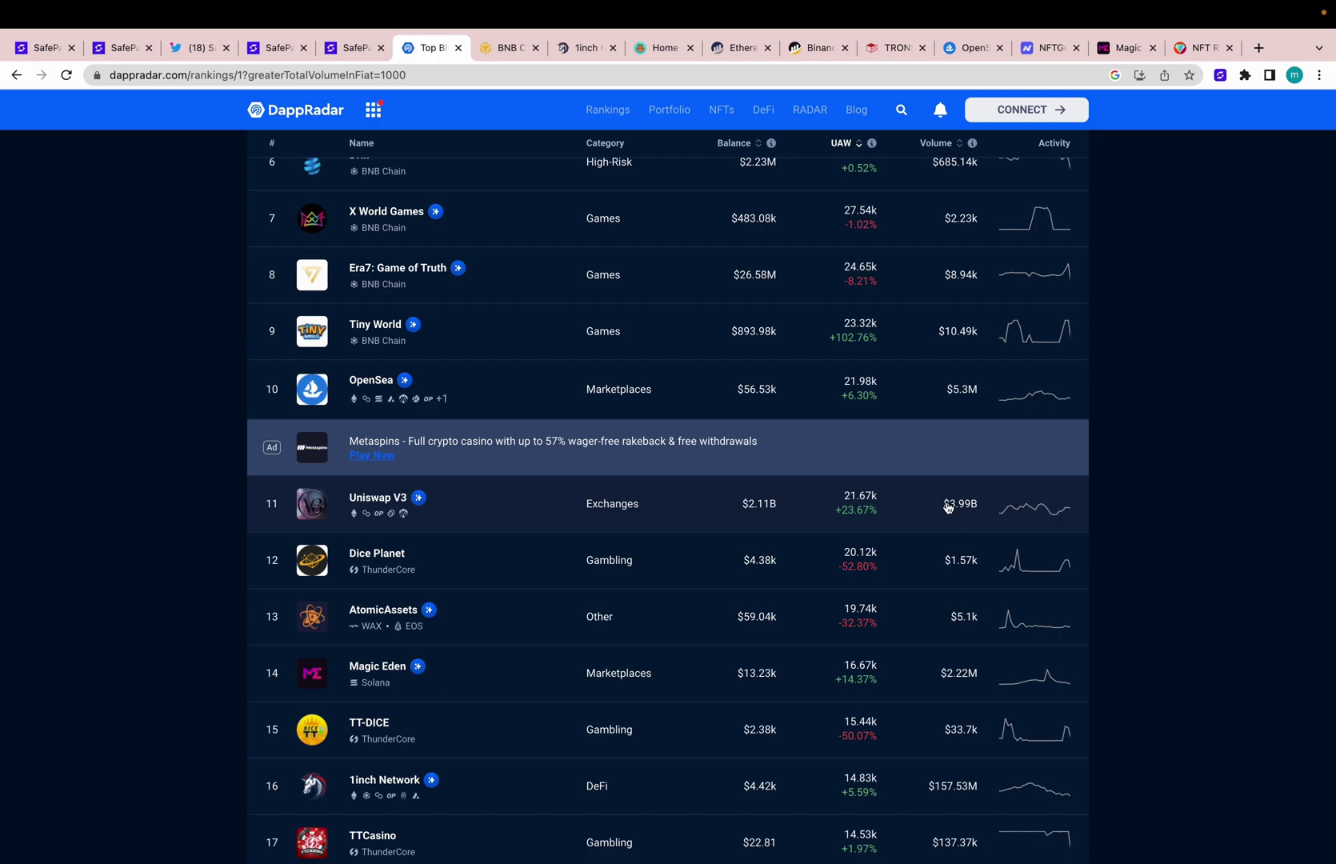
pyautogui.scroll(-1, 946, 507)
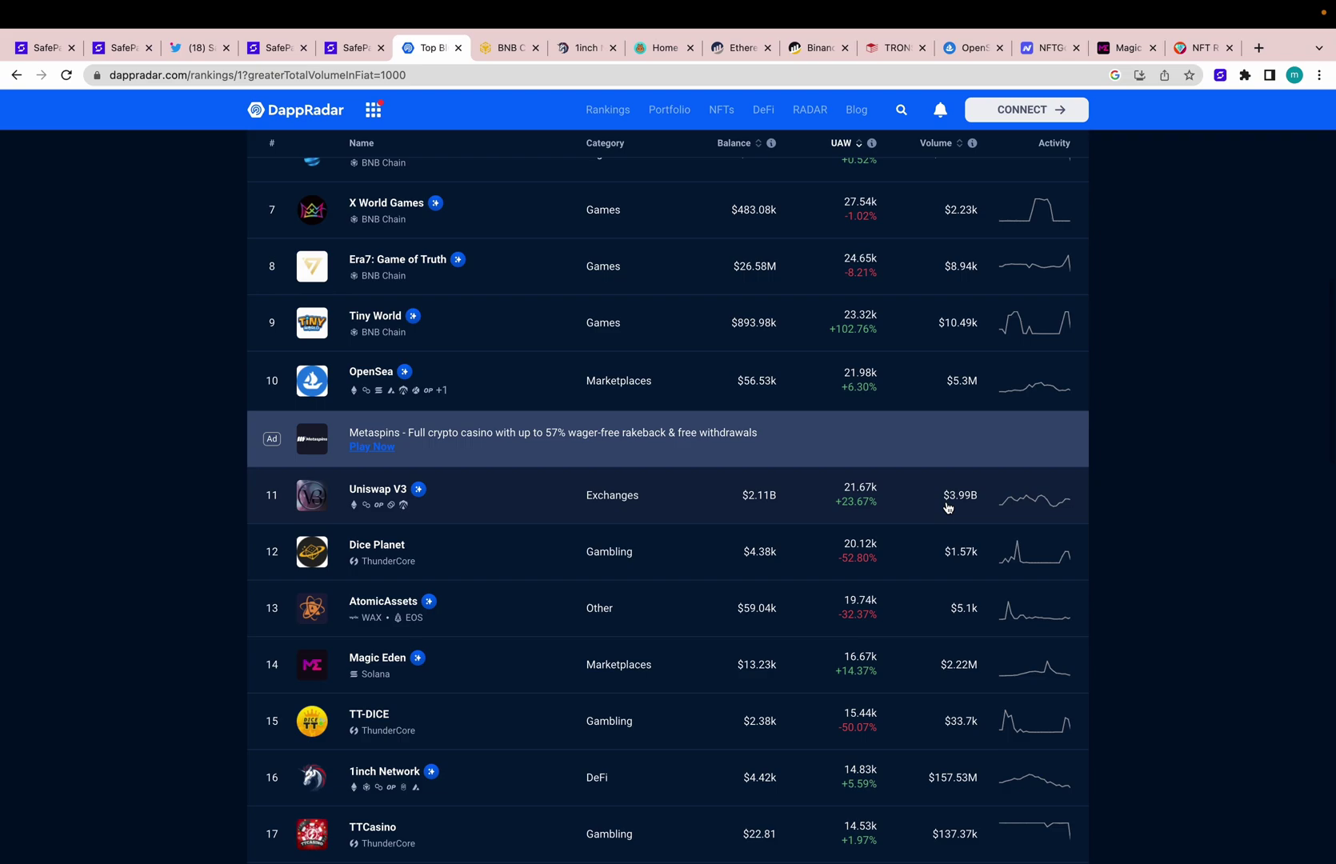
pyautogui.scroll(1, 947, 507)
pyautogui.scroll(2, 947, 507)
pyautogui.scroll(10, 946, 507)
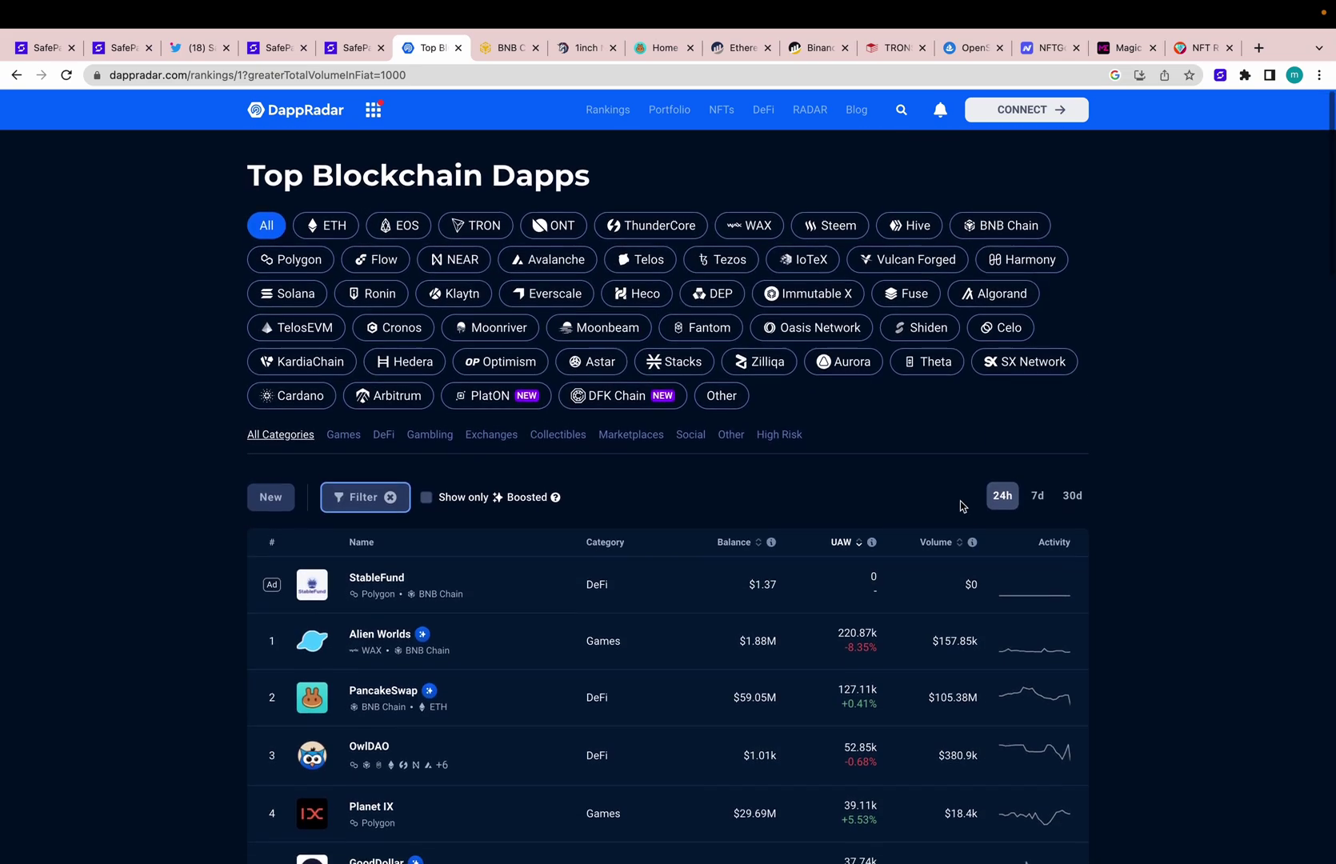
pyautogui.click(332, 224)
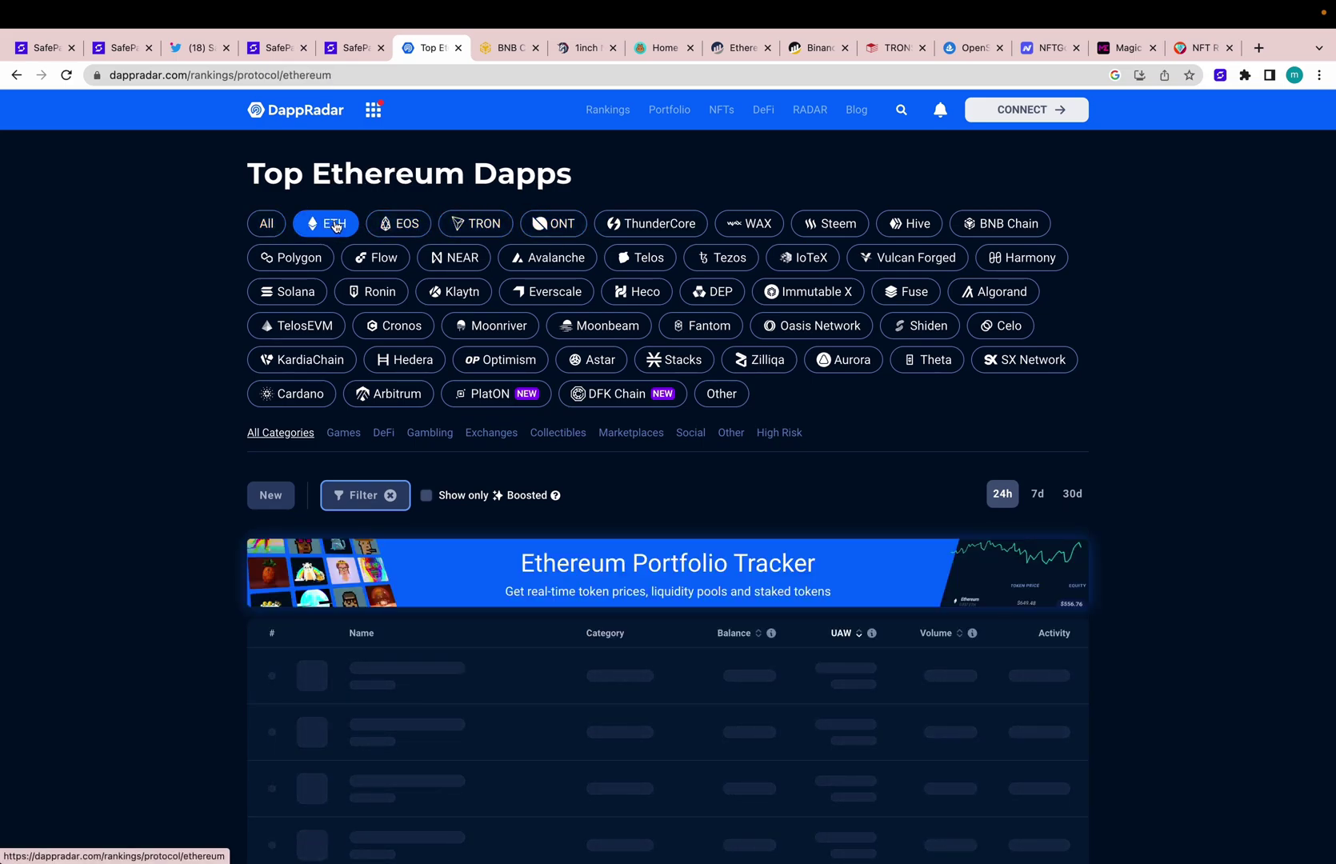
pyautogui.scroll(-3, 582, 356)
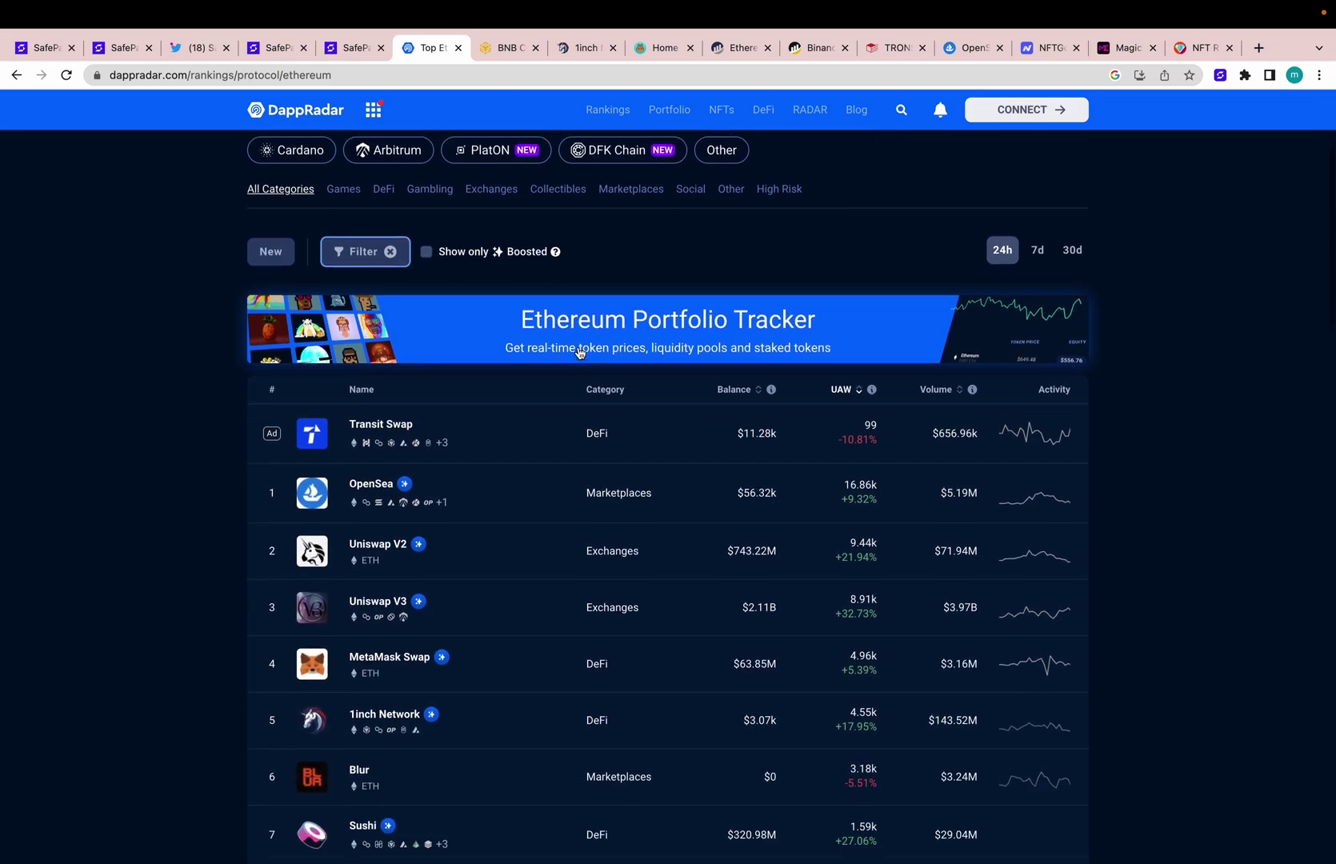
pyautogui.scroll(-1, 579, 352)
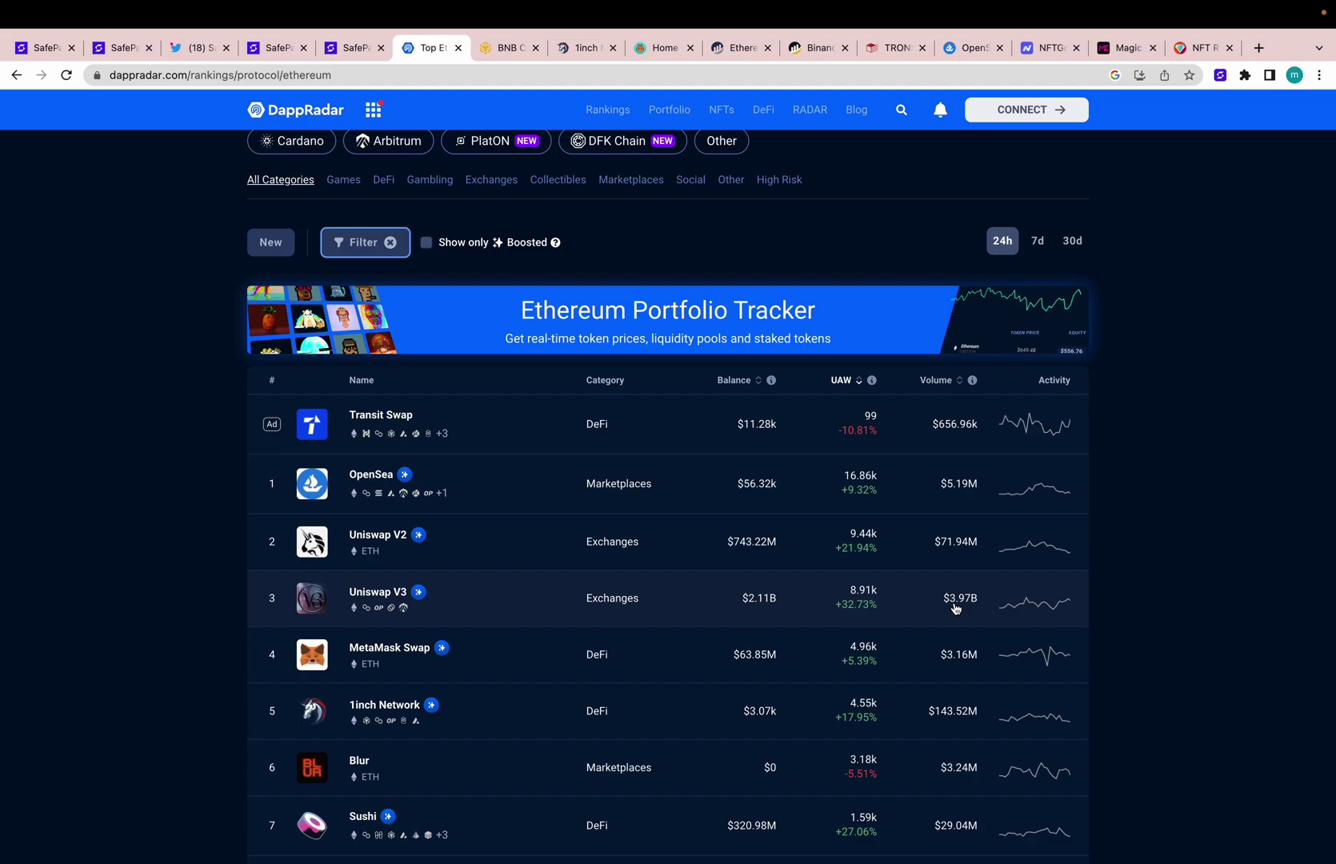
# Scroll down and back up through the Ethereum dapp rankings table.
pyautogui.scroll(-3, 937, 608)
pyautogui.scroll(-3, 944, 610)
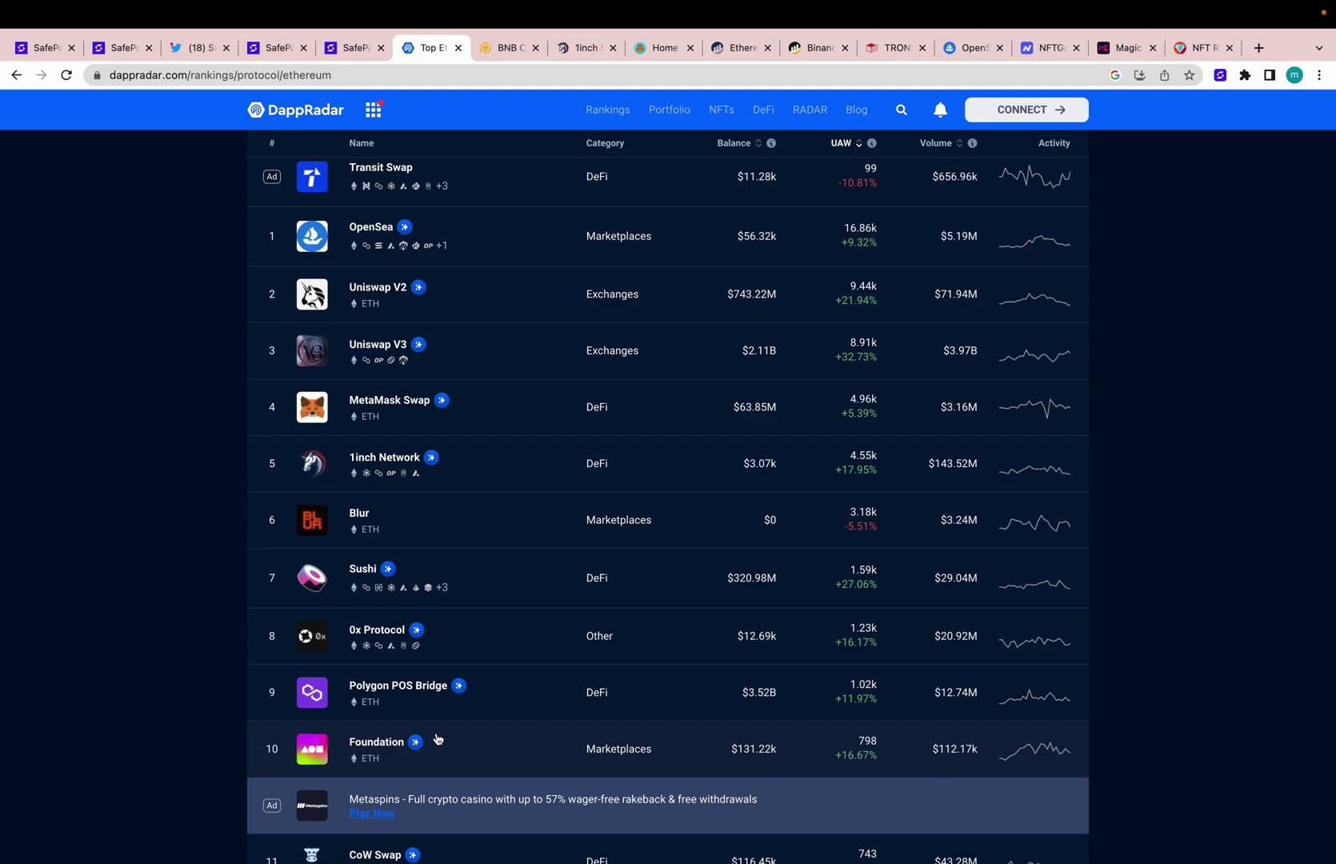
pyautogui.scroll(1, 438, 744)
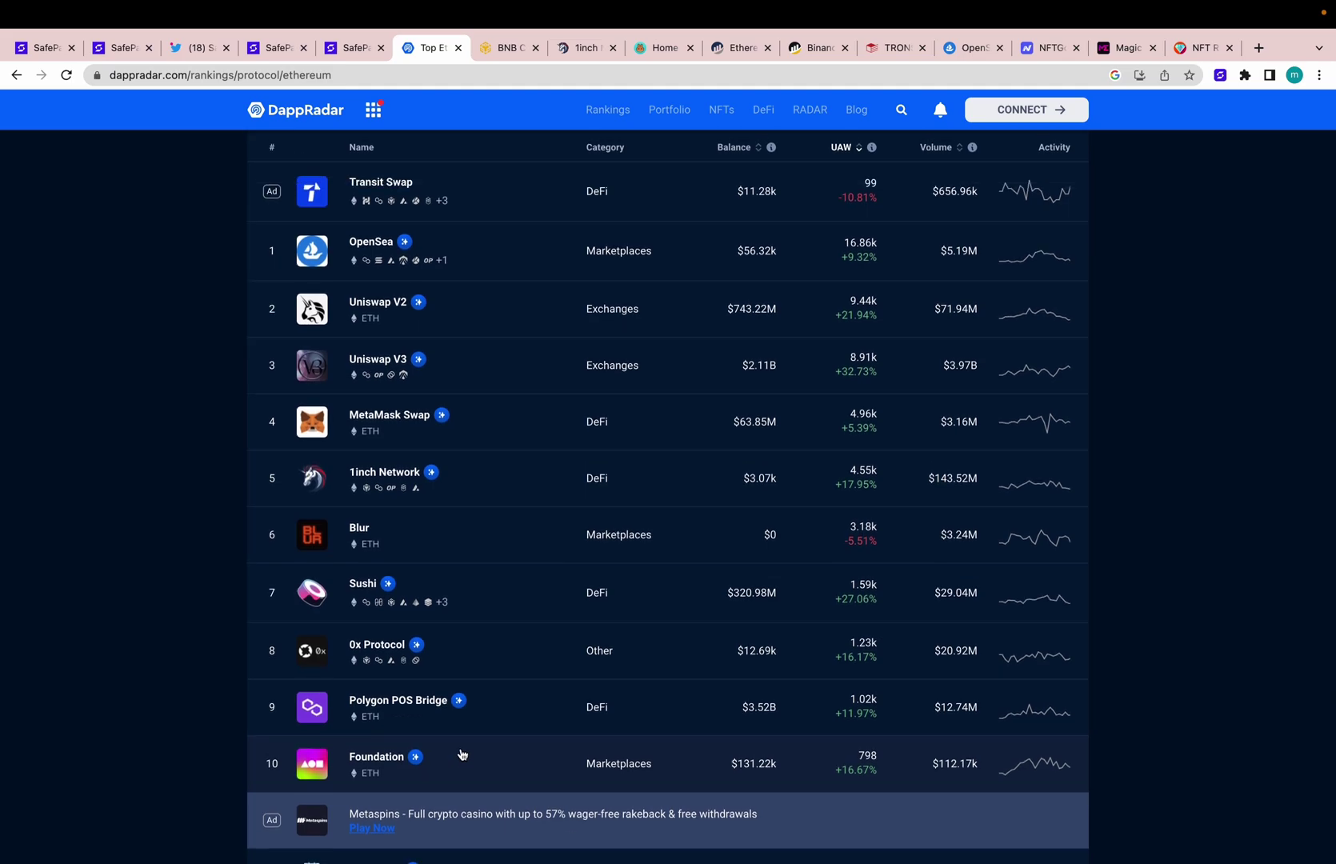
pyautogui.scroll(1, 461, 694)
pyautogui.scroll(5, 460, 694)
pyautogui.scroll(2, 460, 695)
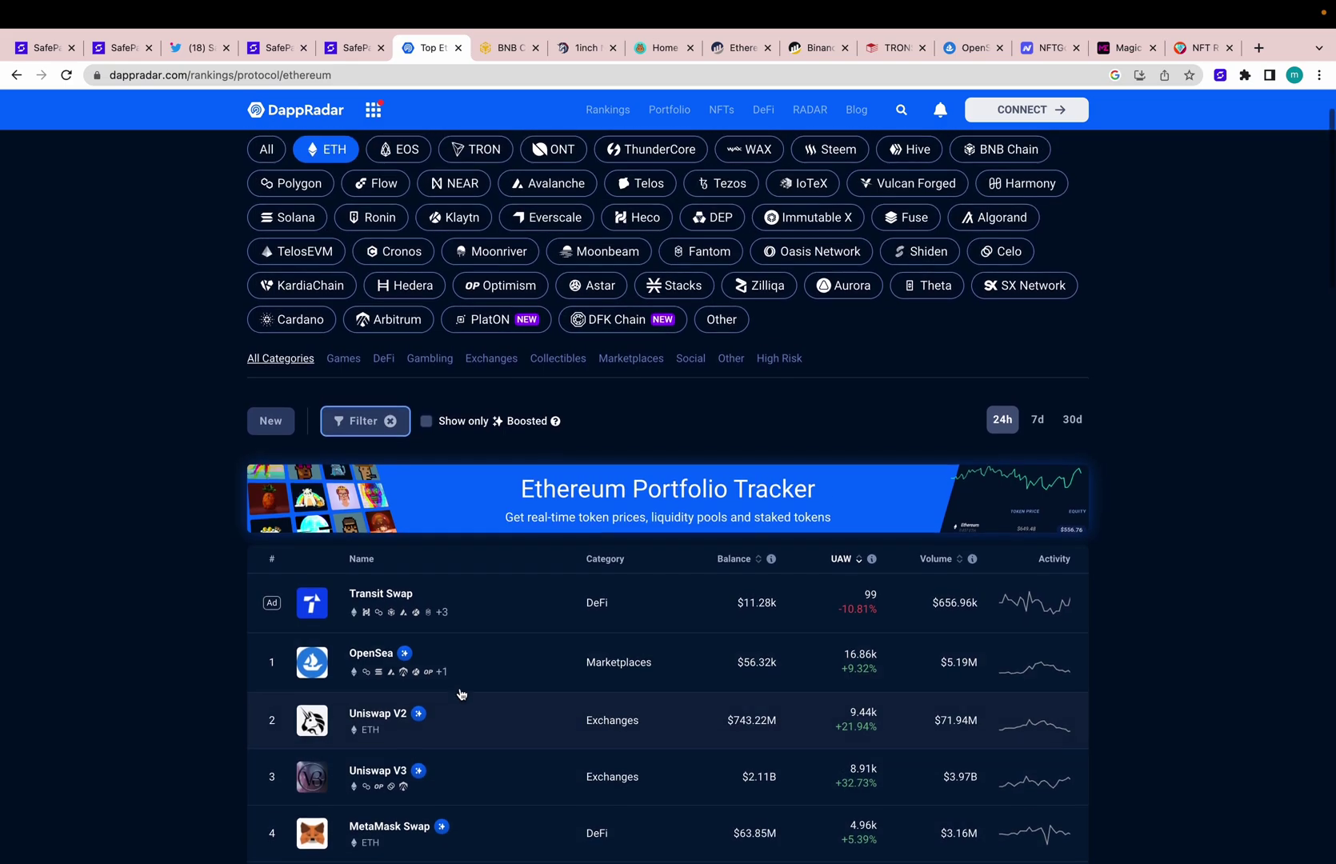
pyautogui.scroll(2, 461, 693)
pyautogui.scroll(-2, 461, 694)
pyautogui.scroll(-1, 460, 693)
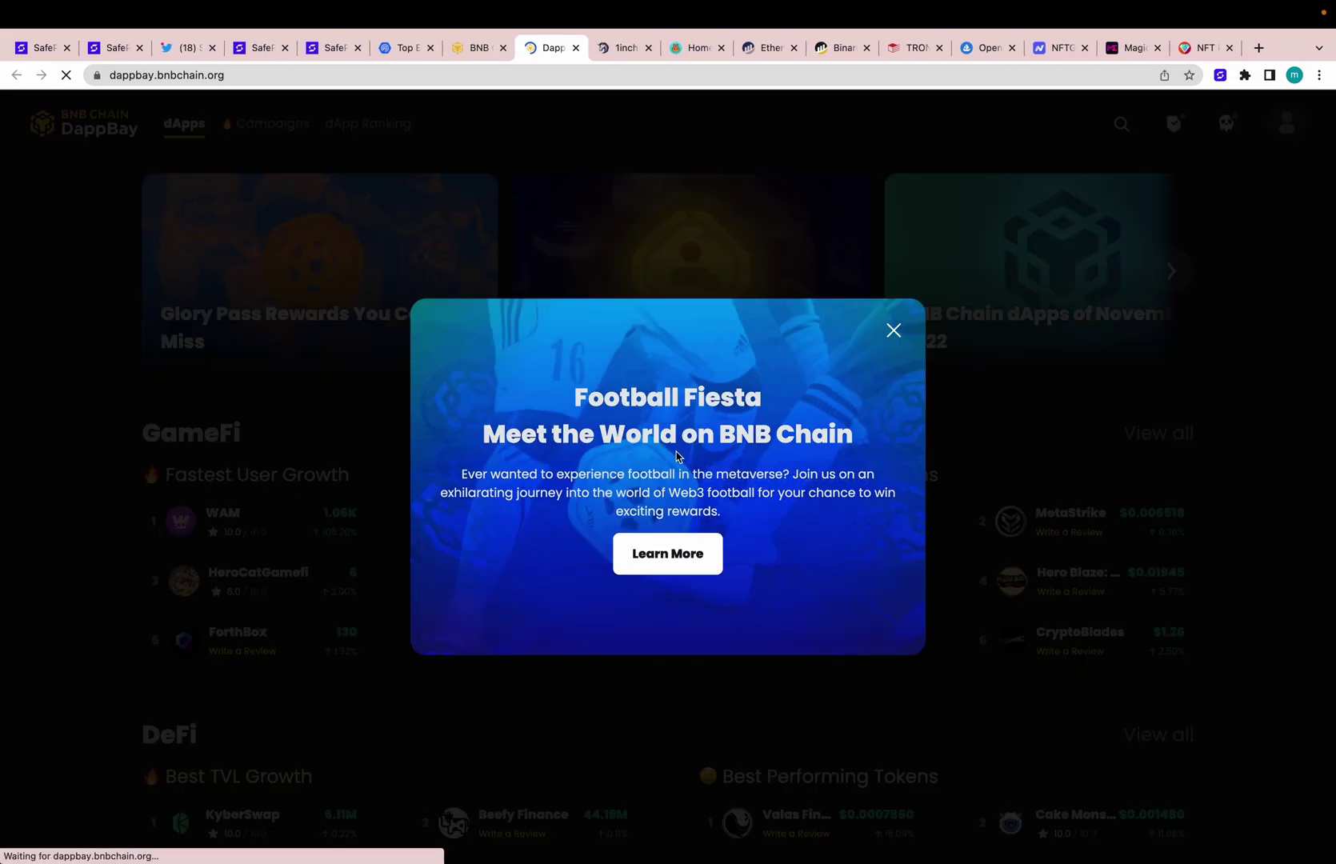
# Close the Football Fiesta popup and scroll down the DappBay directory.
pyautogui.click(892, 329)
pyautogui.scroll(-1, 863, 368)
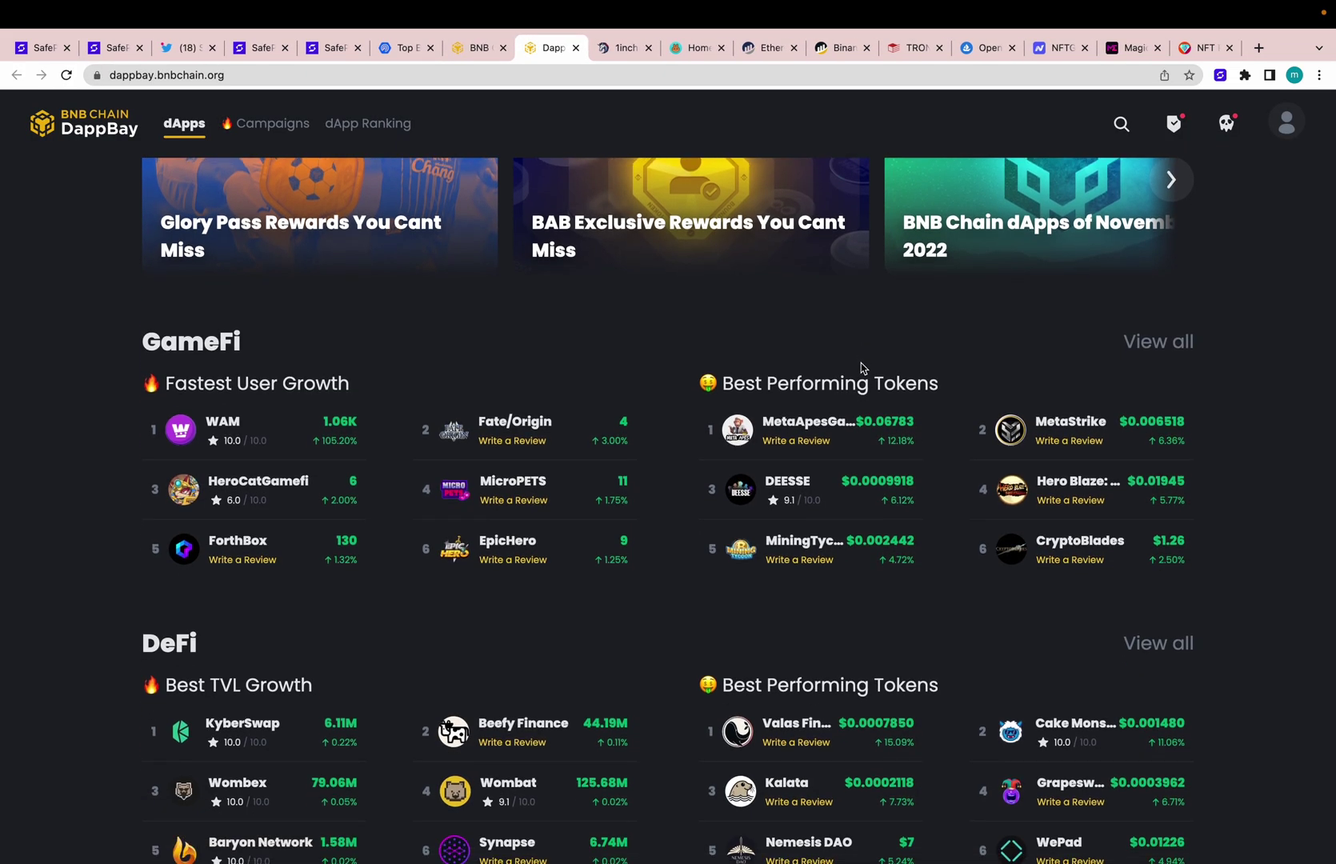
pyautogui.scroll(-1, 861, 367)
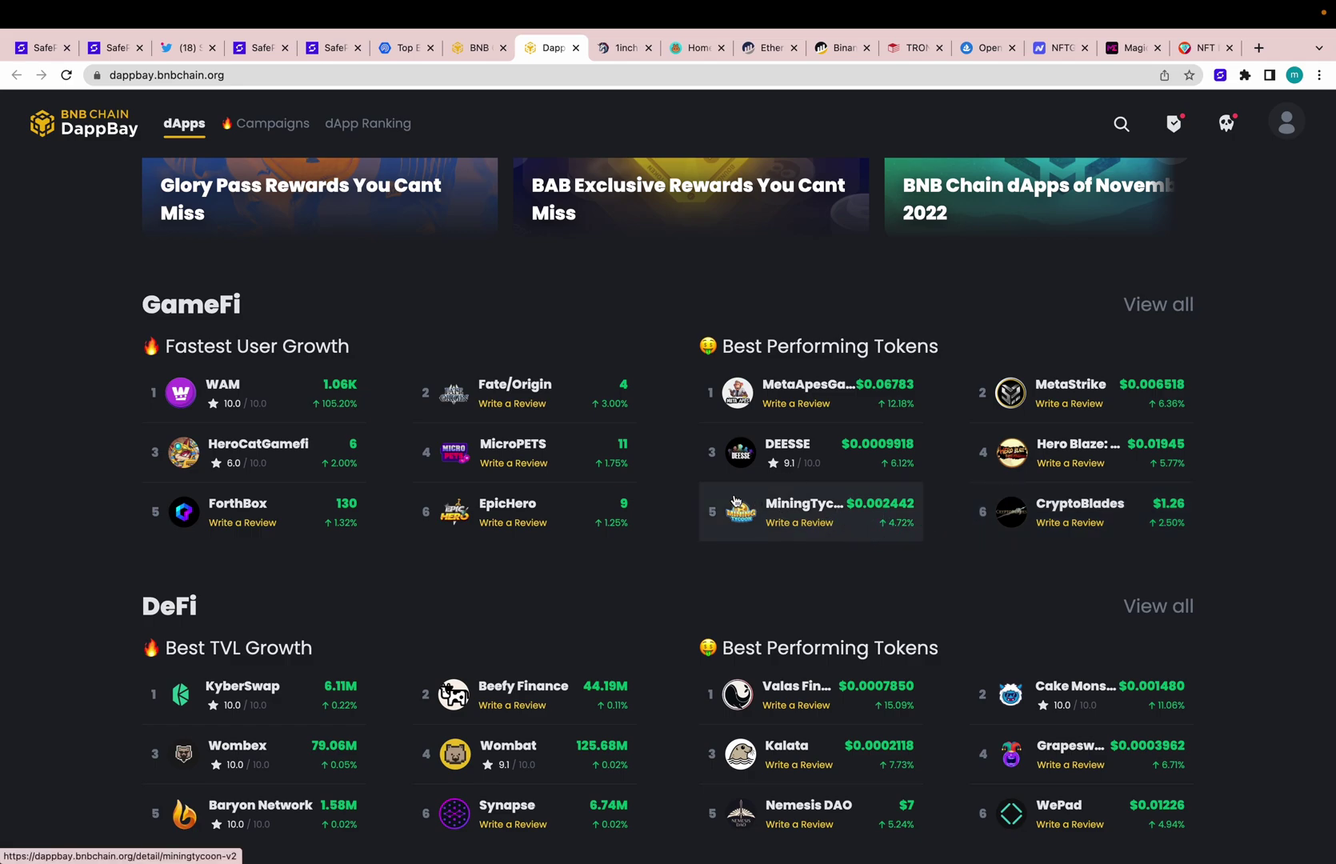
# Open the MiningTycoon V2 detail page and scroll through its description.
pyautogui.click(736, 502)
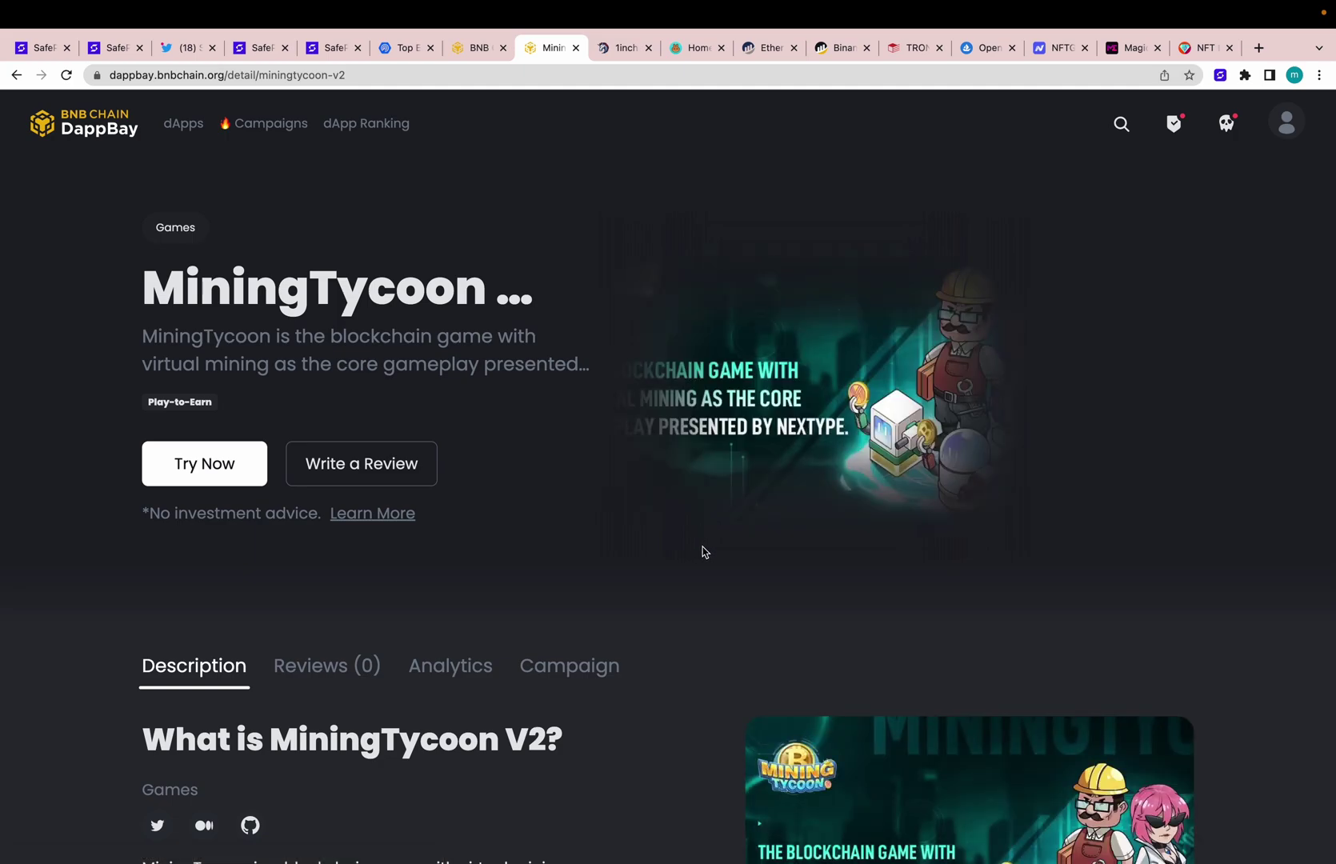
pyautogui.scroll(-1, 336, 396)
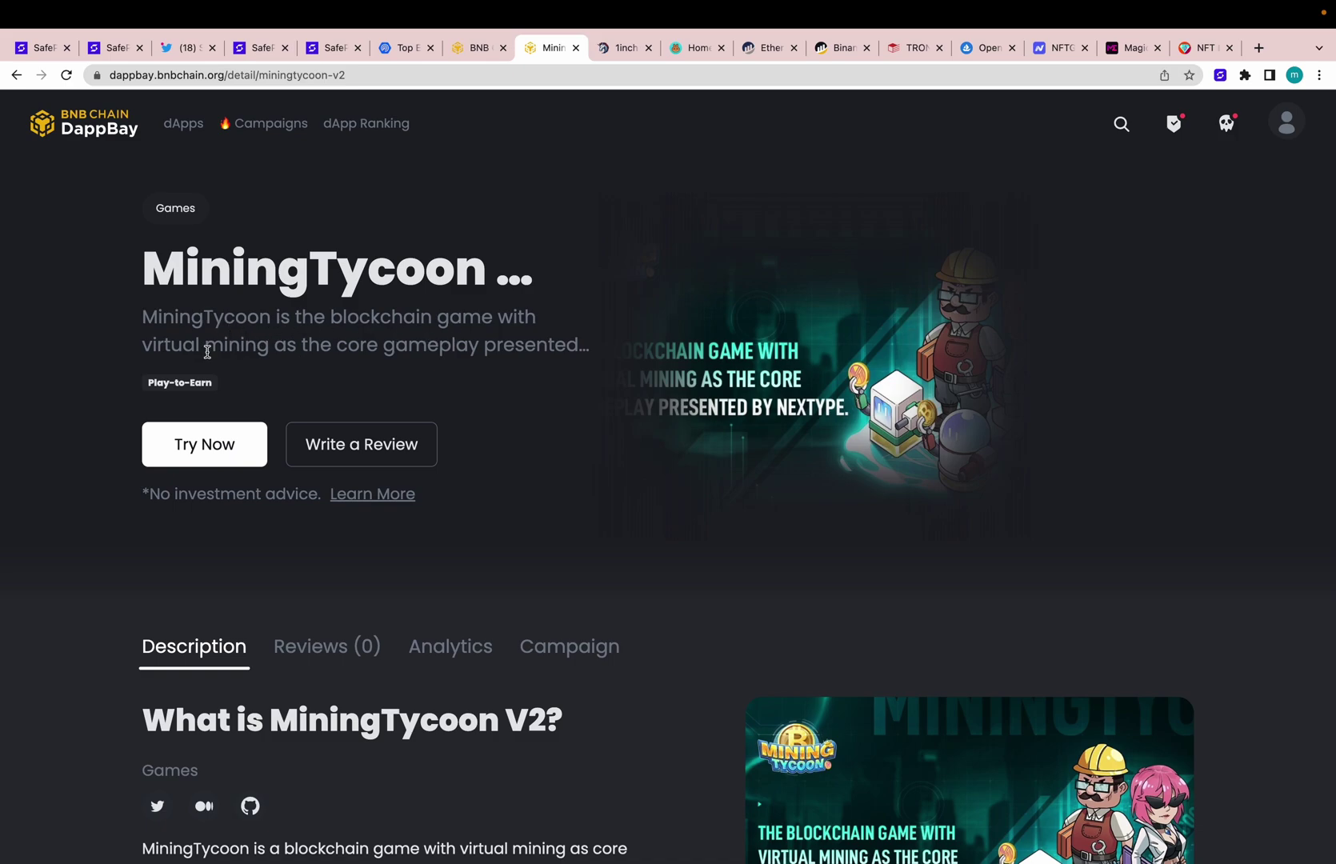
pyautogui.scroll(-3, 384, 355)
pyautogui.scroll(-3, 384, 354)
pyautogui.scroll(-3, 384, 354)
pyautogui.scroll(1, 434, 369)
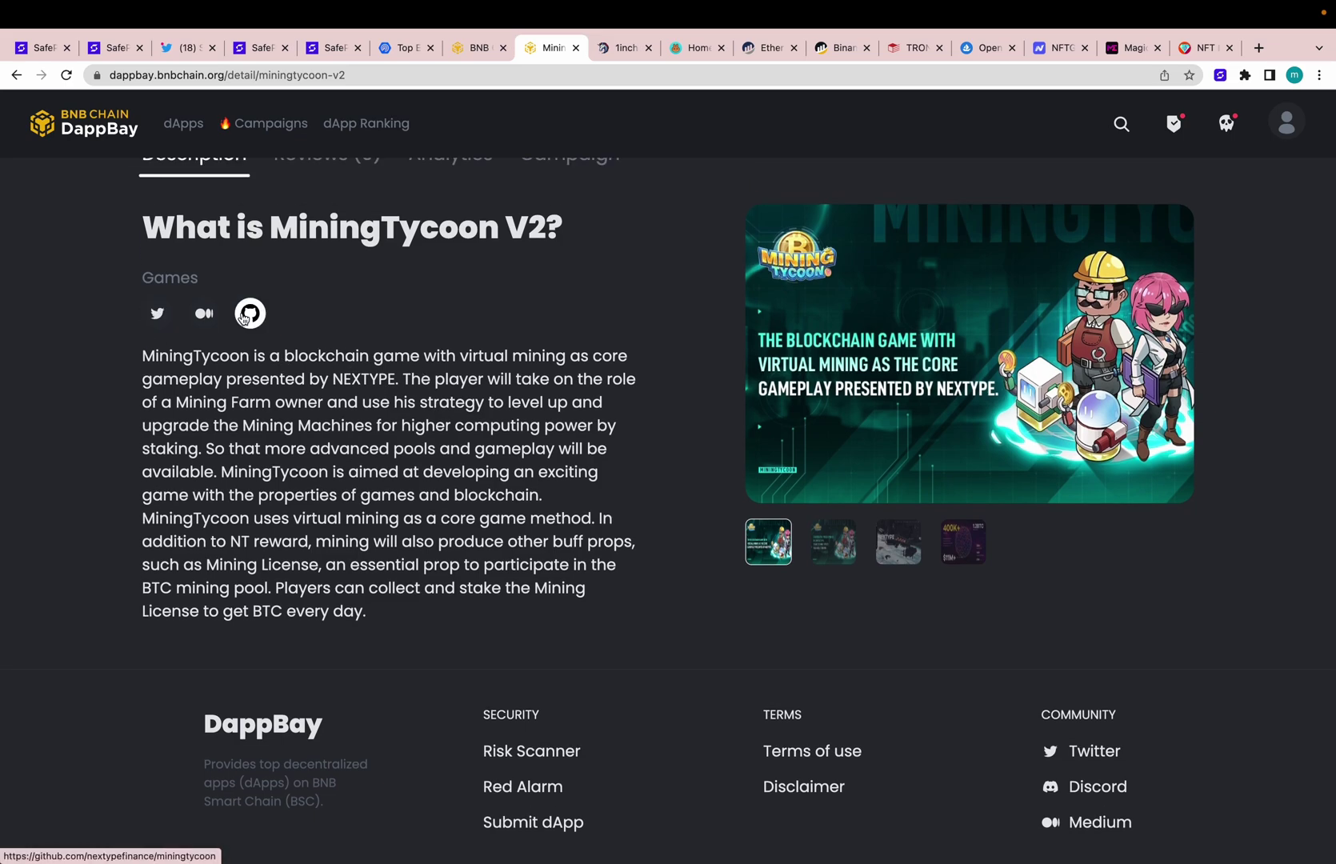
pyautogui.scroll(3, 265, 345)
pyautogui.scroll(3, 266, 345)
pyautogui.scroll(2, 266, 345)
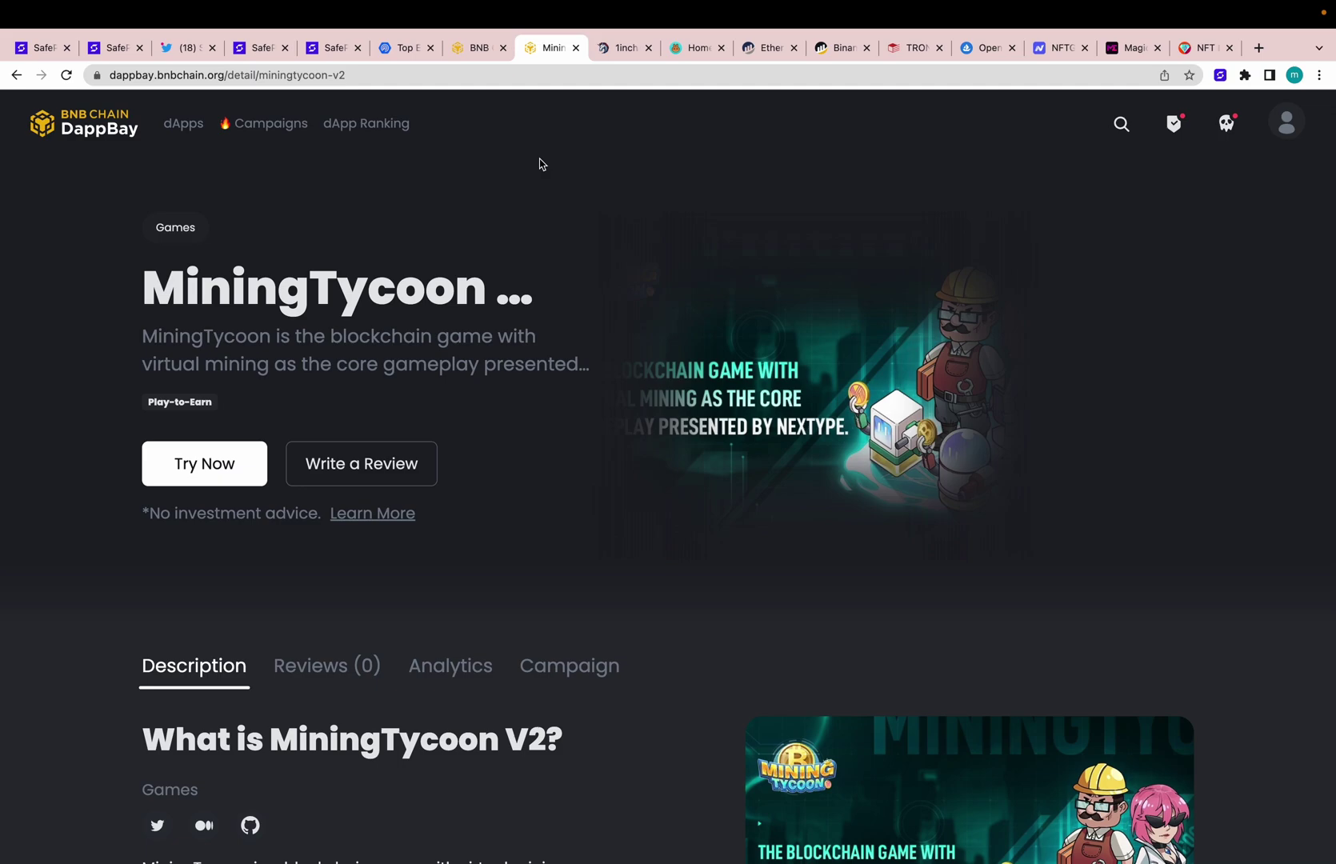
# Launch the 1inch app, accept the terms, connect SafePal via Metamask, and view the balance.
pyautogui.click(625, 53)
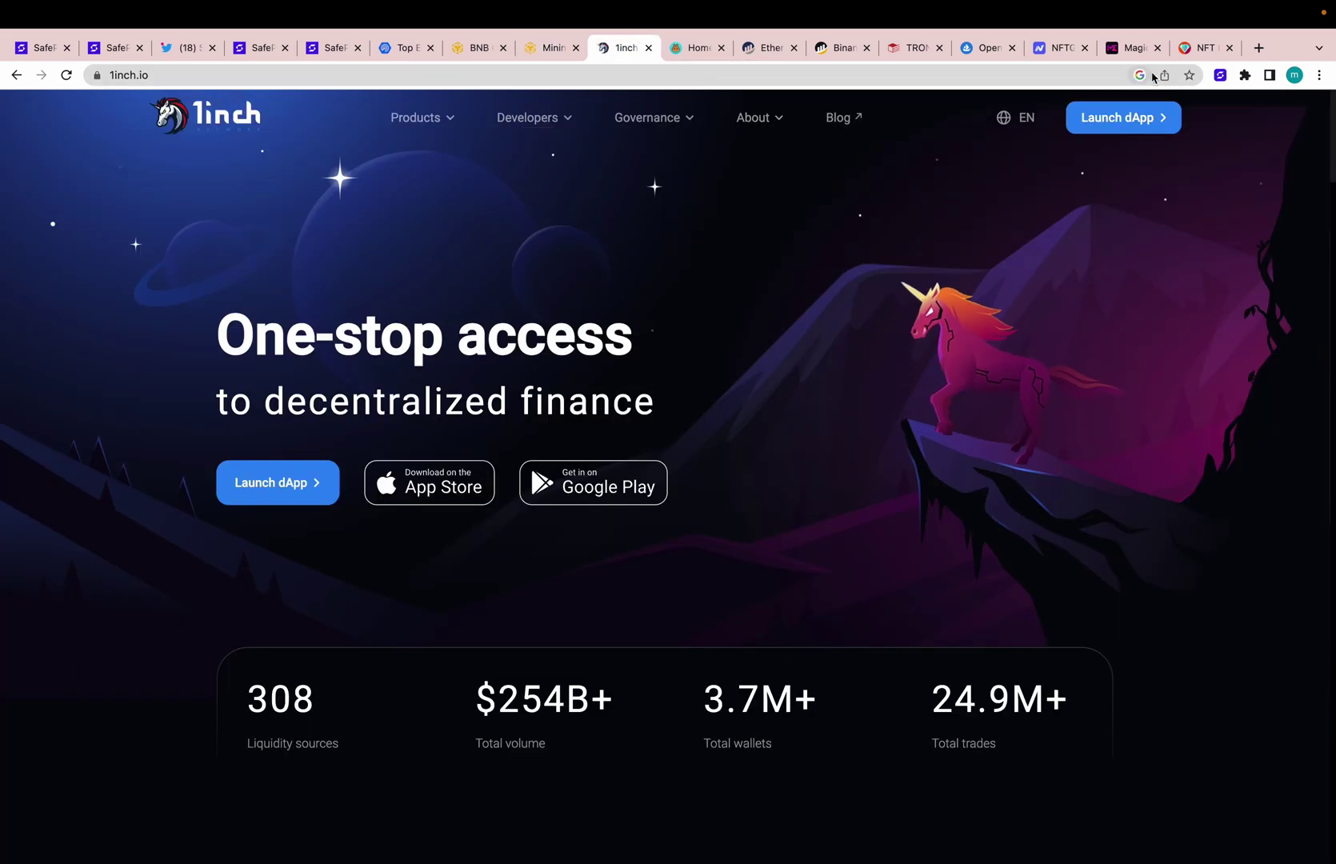
pyautogui.click(1130, 120)
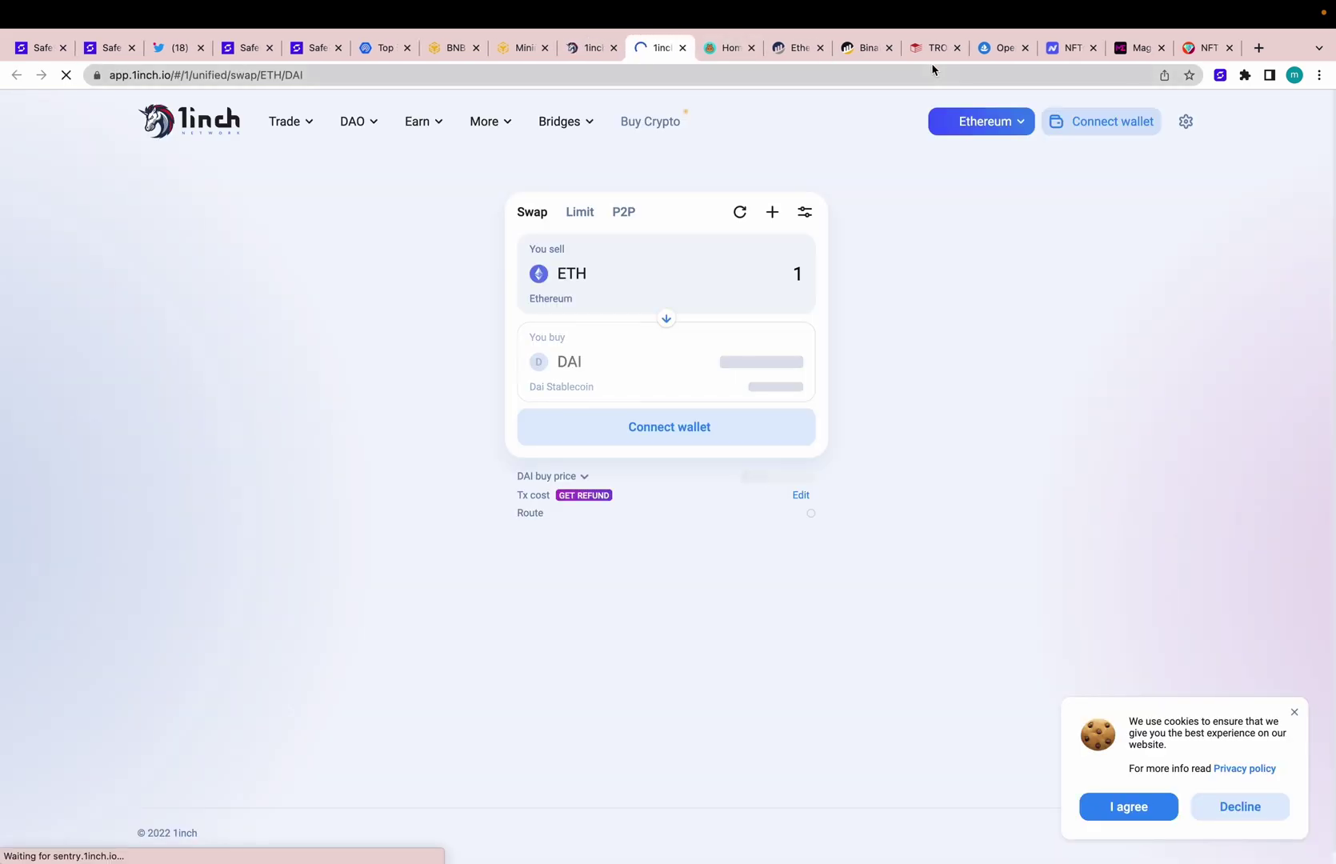
pyautogui.click(1122, 132)
pyautogui.click(443, 229)
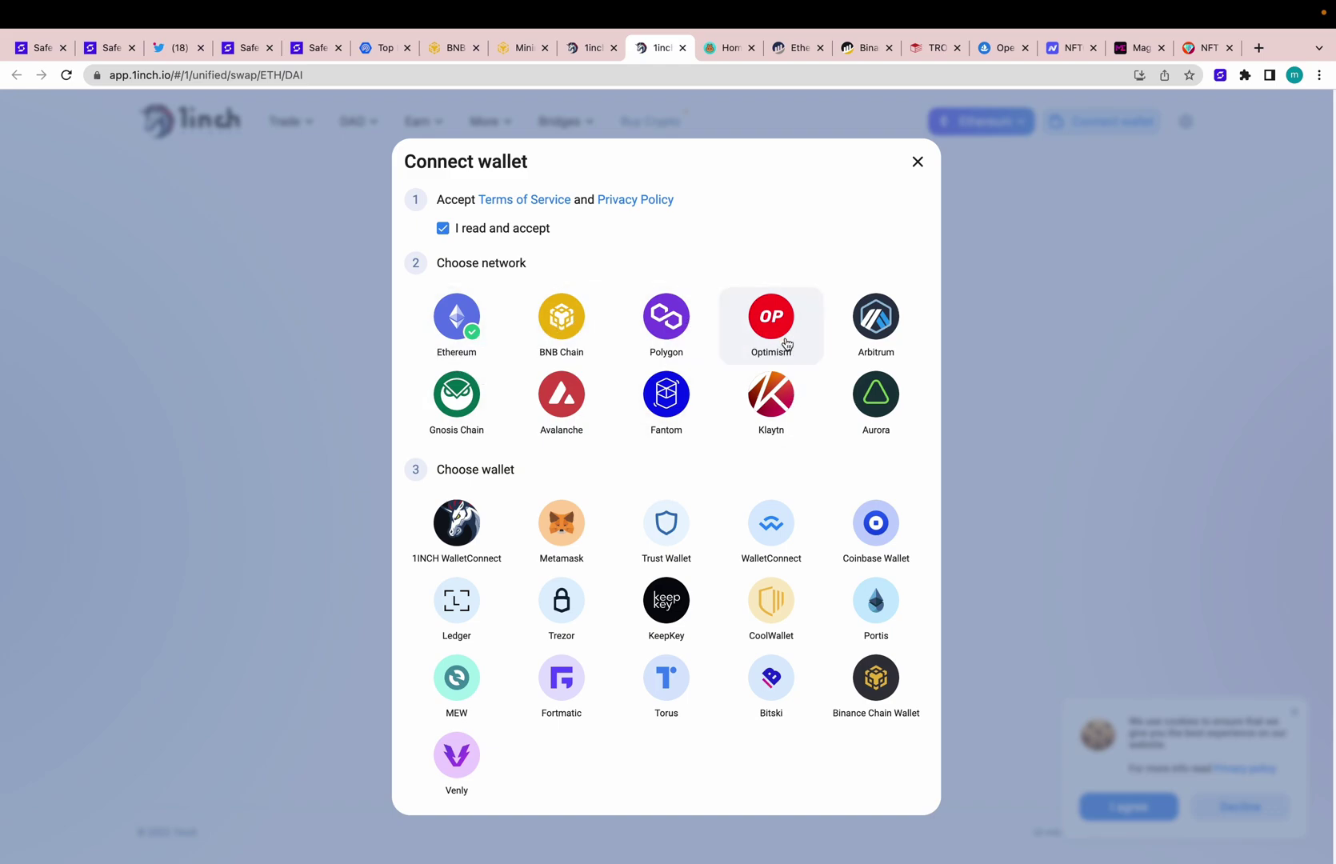
pyautogui.click(586, 528)
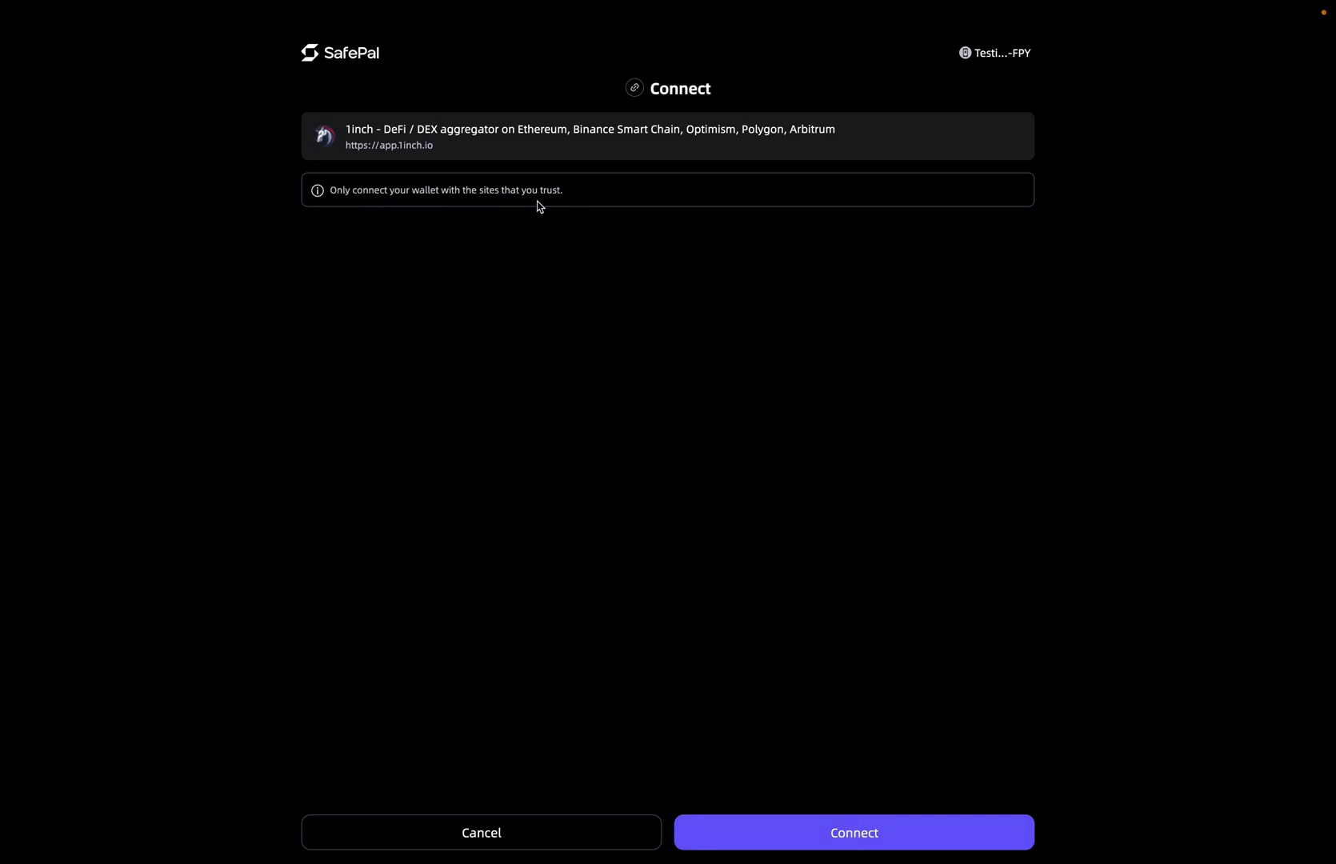
pyautogui.click(827, 832)
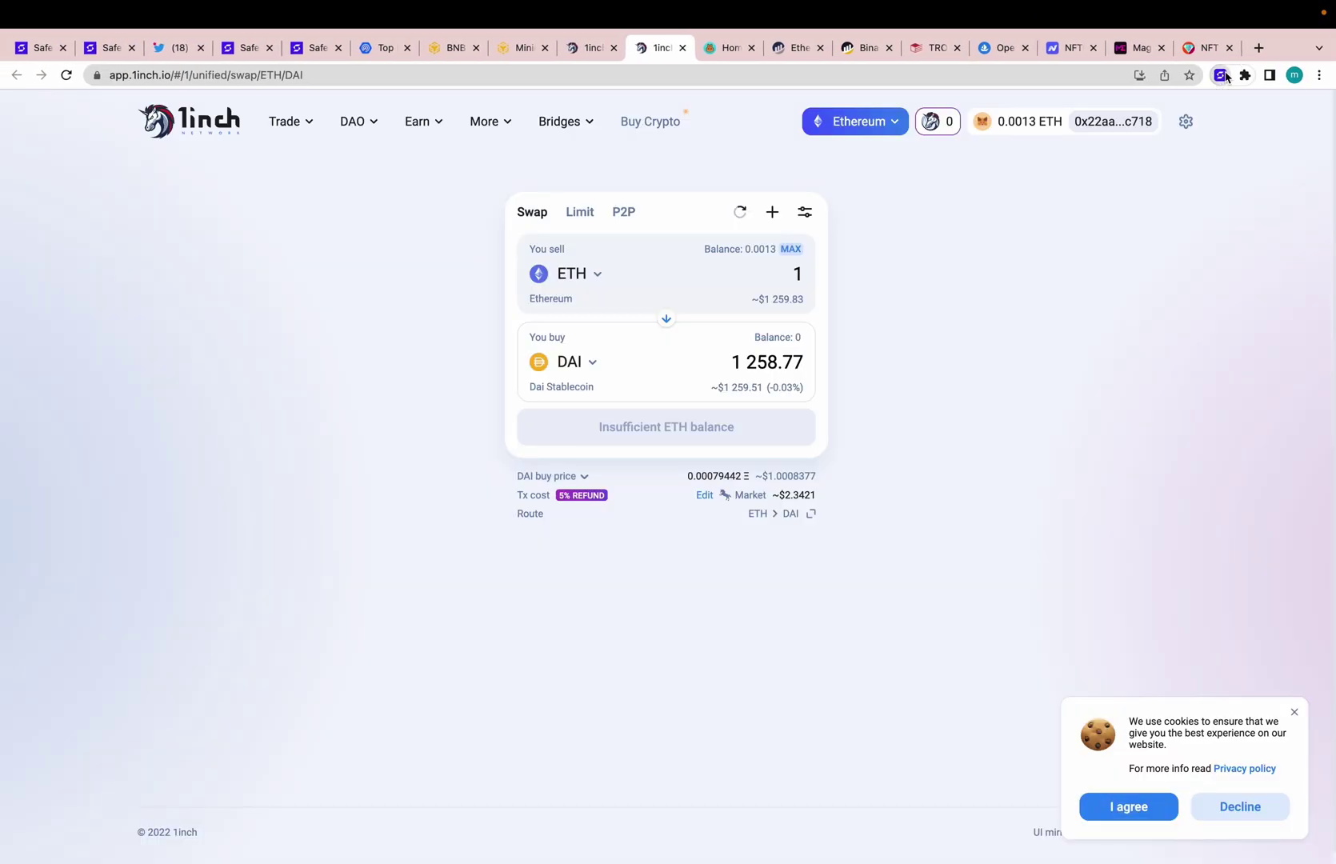
pyautogui.click(1221, 75)
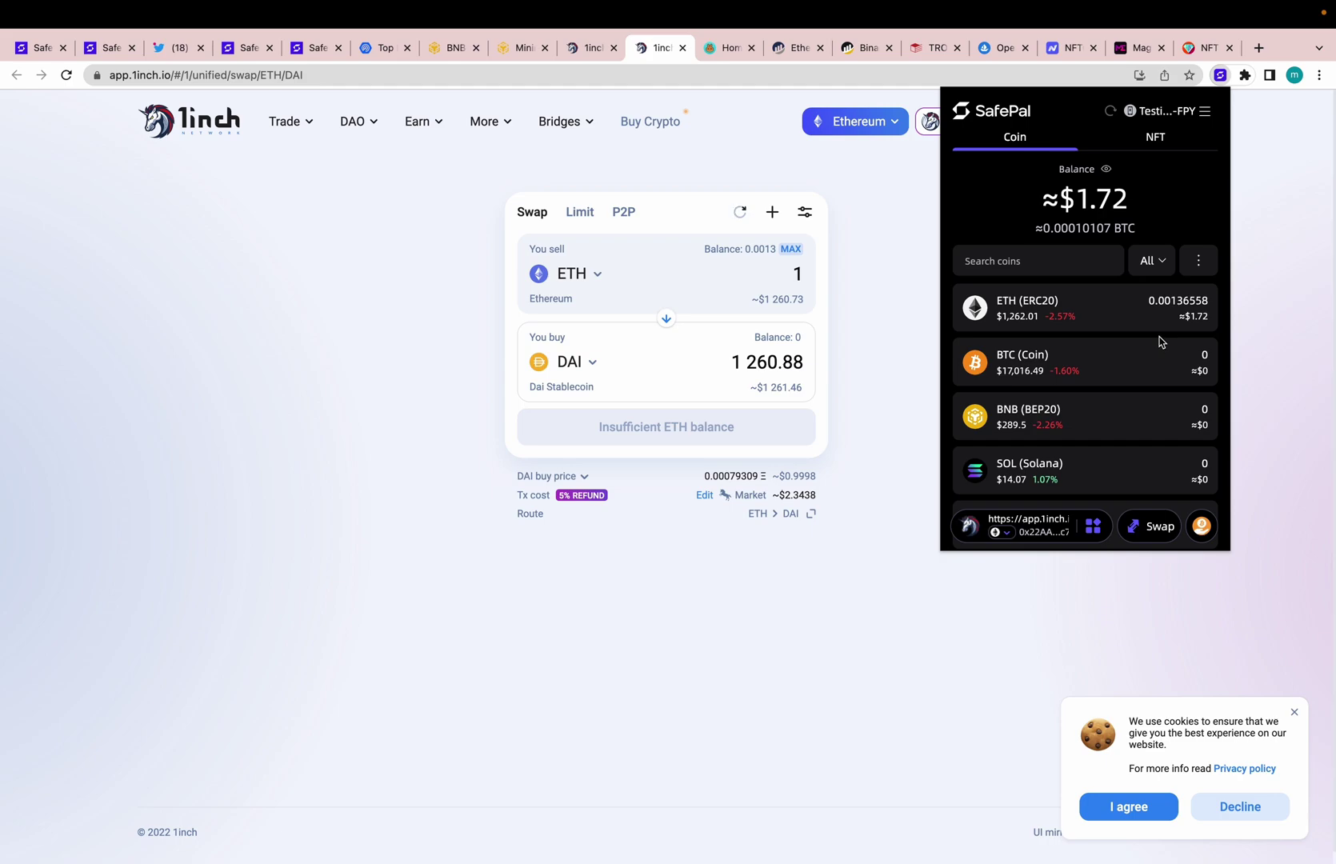
pyautogui.click(1202, 526)
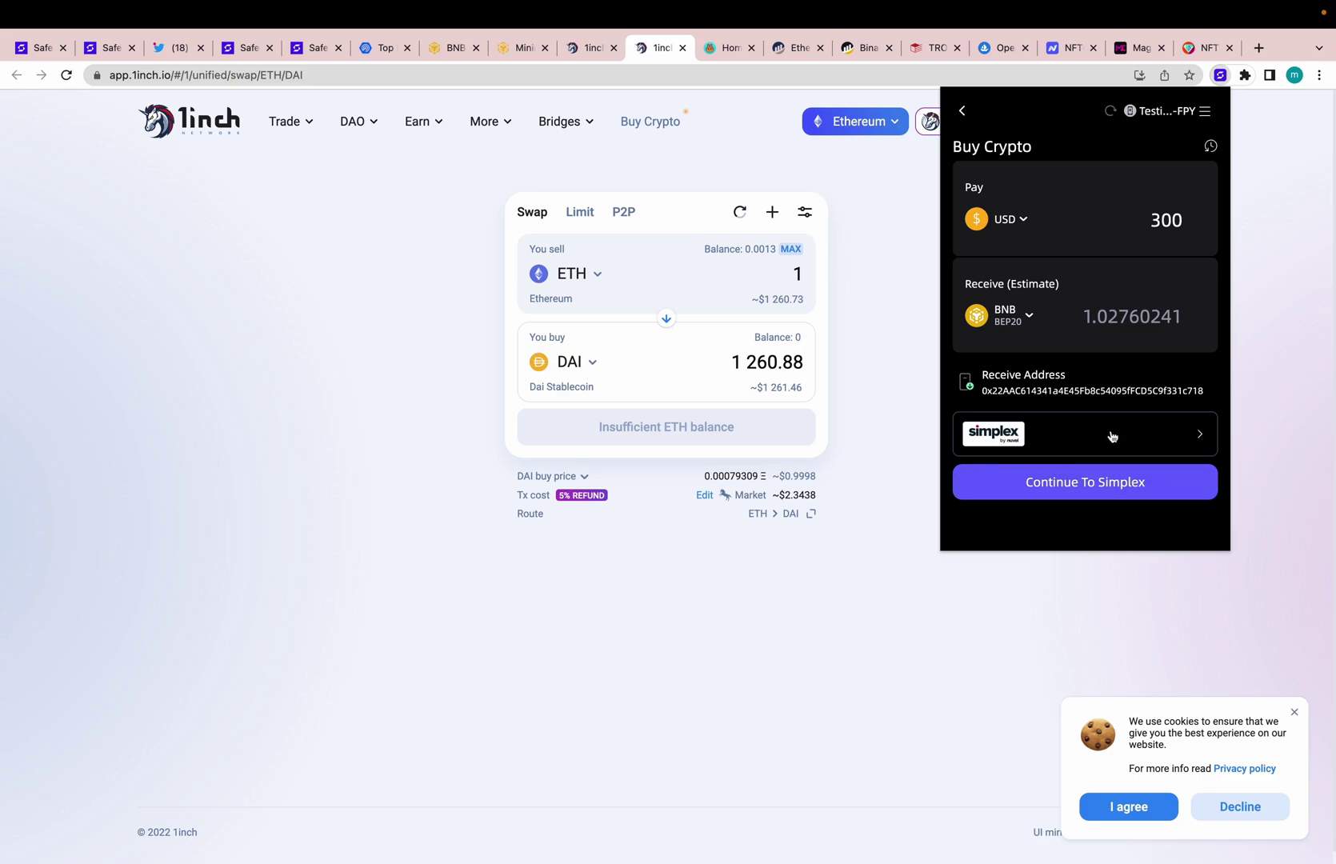
pyautogui.click(1155, 438)
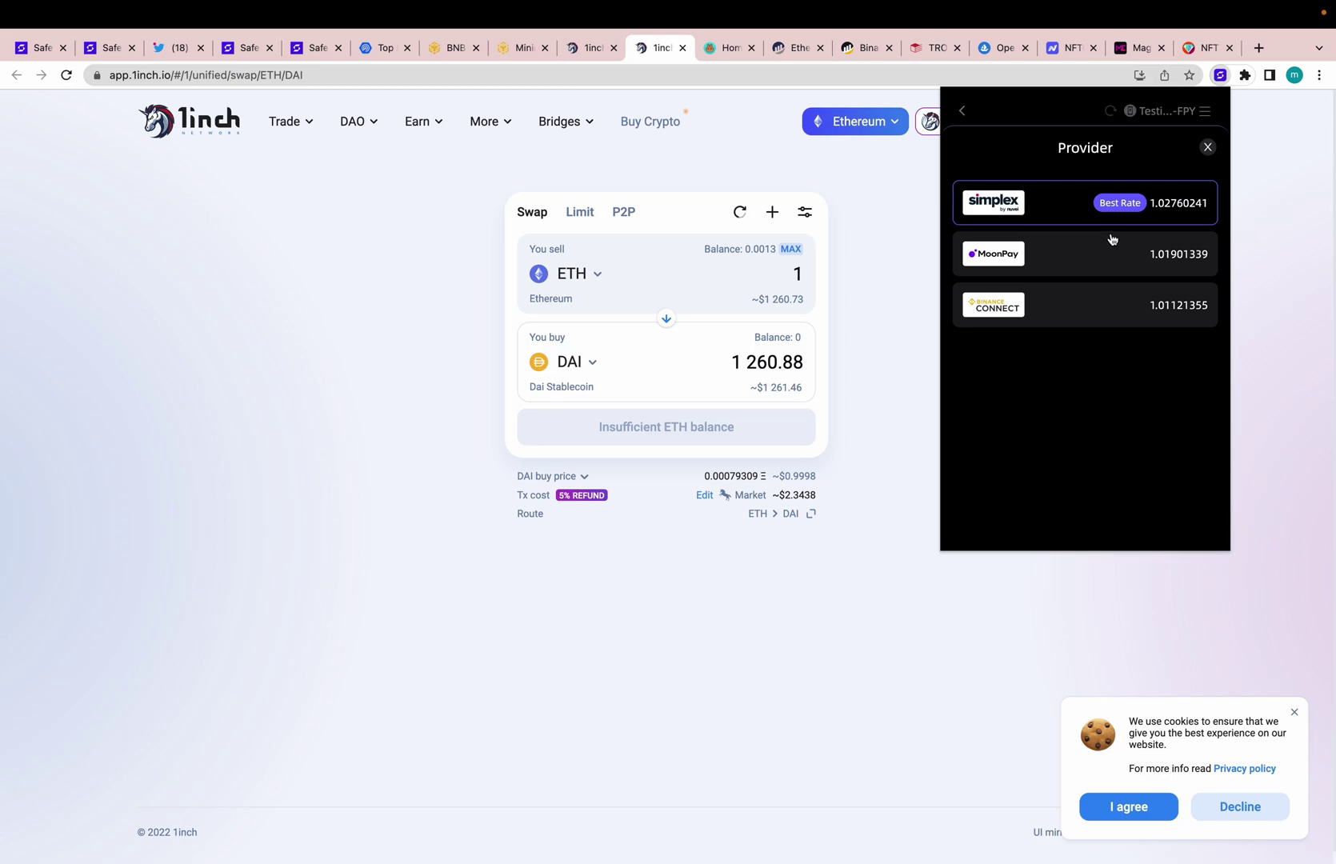
pyautogui.click(1207, 150)
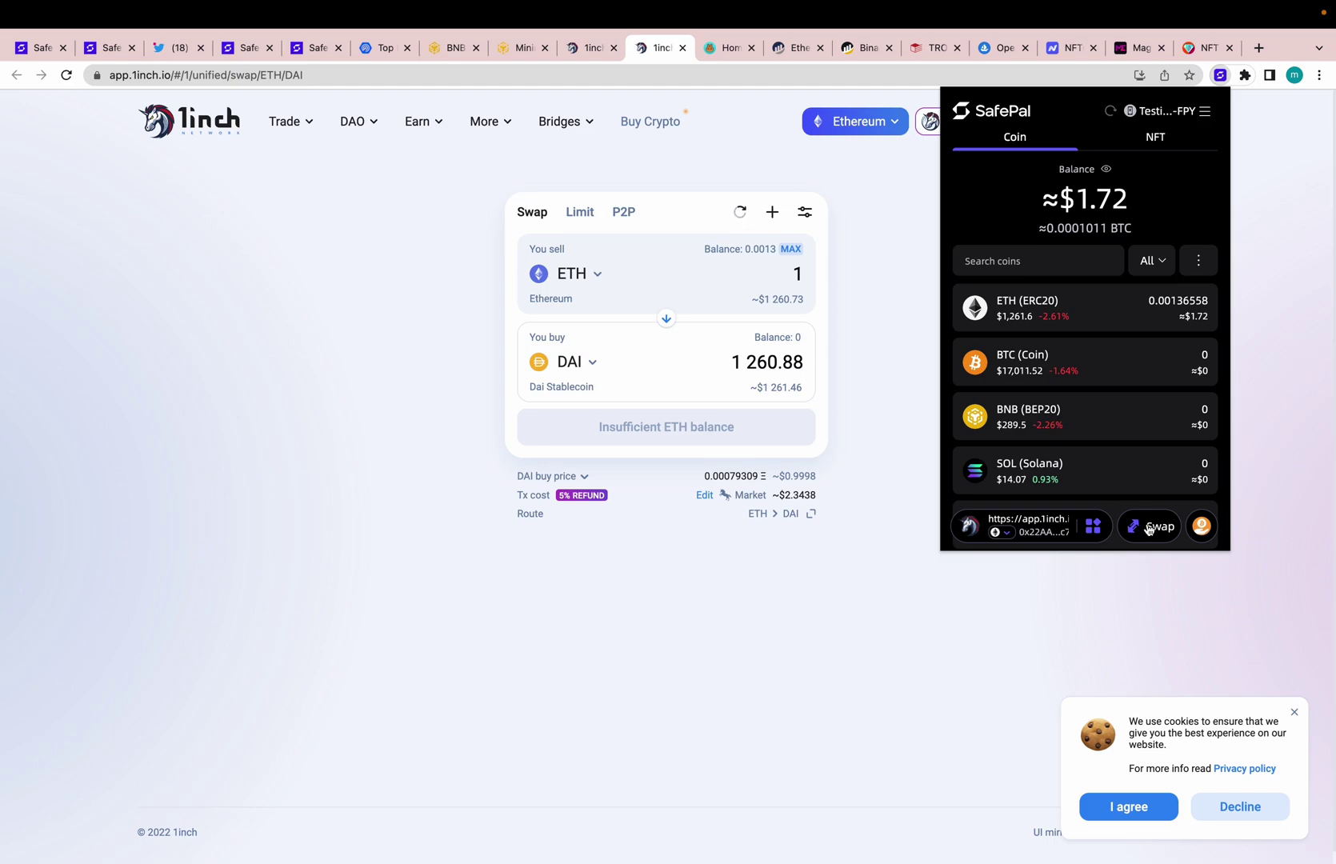
pyautogui.click(1149, 526)
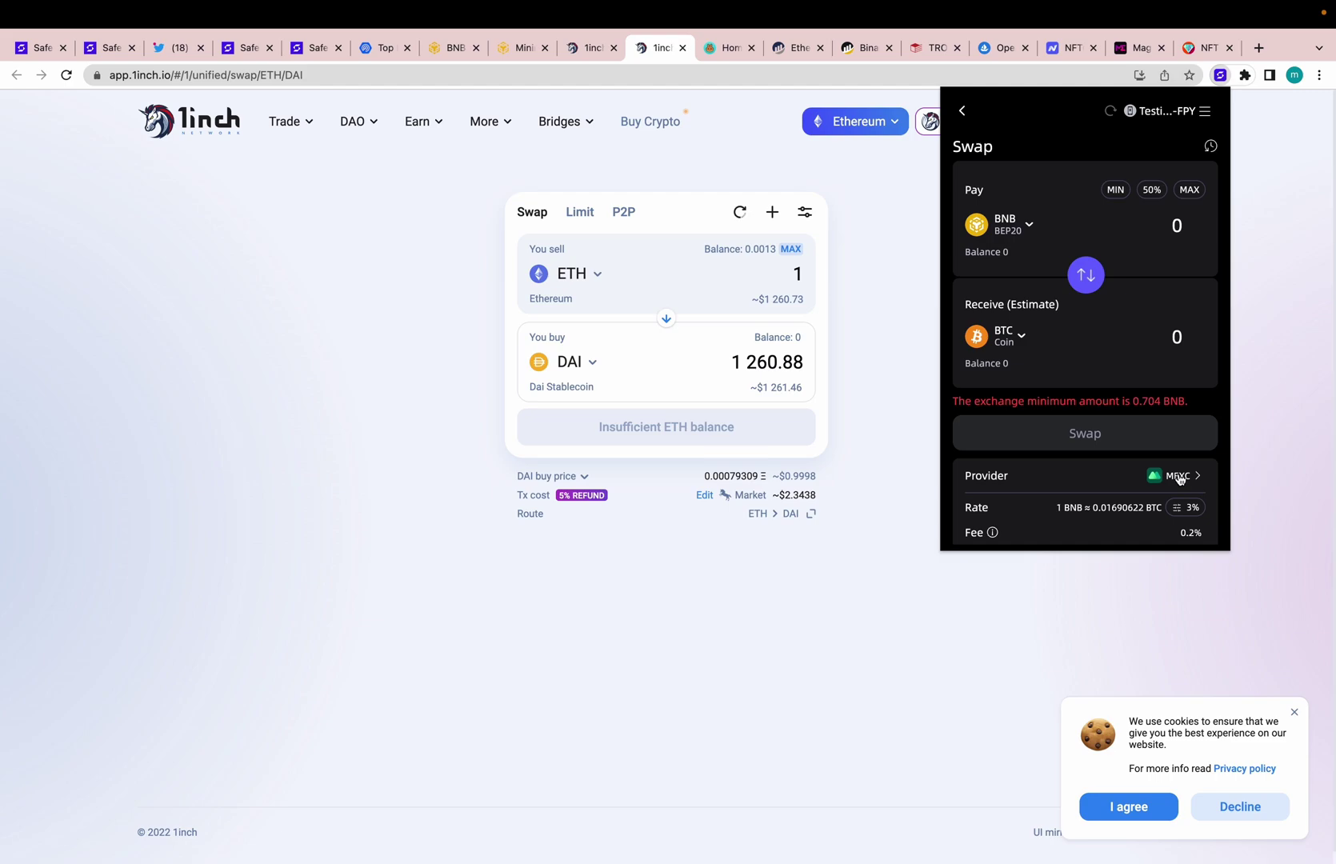
pyautogui.click(1178, 476)
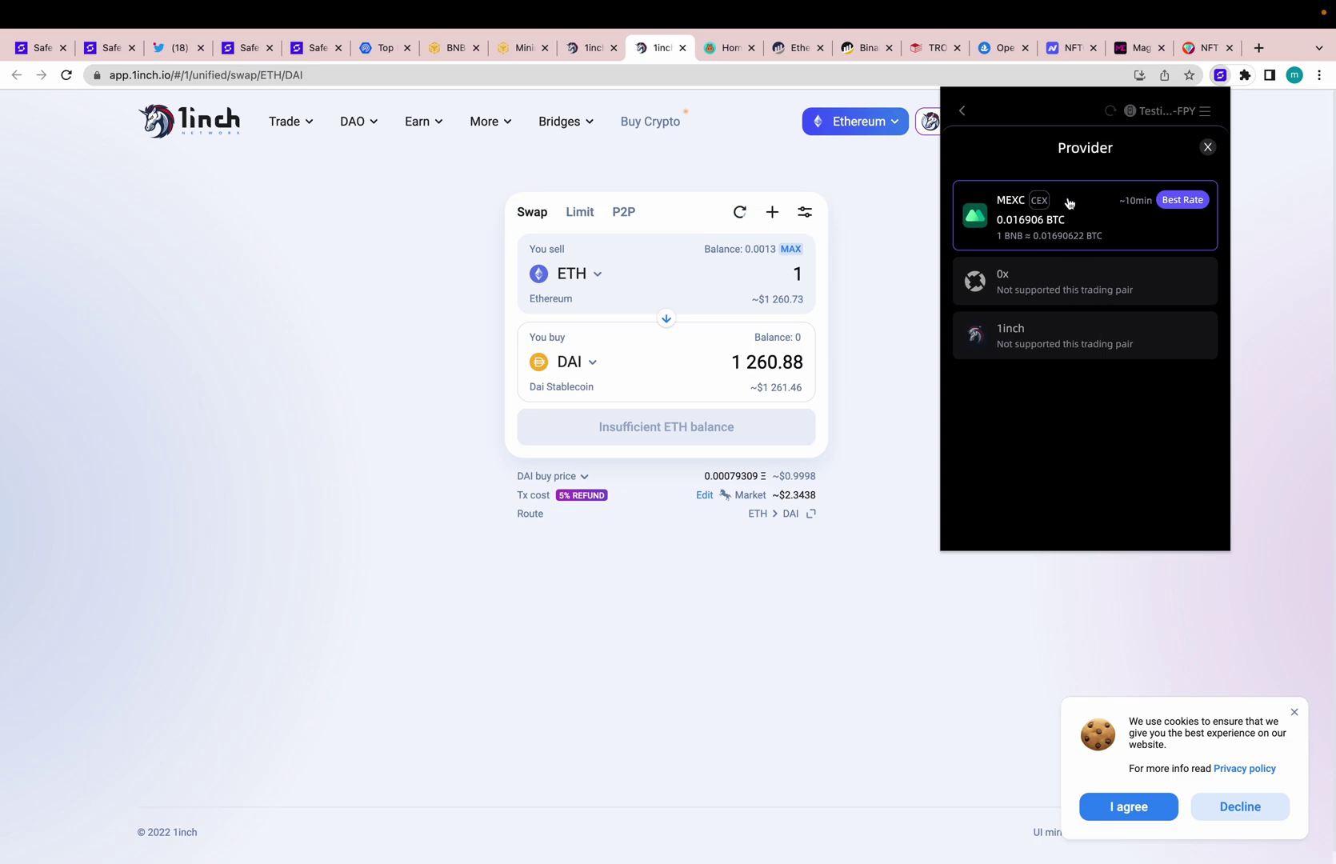
pyautogui.click(1207, 148)
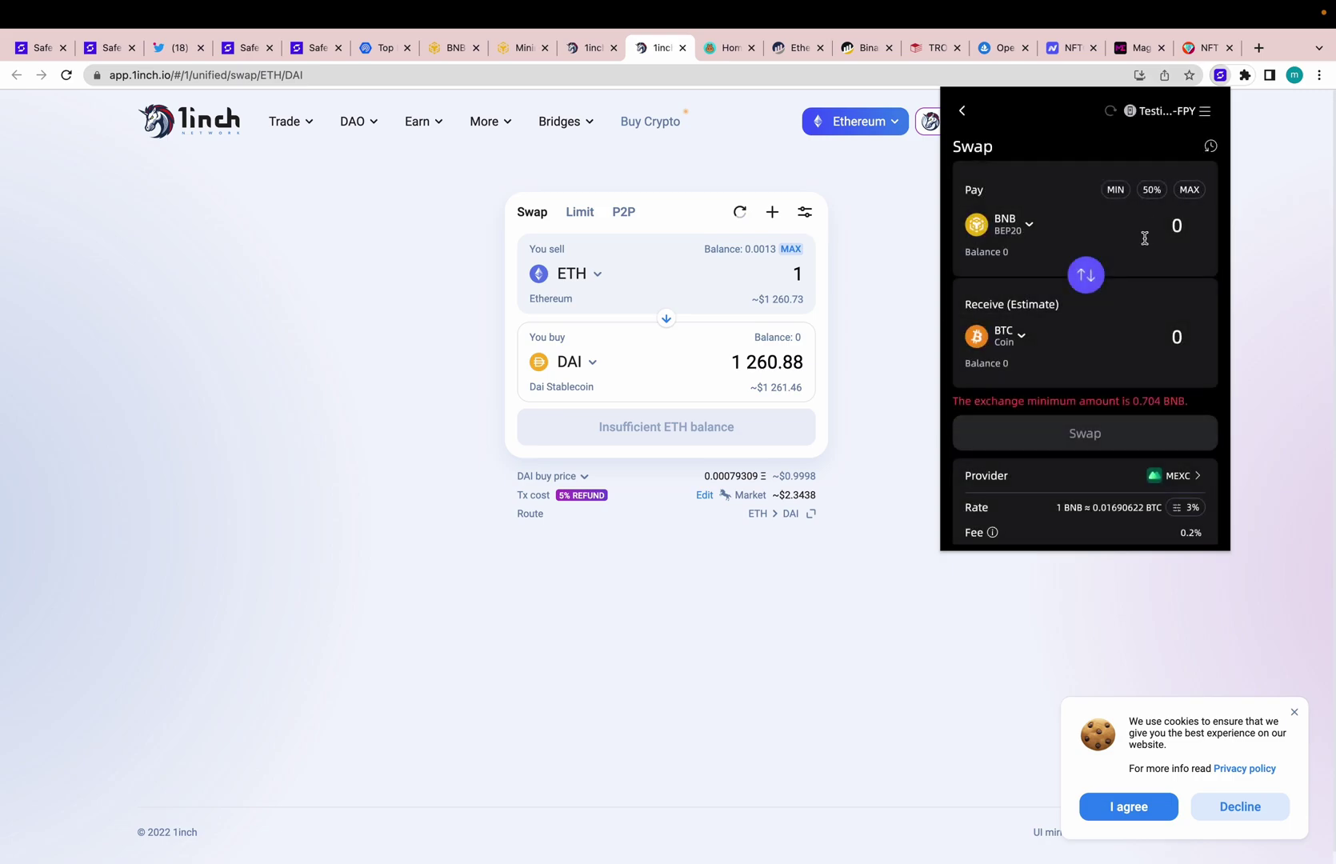
pyautogui.click(962, 111)
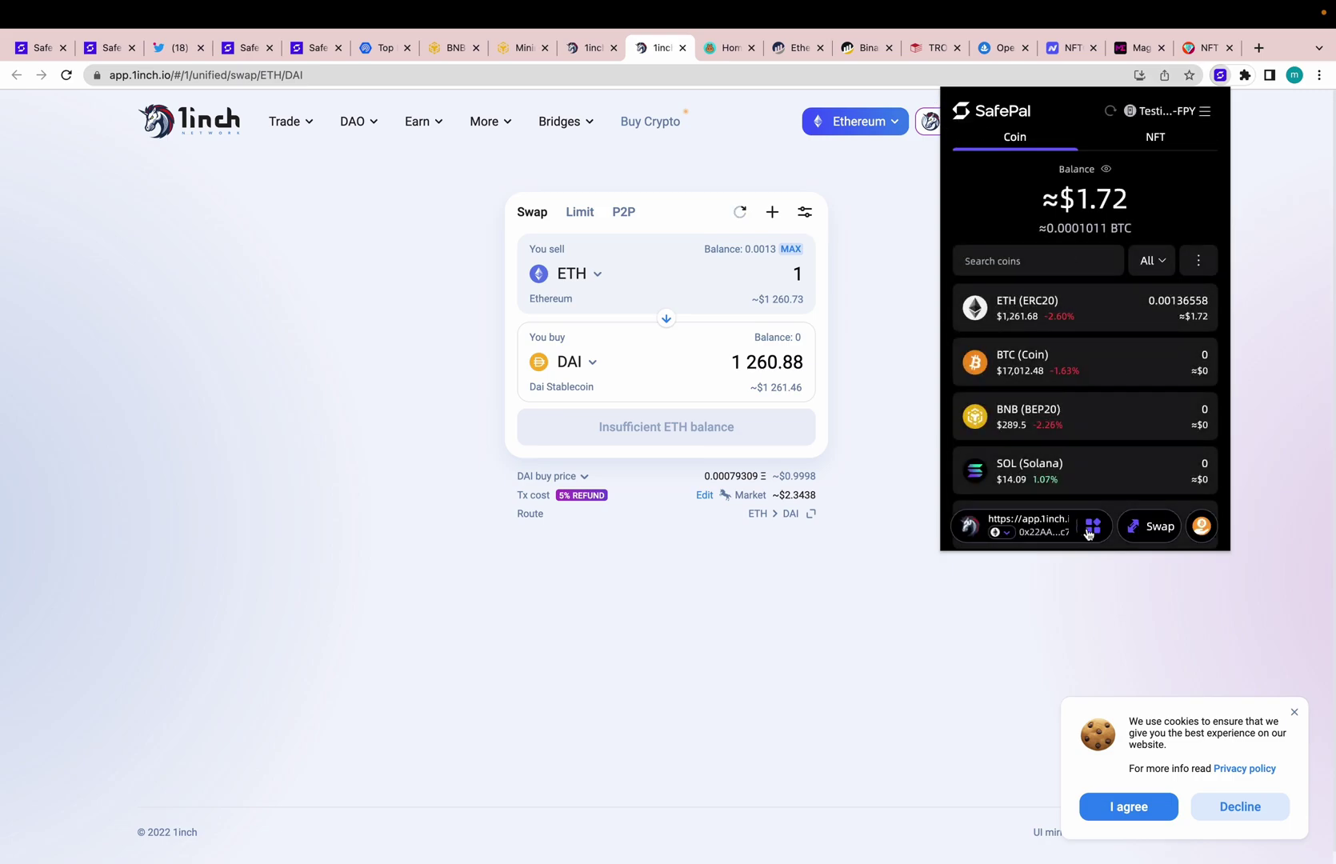
# Edit SafePal's recent dapps, removing the Tron and blue dapp entries.
pyautogui.click(1092, 527)
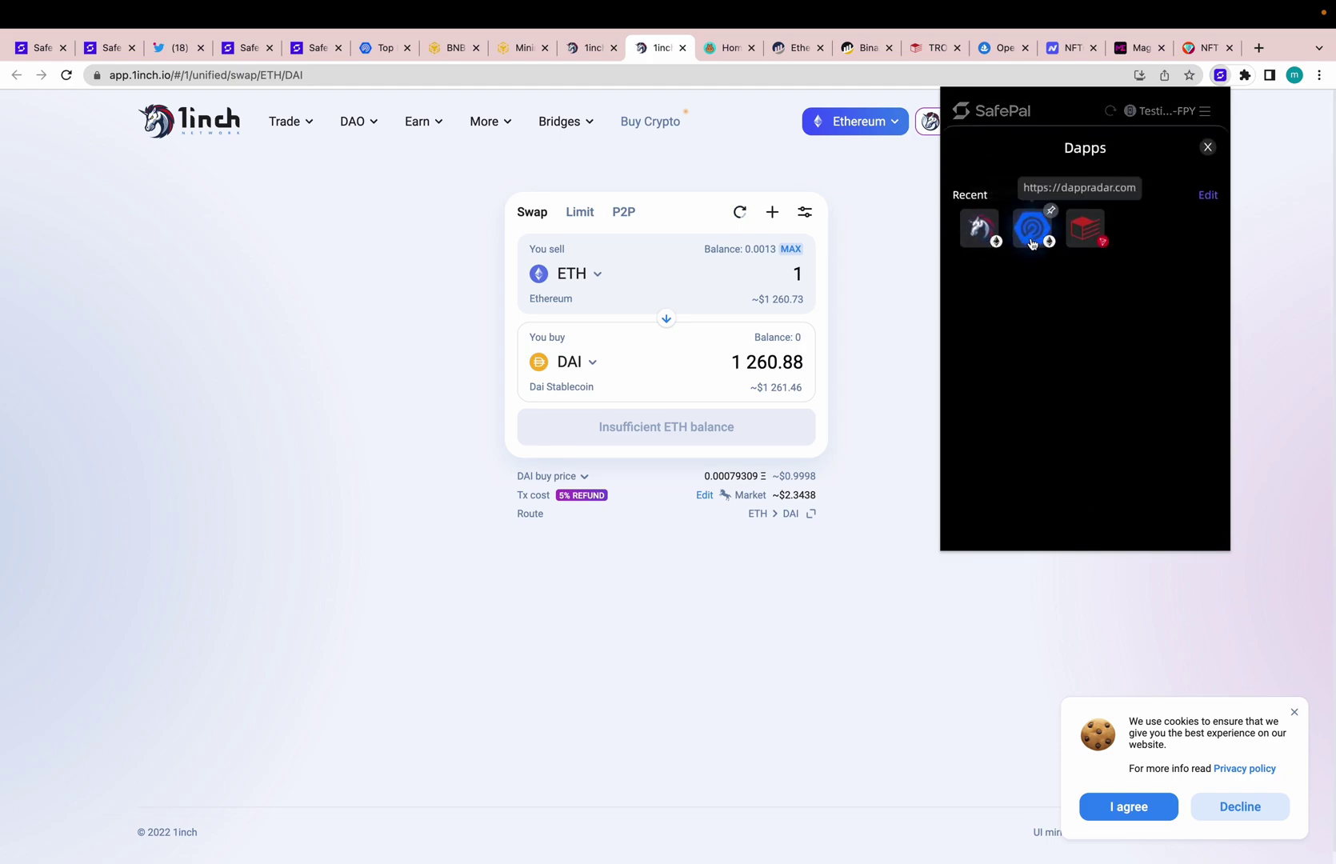
pyautogui.click(1209, 196)
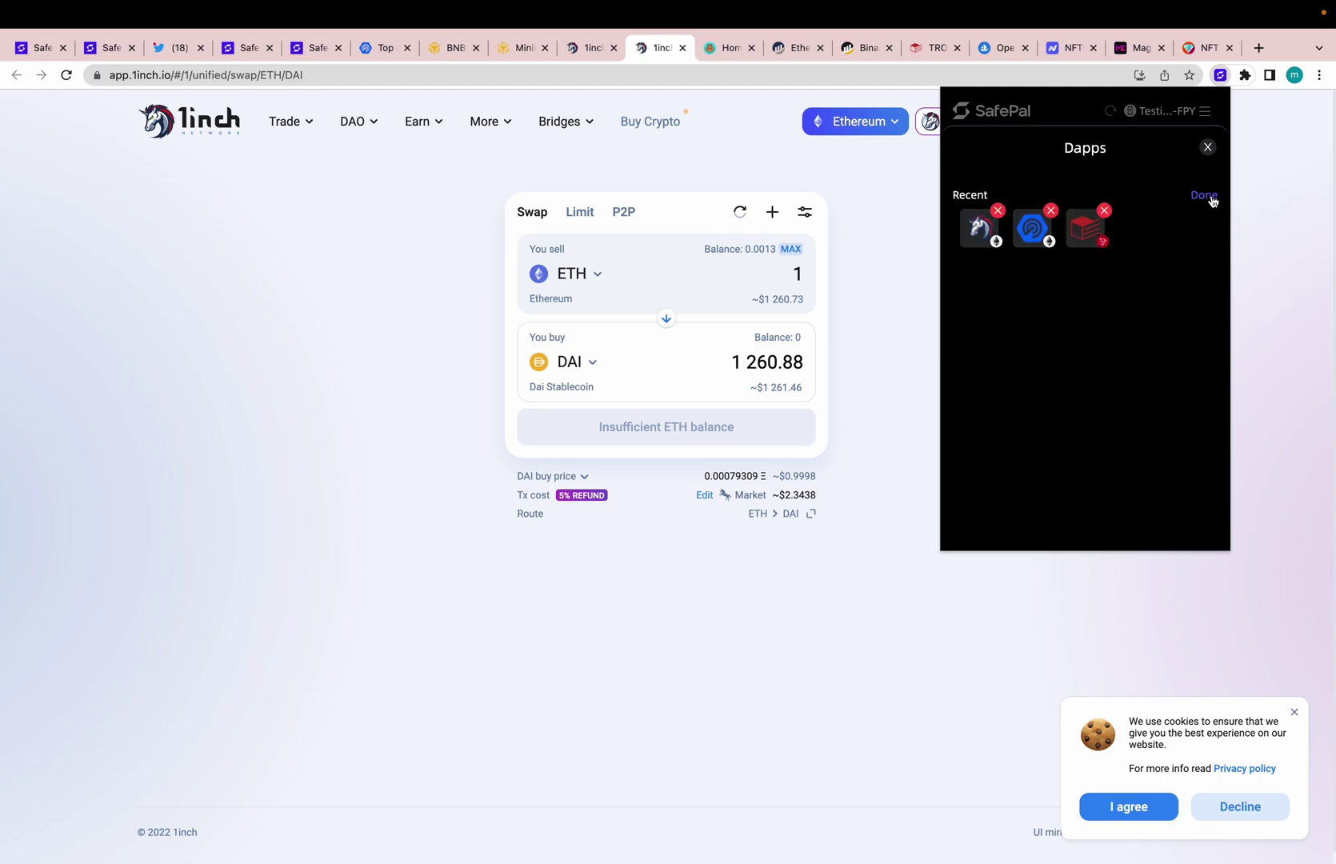
pyautogui.click(1103, 211)
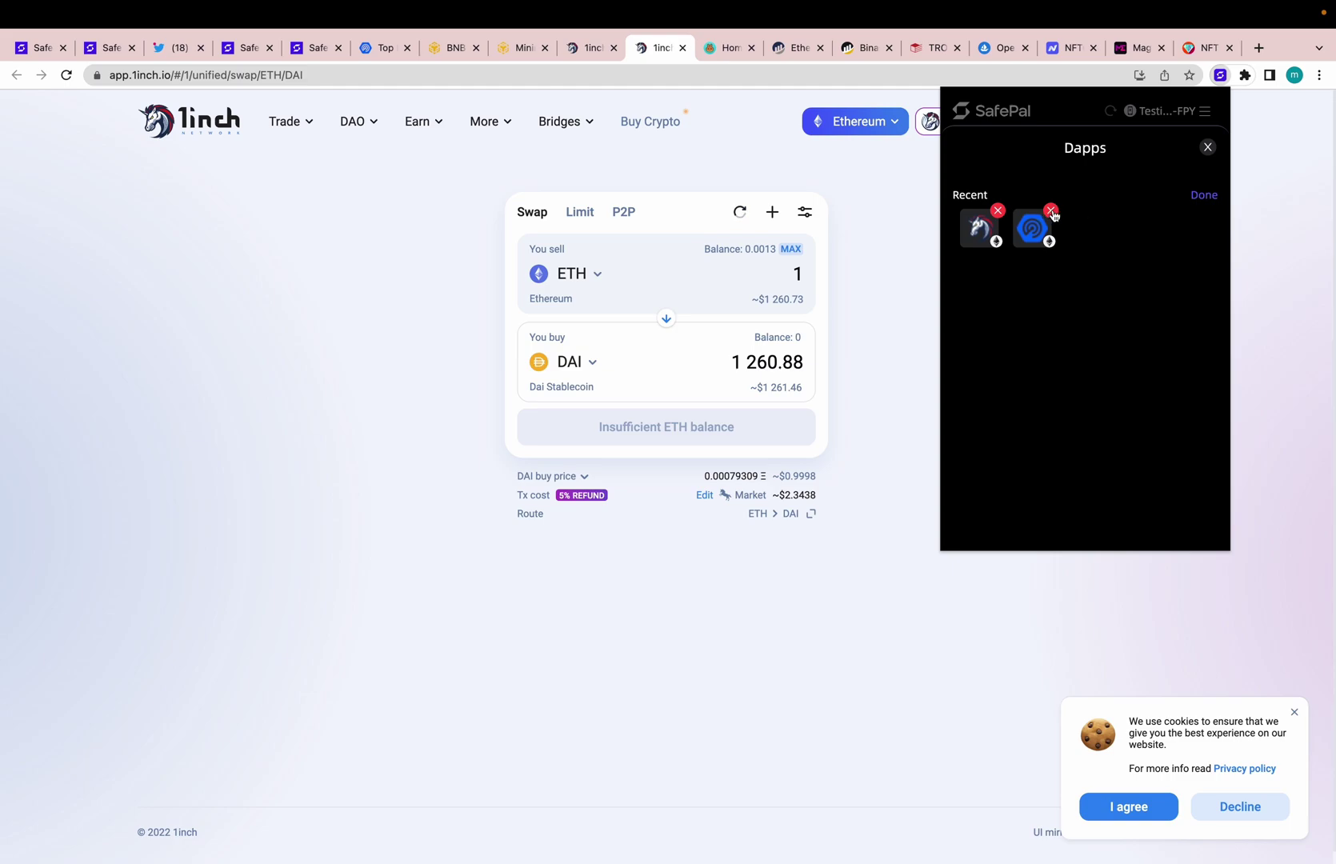
pyautogui.click(1051, 211)
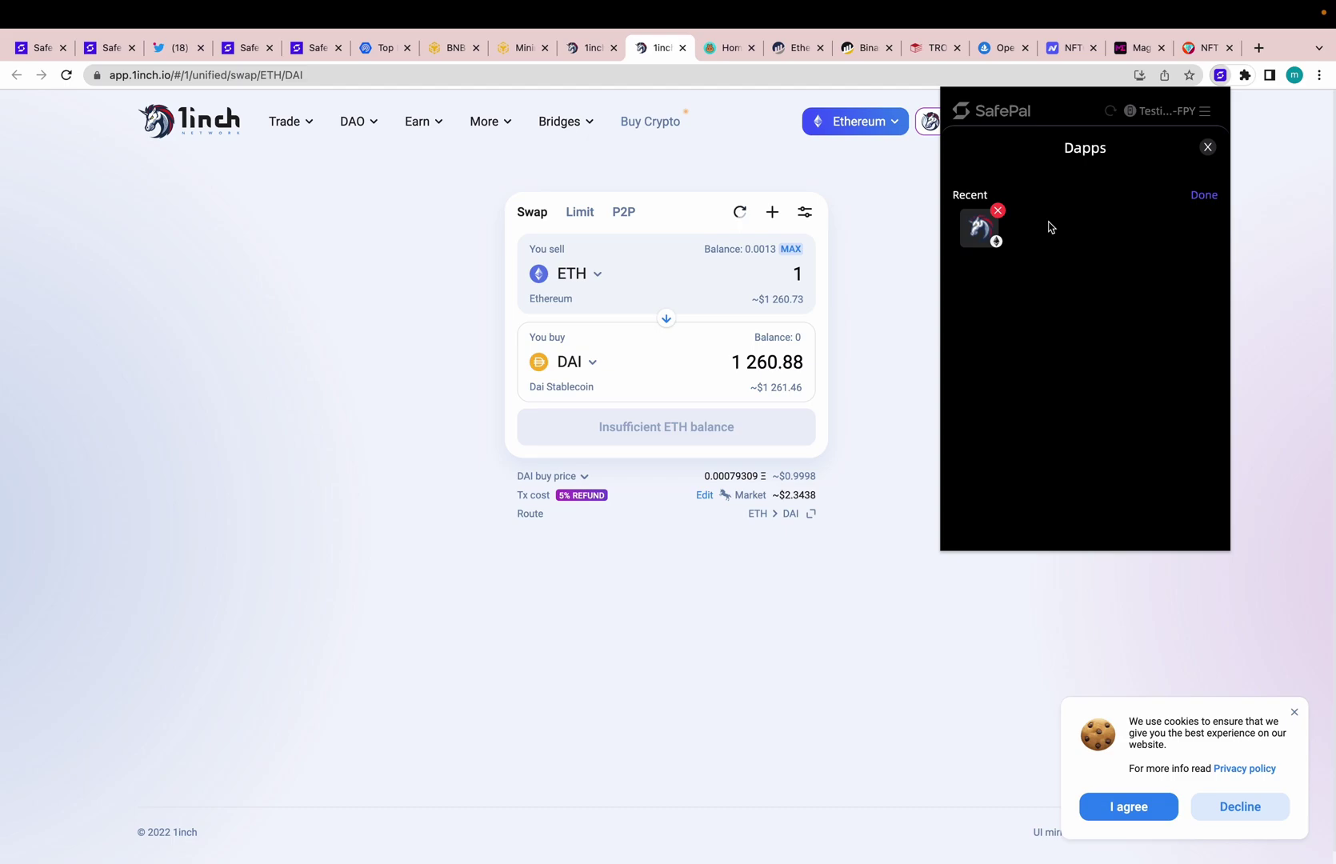
# Connect the SafePal wallet to DappRadar and dismiss its sign-in request.
pyautogui.click(384, 48)
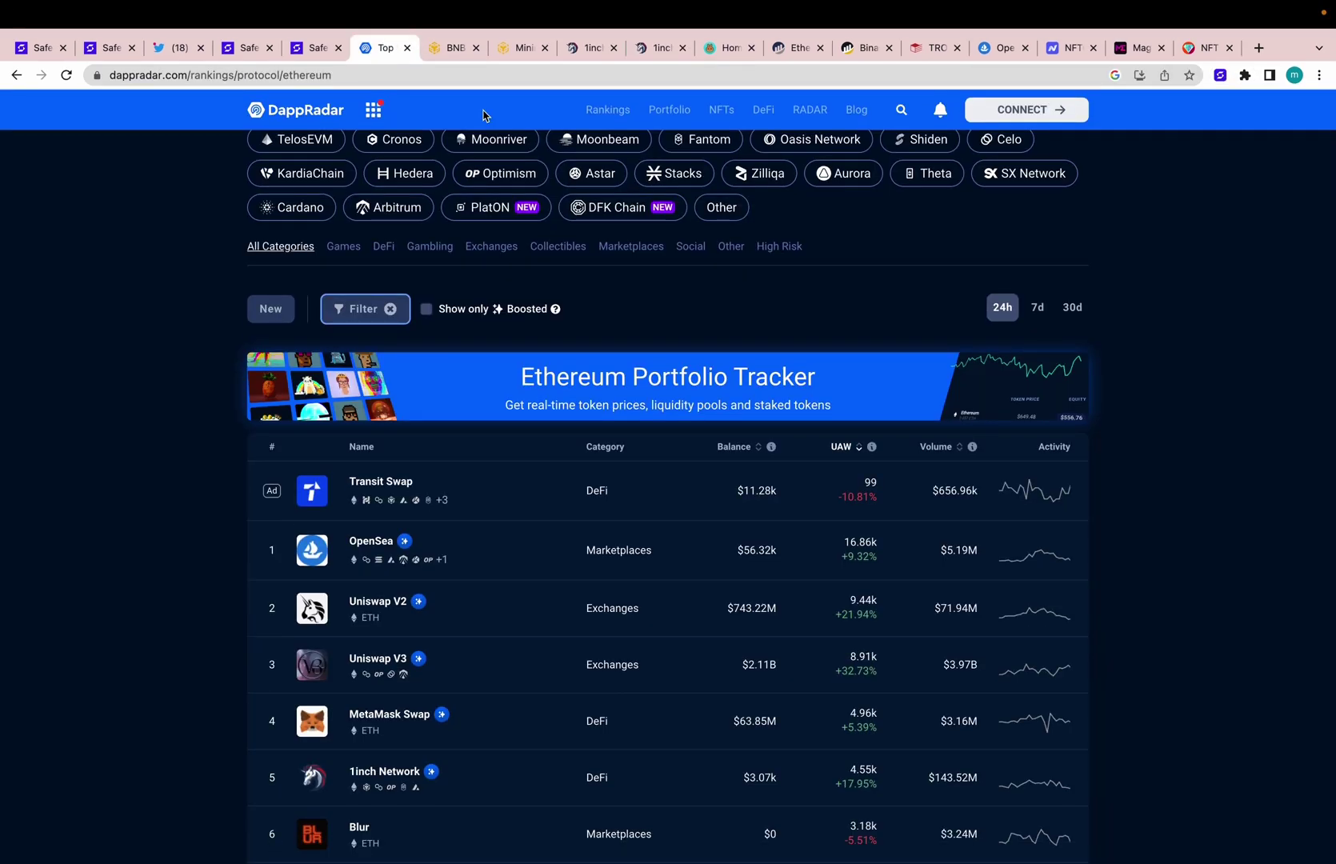
pyautogui.click(1037, 118)
pyautogui.click(691, 360)
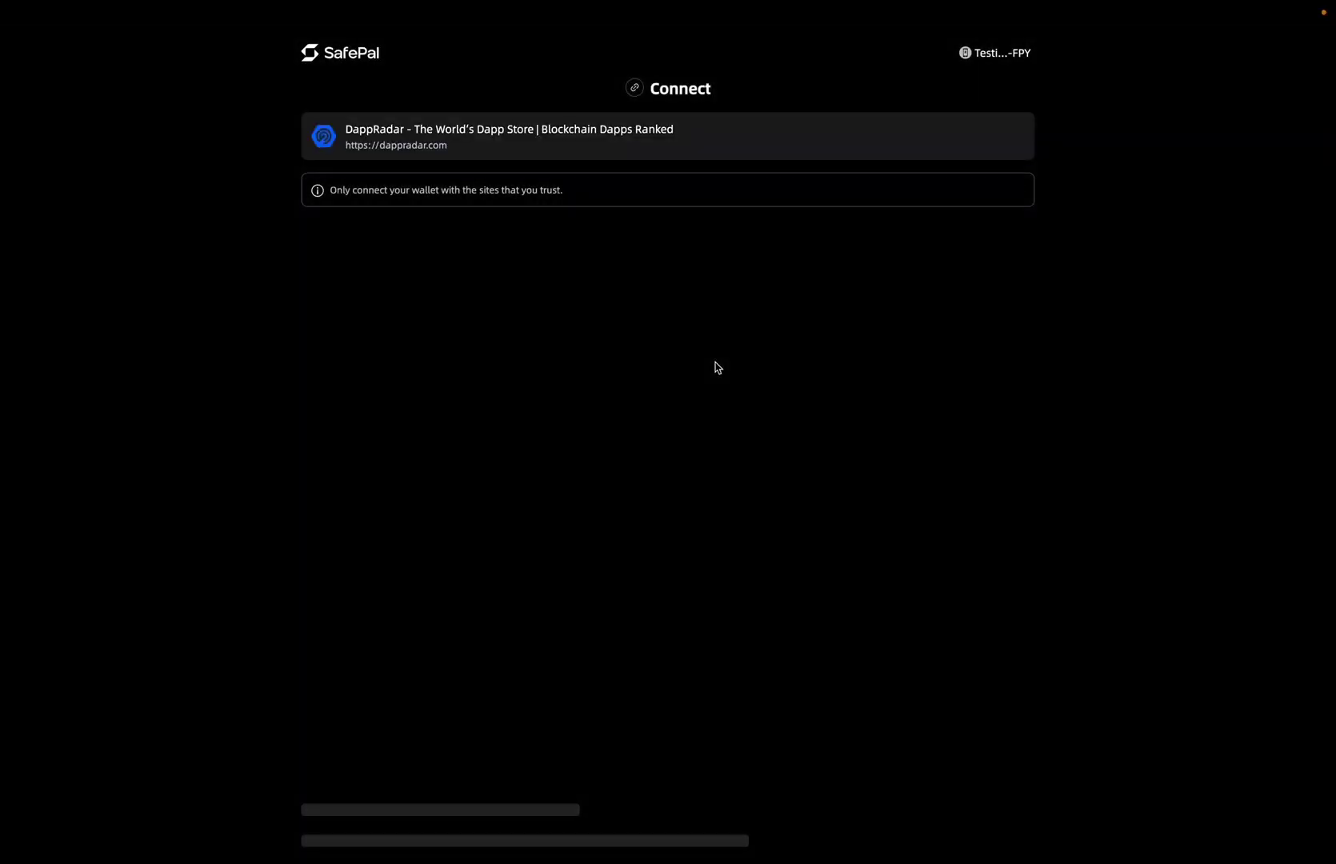
pyautogui.click(916, 837)
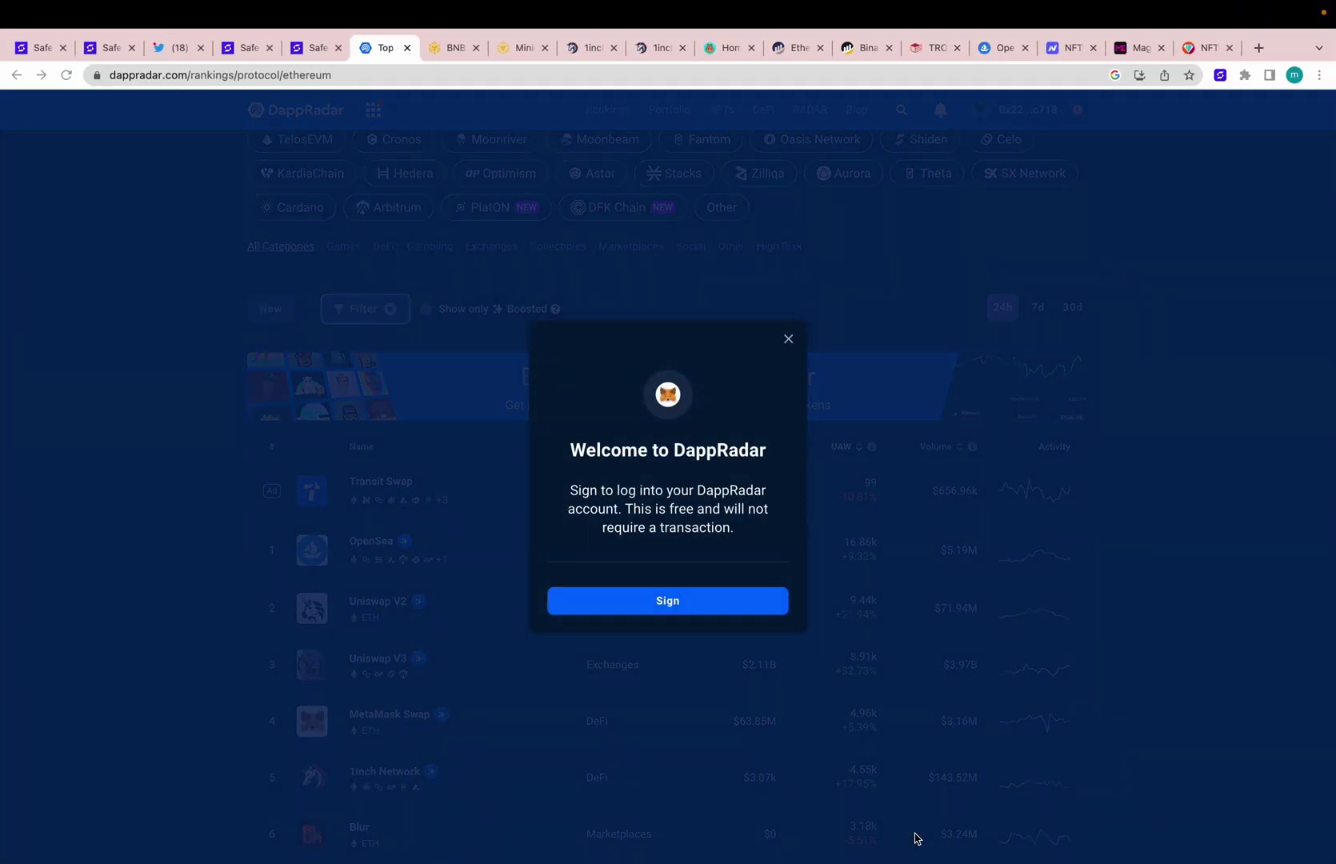
pyautogui.click(786, 347)
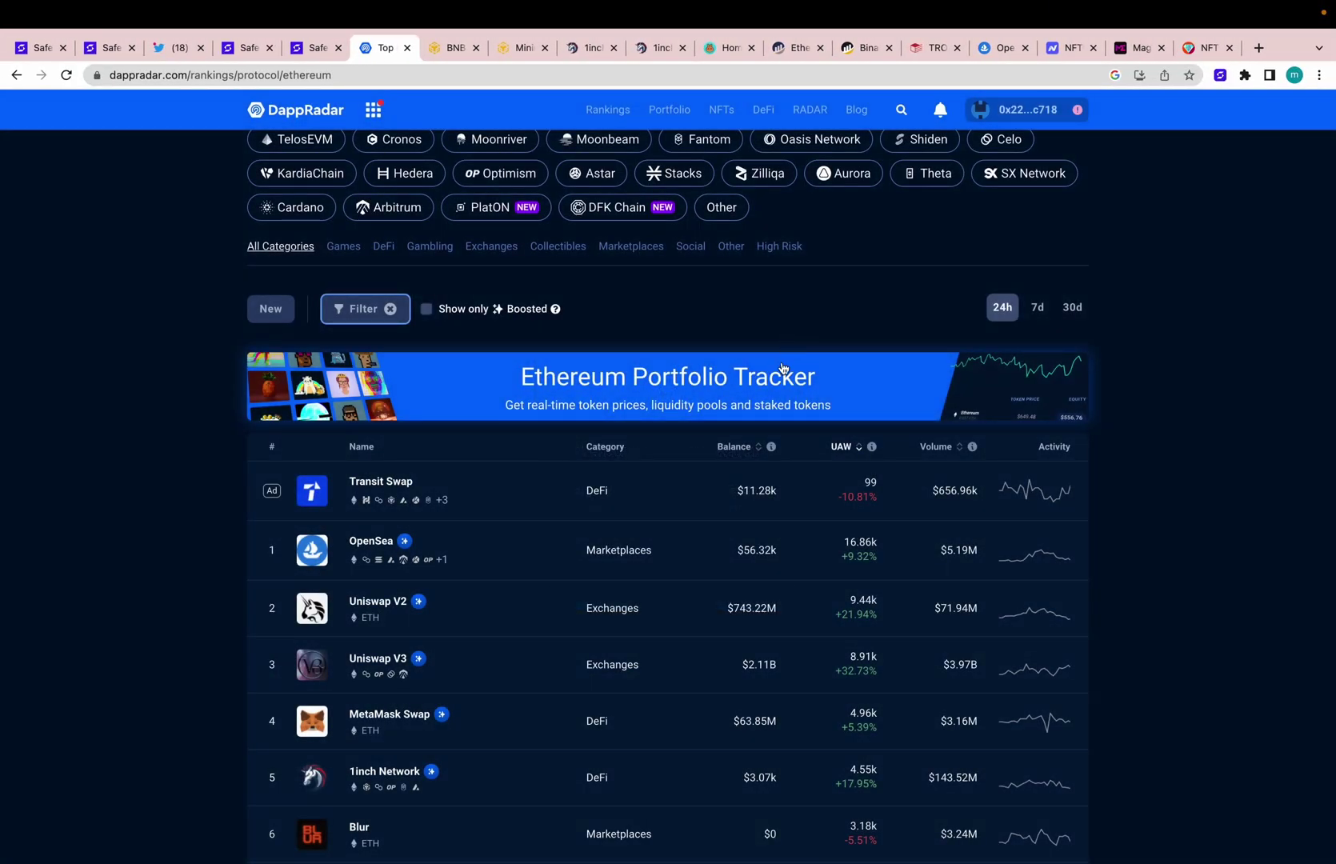
# Return to the 1inch swap page through SafePal's recent dapps.
pyautogui.click(1220, 97)
pyautogui.click(1092, 548)
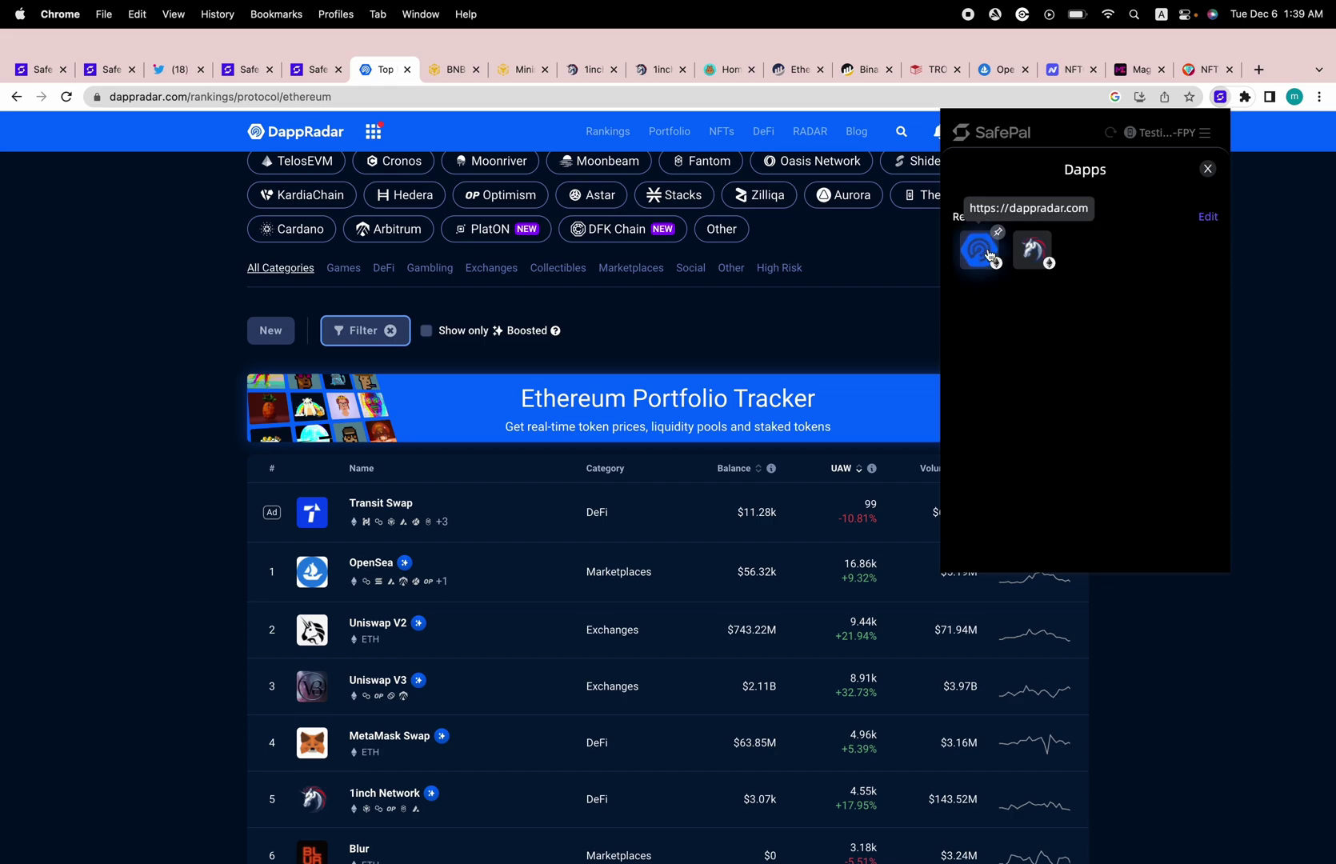
pyautogui.click(644, 70)
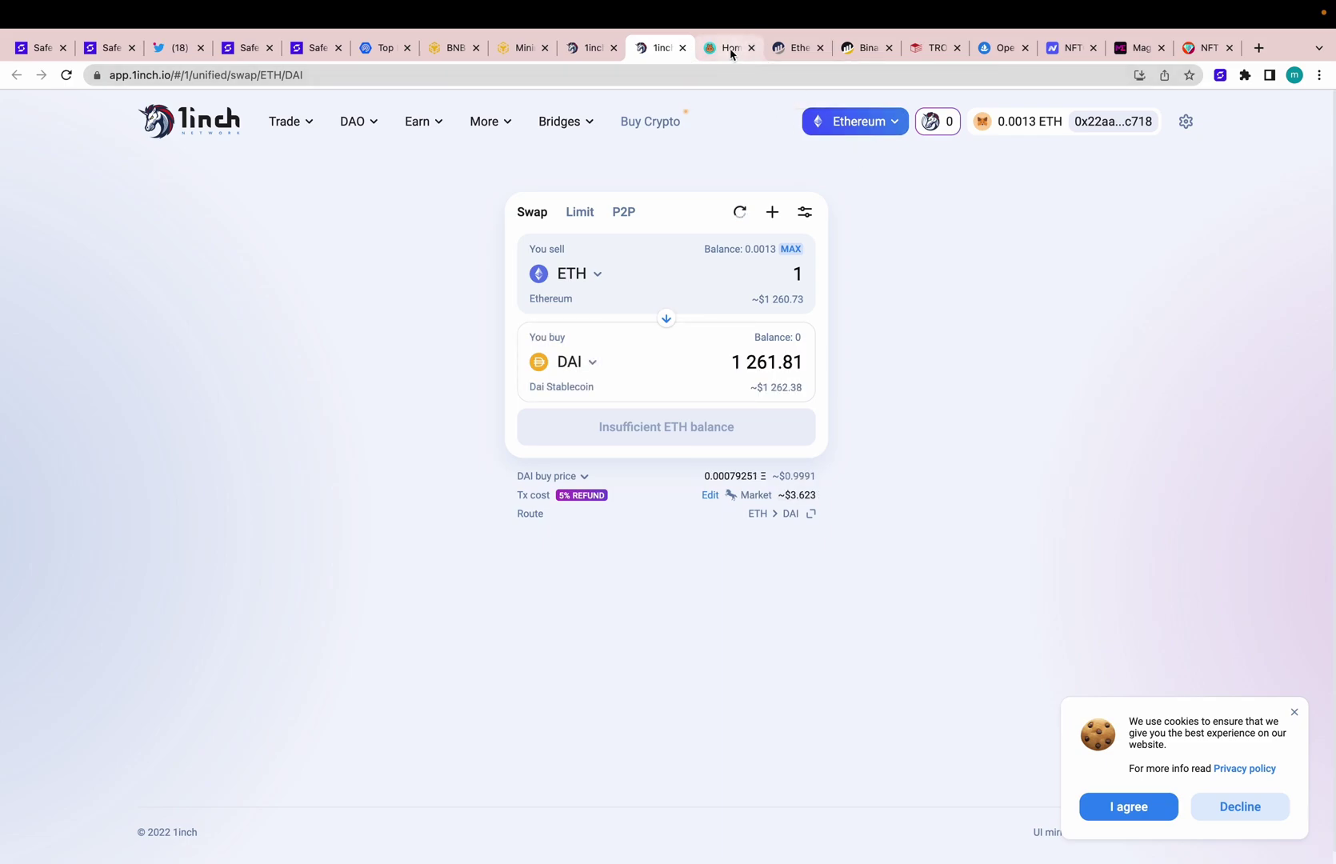
# On the PancakeSwap tab, connect the SafePal wallet and approve the request.
pyautogui.click(731, 51)
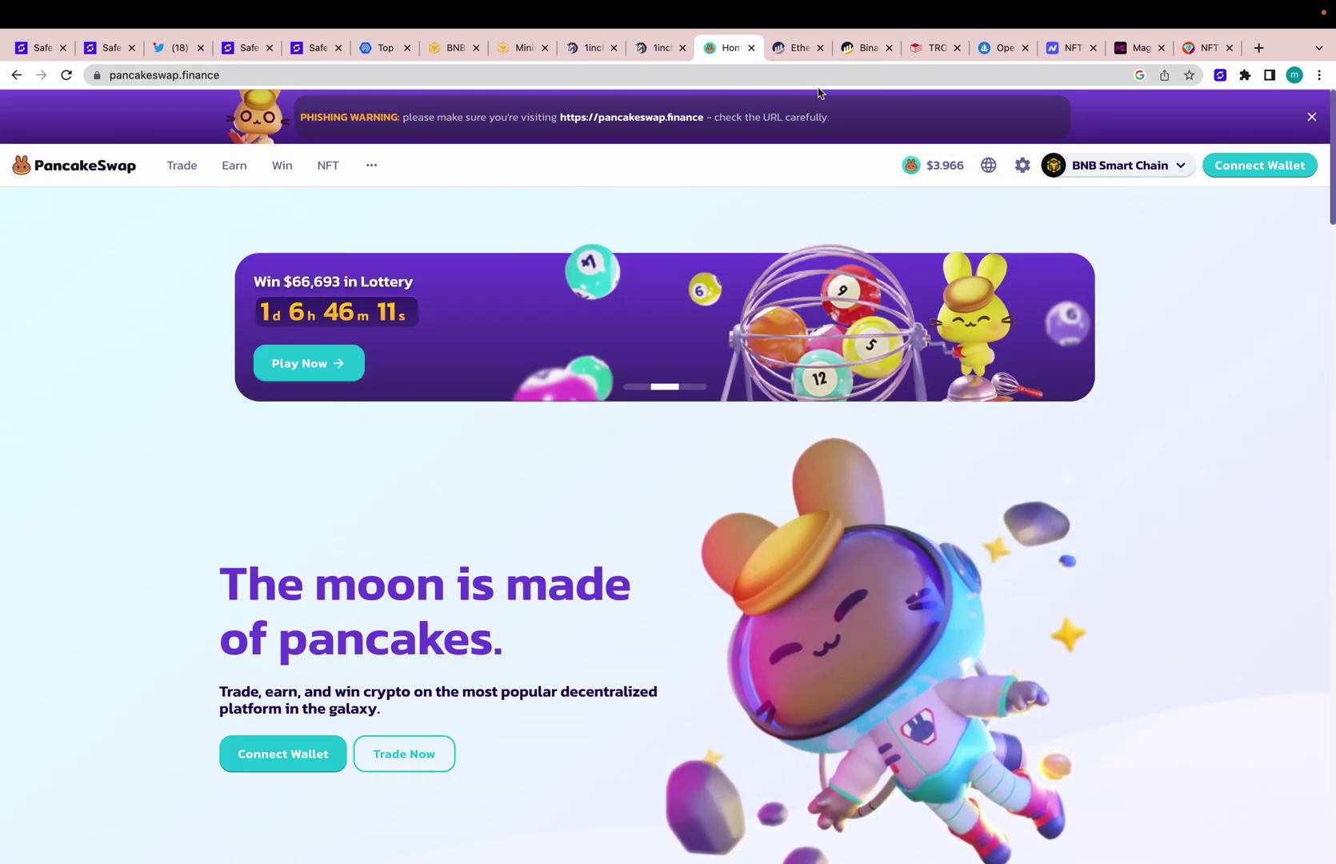
pyautogui.moveTo(1114, 164)
pyautogui.click(1252, 168)
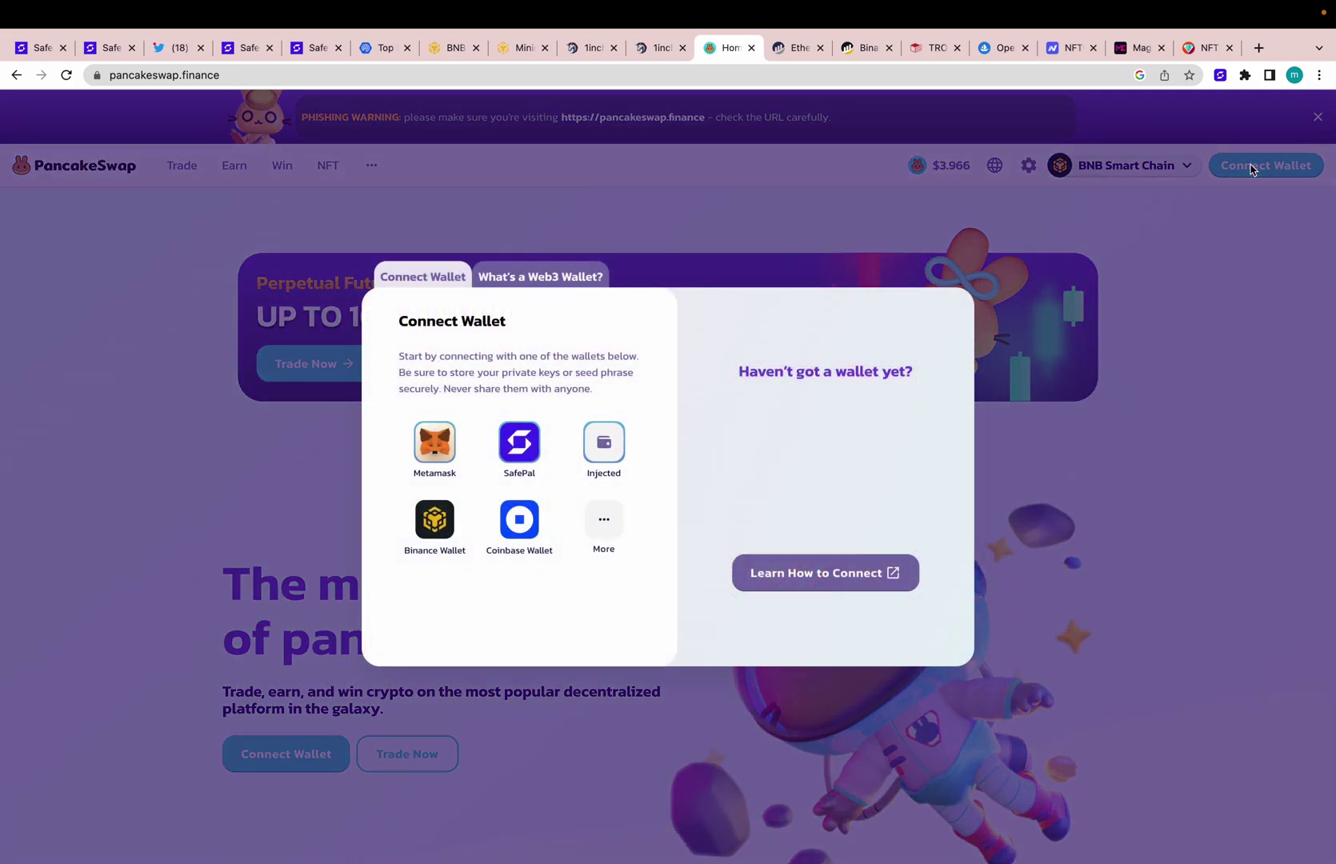
pyautogui.click(519, 446)
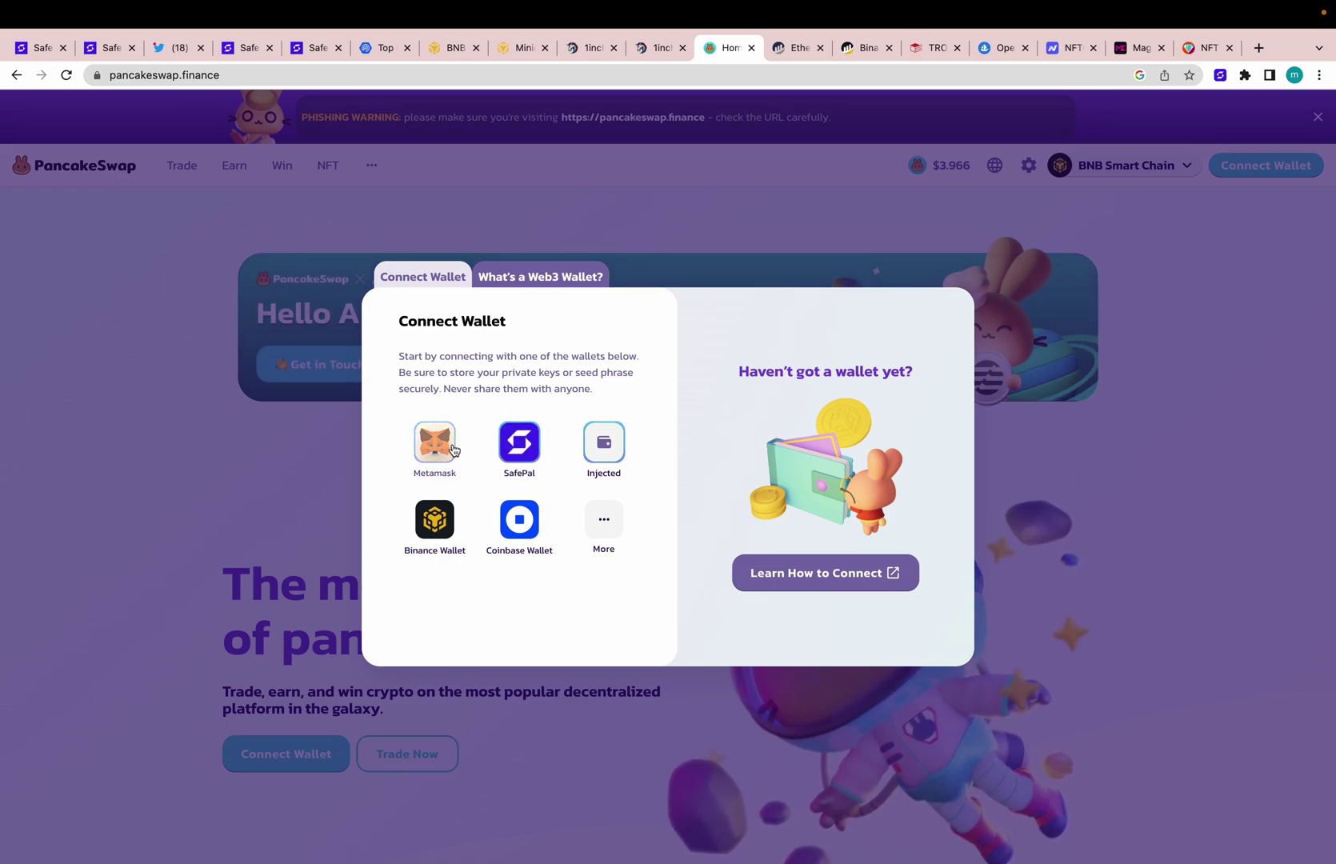
pyautogui.click(519, 447)
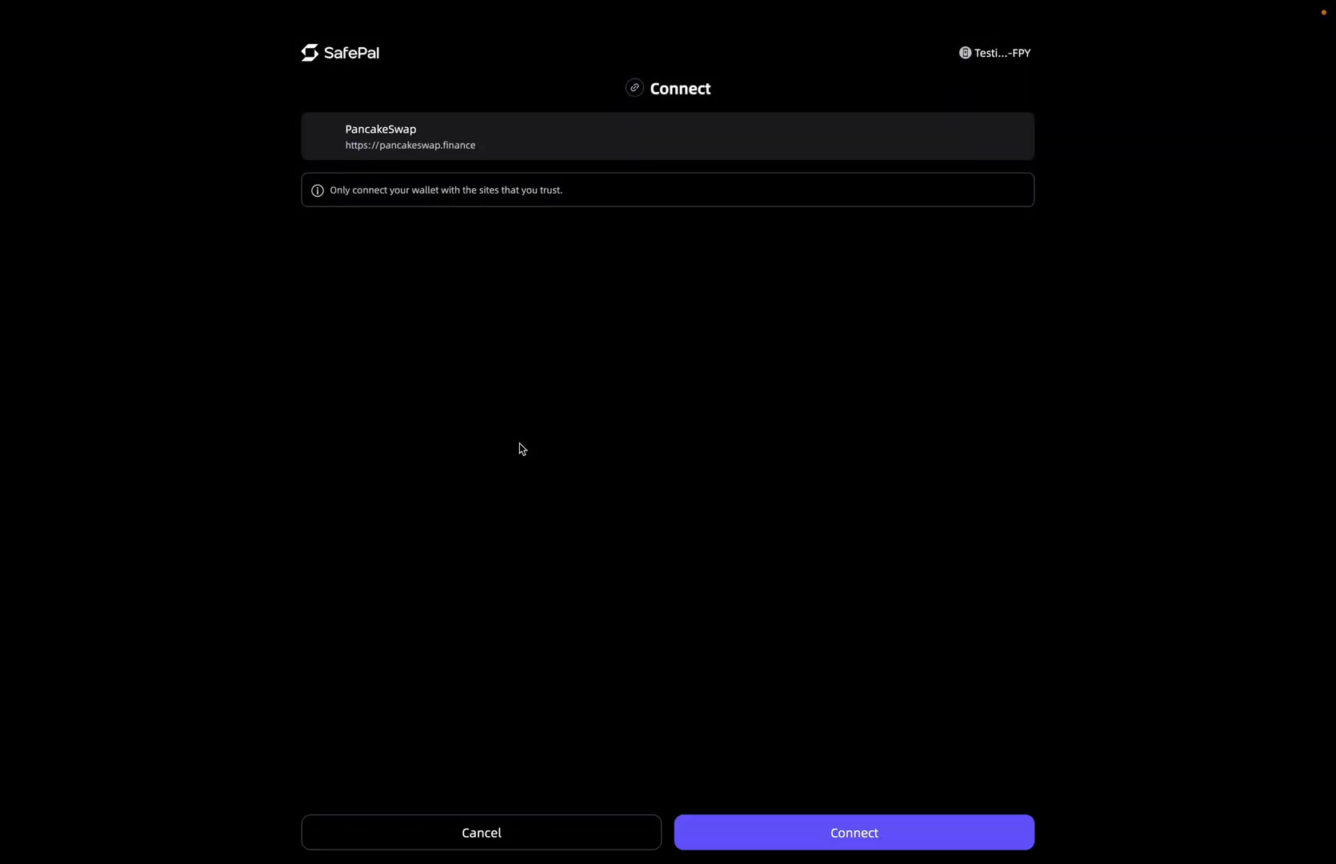
pyautogui.click(897, 823)
# Delete DappRadar from SafePal's recent dapps, then go back to the 1inch swap tab.
pyautogui.click(1220, 77)
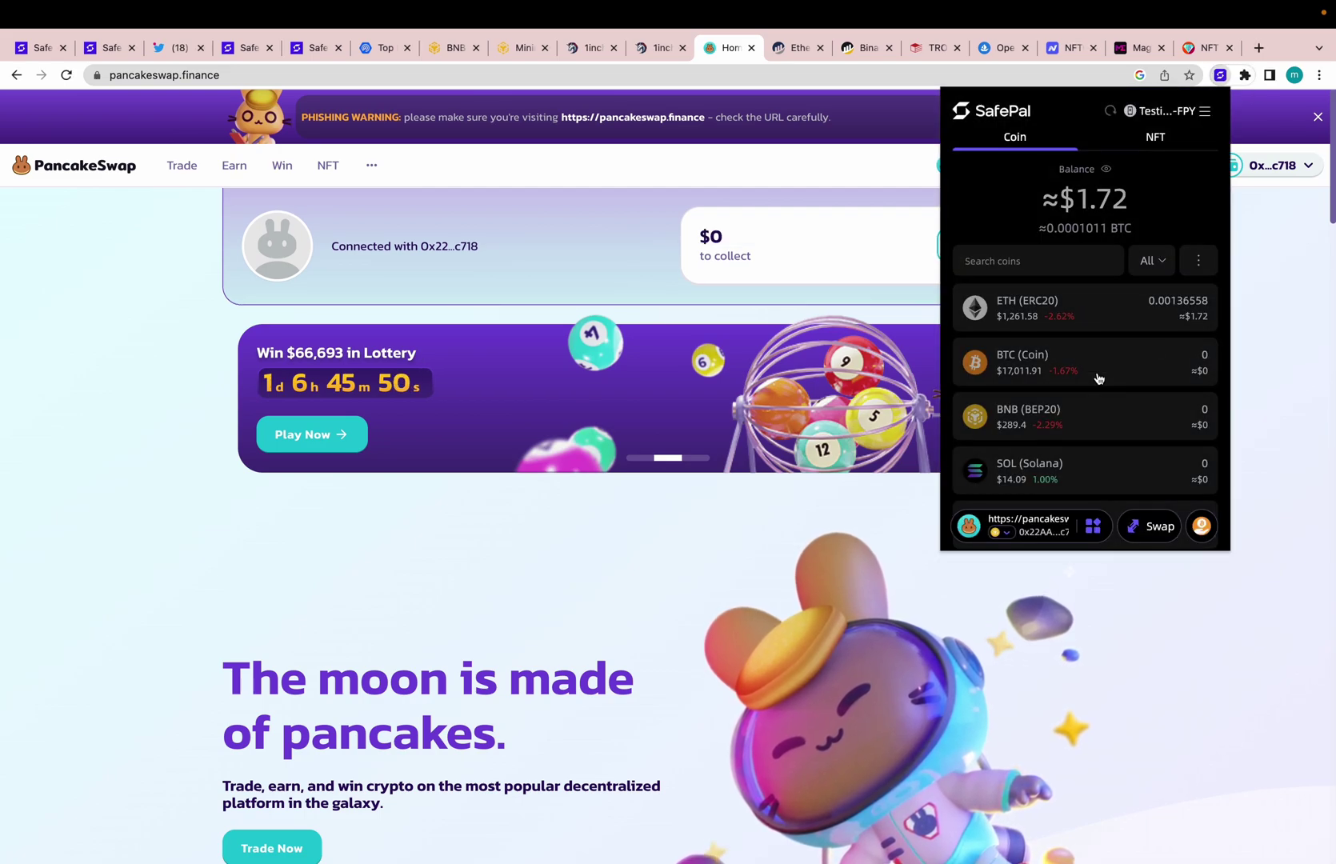
pyautogui.click(1052, 528)
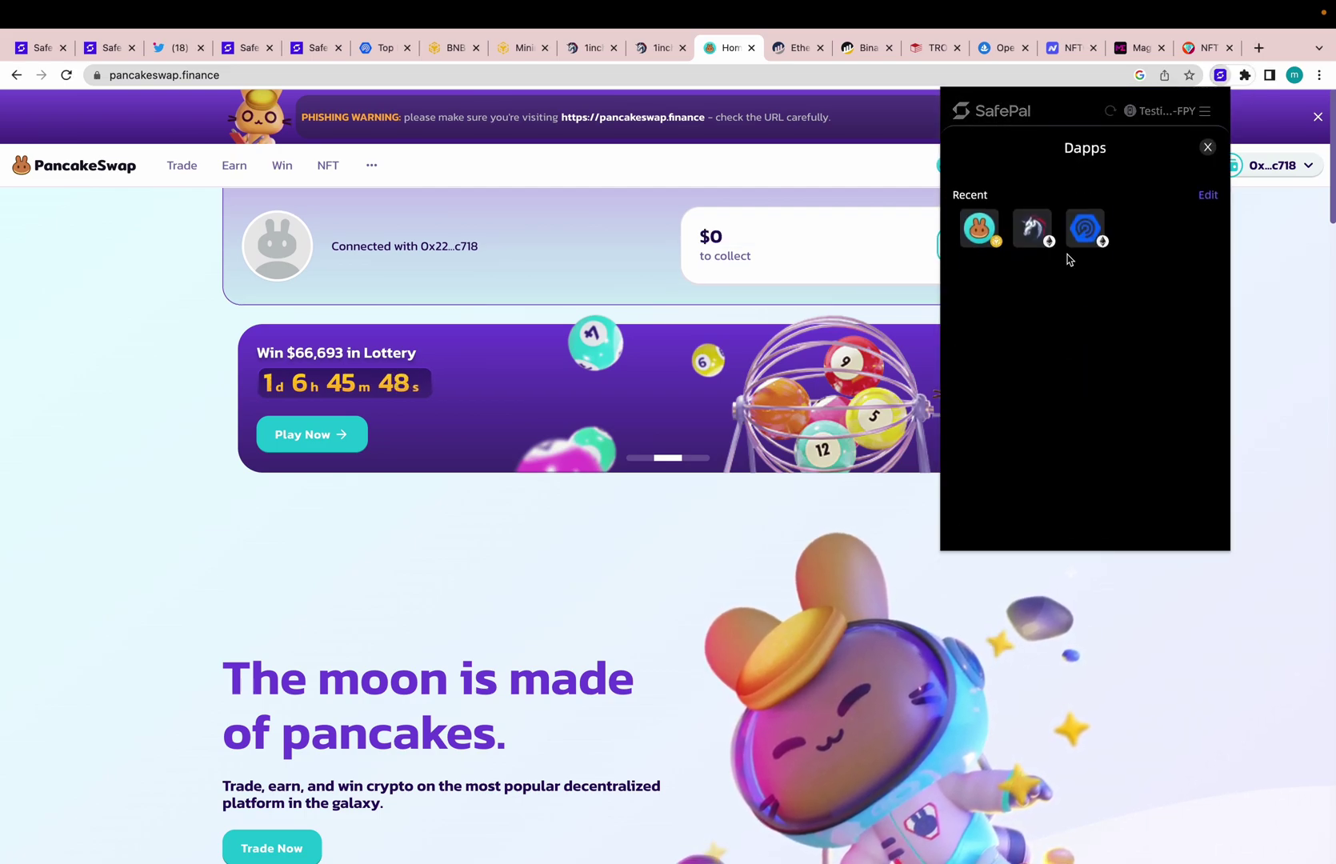
pyautogui.click(1206, 195)
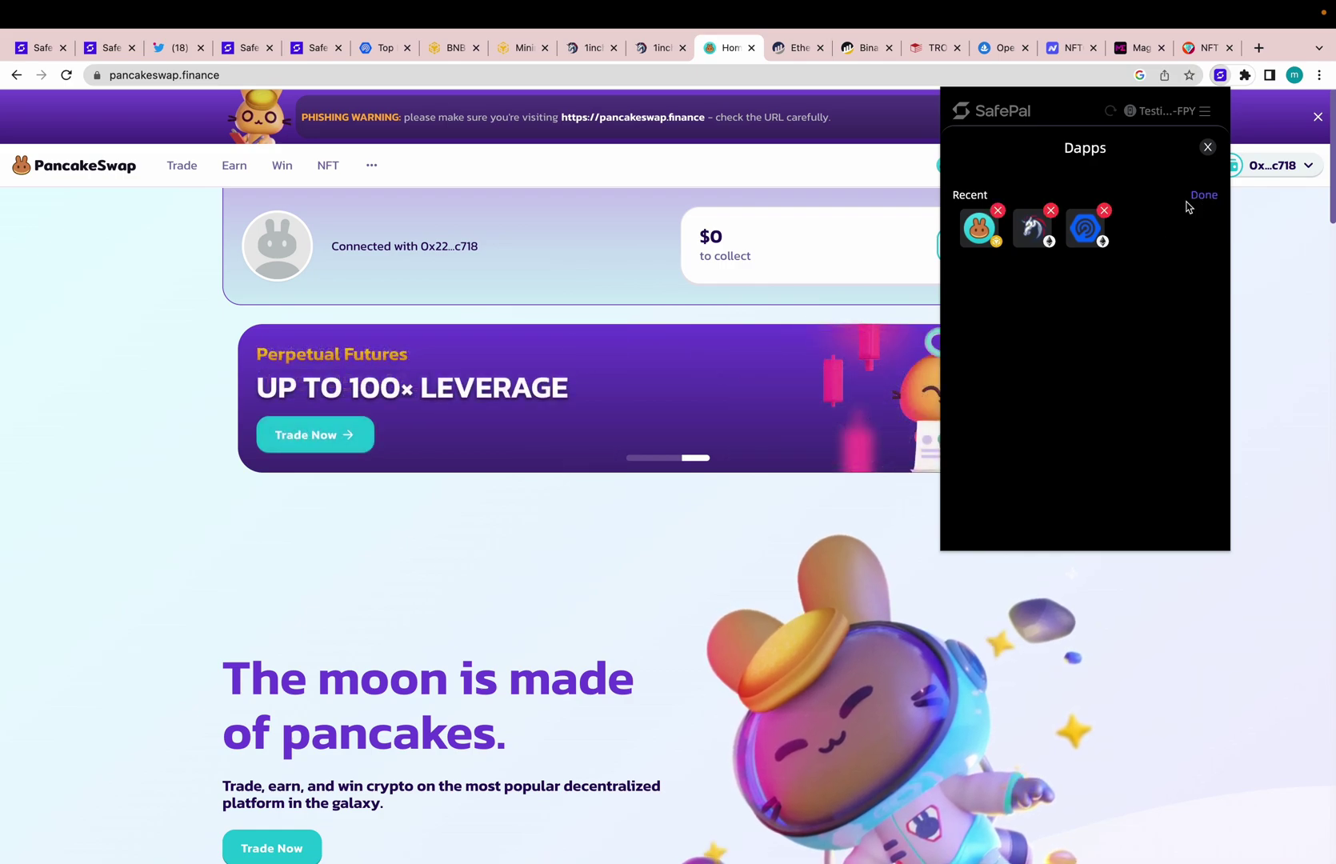
pyautogui.click(1105, 211)
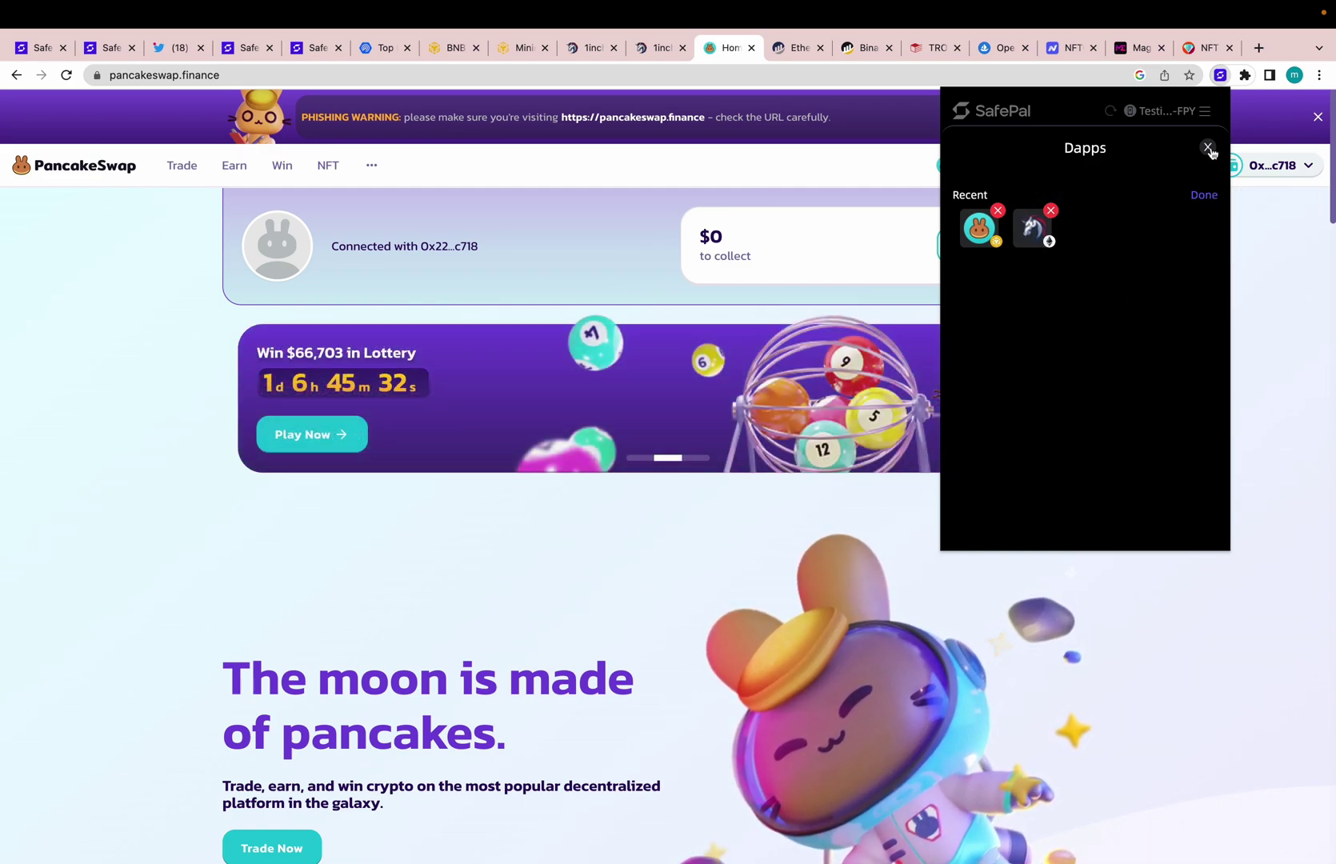
pyautogui.click(1203, 195)
pyautogui.click(1207, 148)
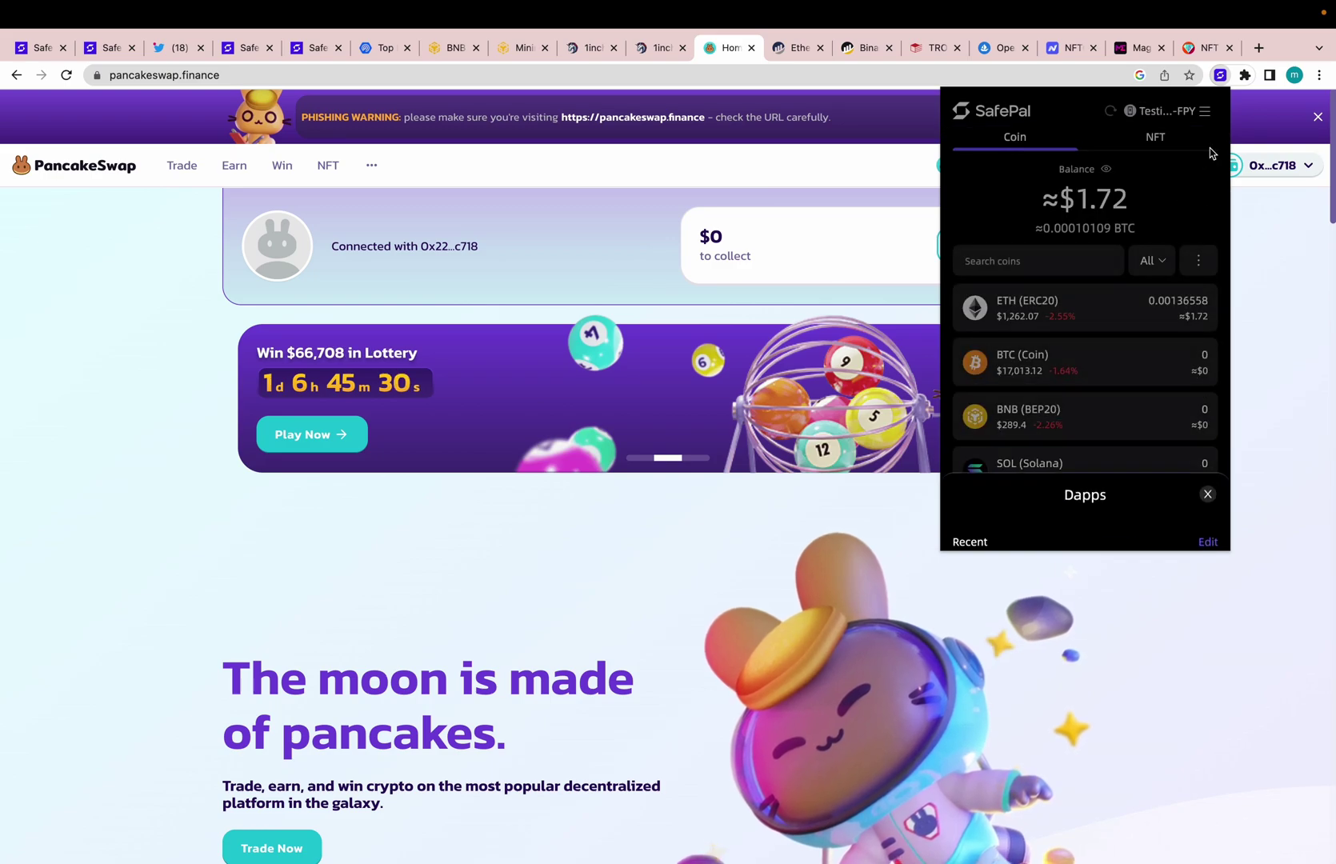
pyautogui.click(884, 185)
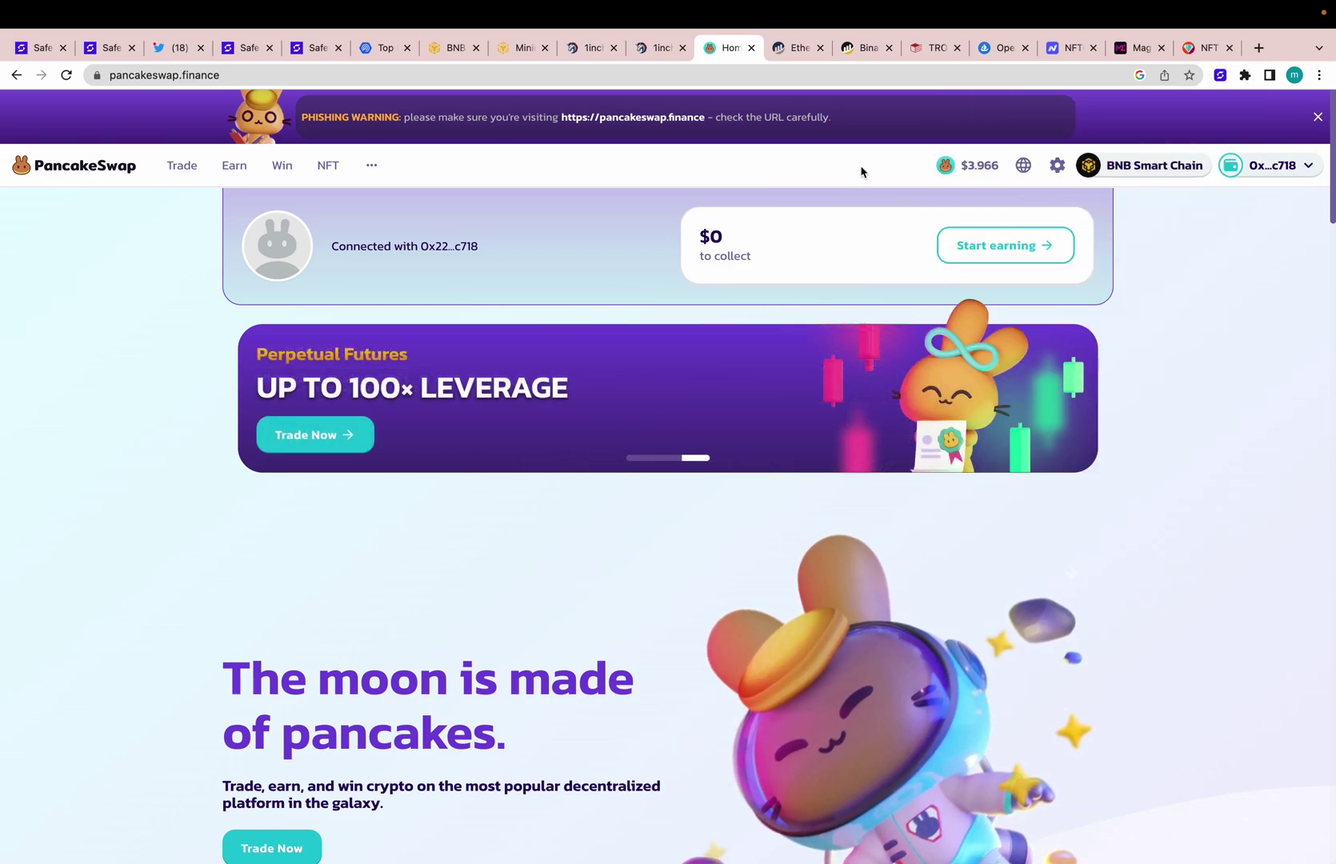
pyautogui.scroll(-3, 623, 252)
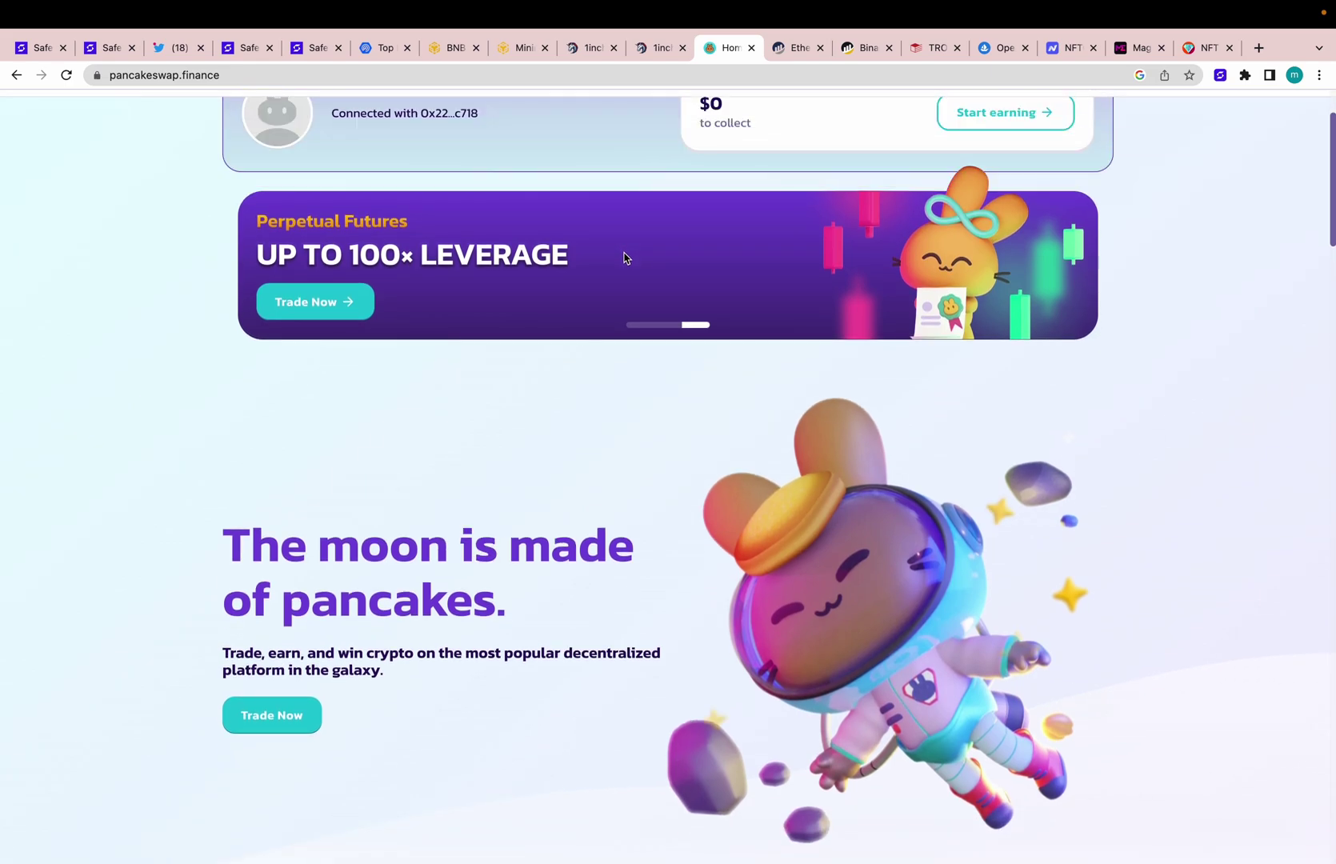
pyautogui.hotkey('ctrl', 'shift', 'Tab')
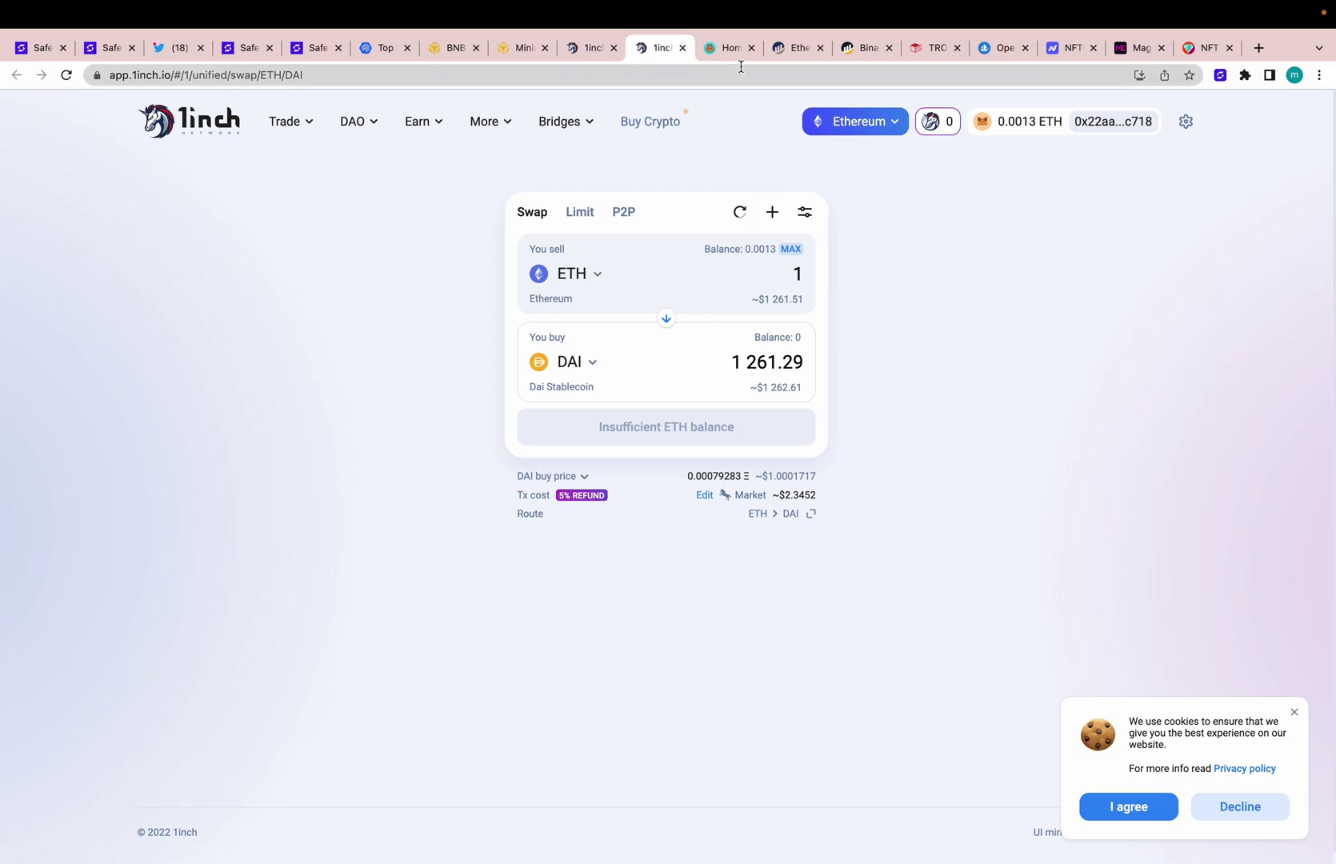
# Bring up the Etherscan tab with ETH price, gas and latest blocks.
pyautogui.click(796, 50)
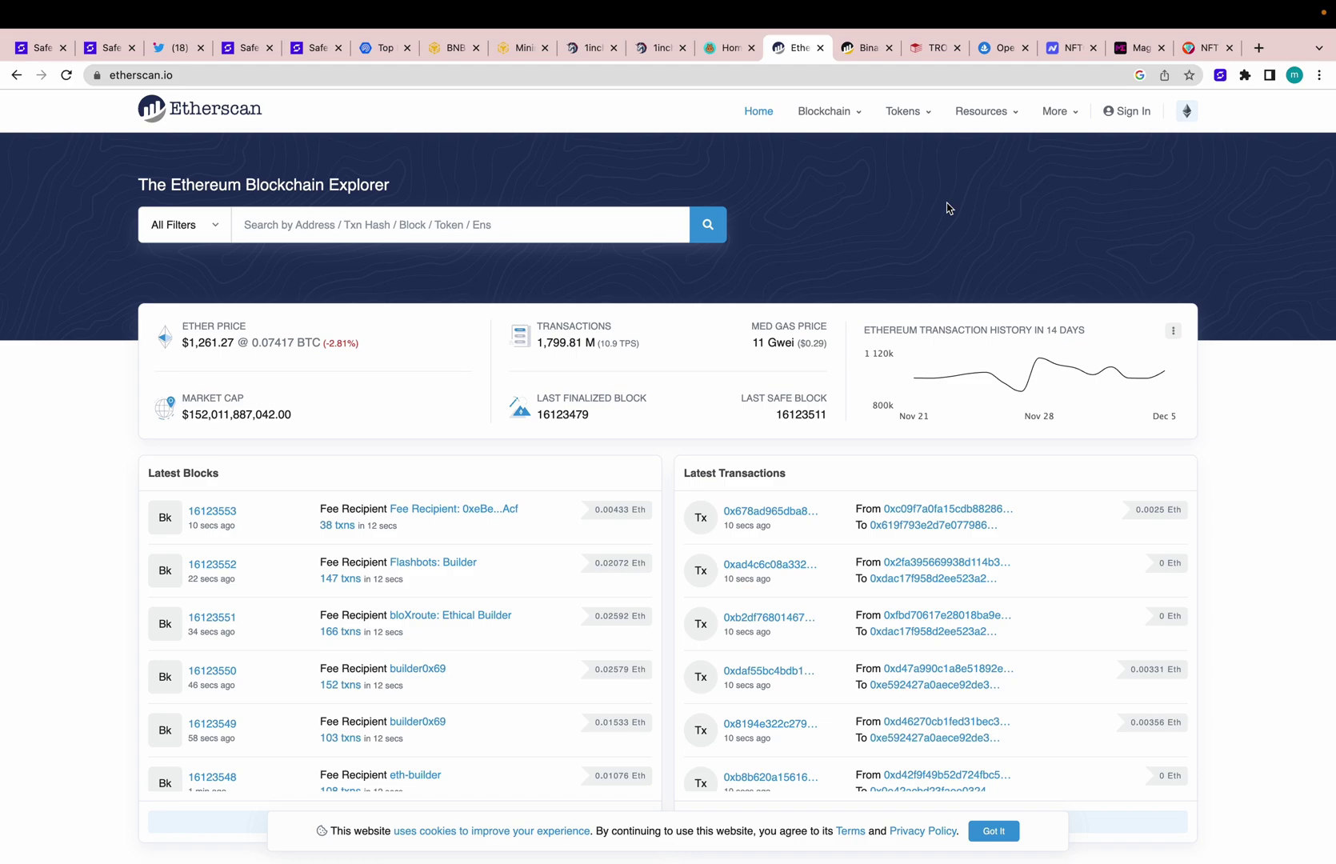
# Open the newest Etherscan transaction's details, then go to the BscScan tab.
pyautogui.scroll(-3, 844, 189)
pyautogui.scroll(-2, 844, 189)
pyautogui.scroll(4, 844, 188)
pyautogui.scroll(1, 842, 190)
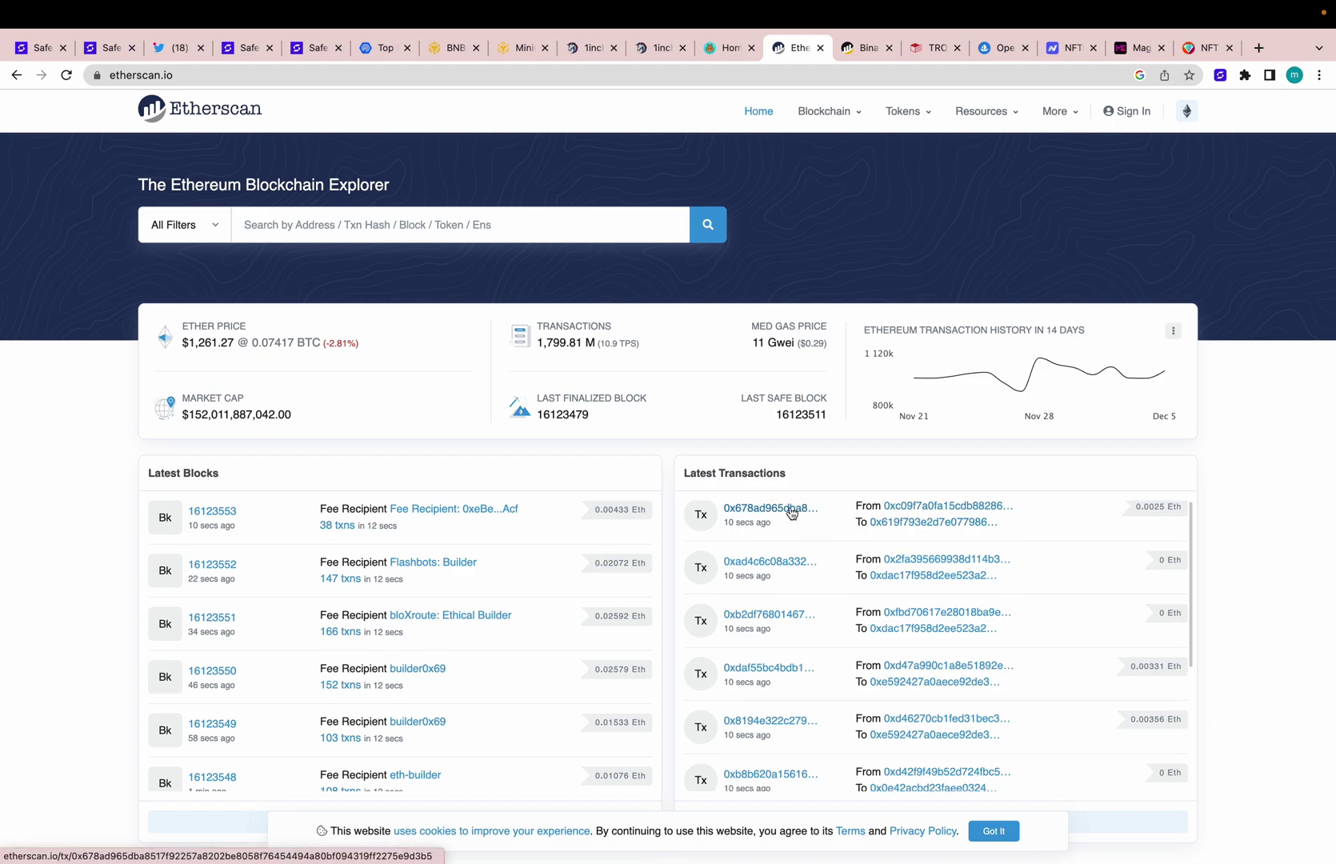
pyautogui.click(790, 511)
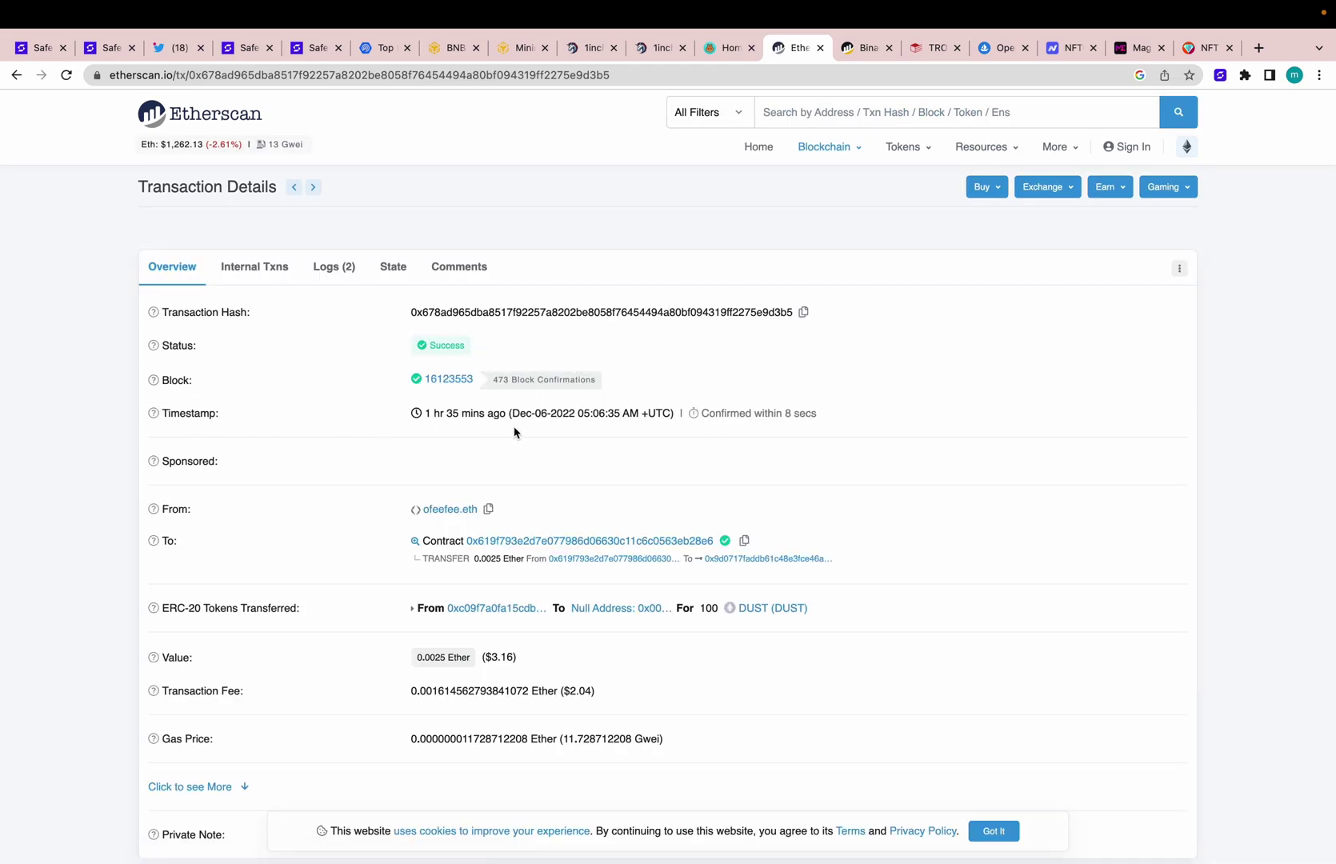
pyautogui.scroll(-1, 515, 520)
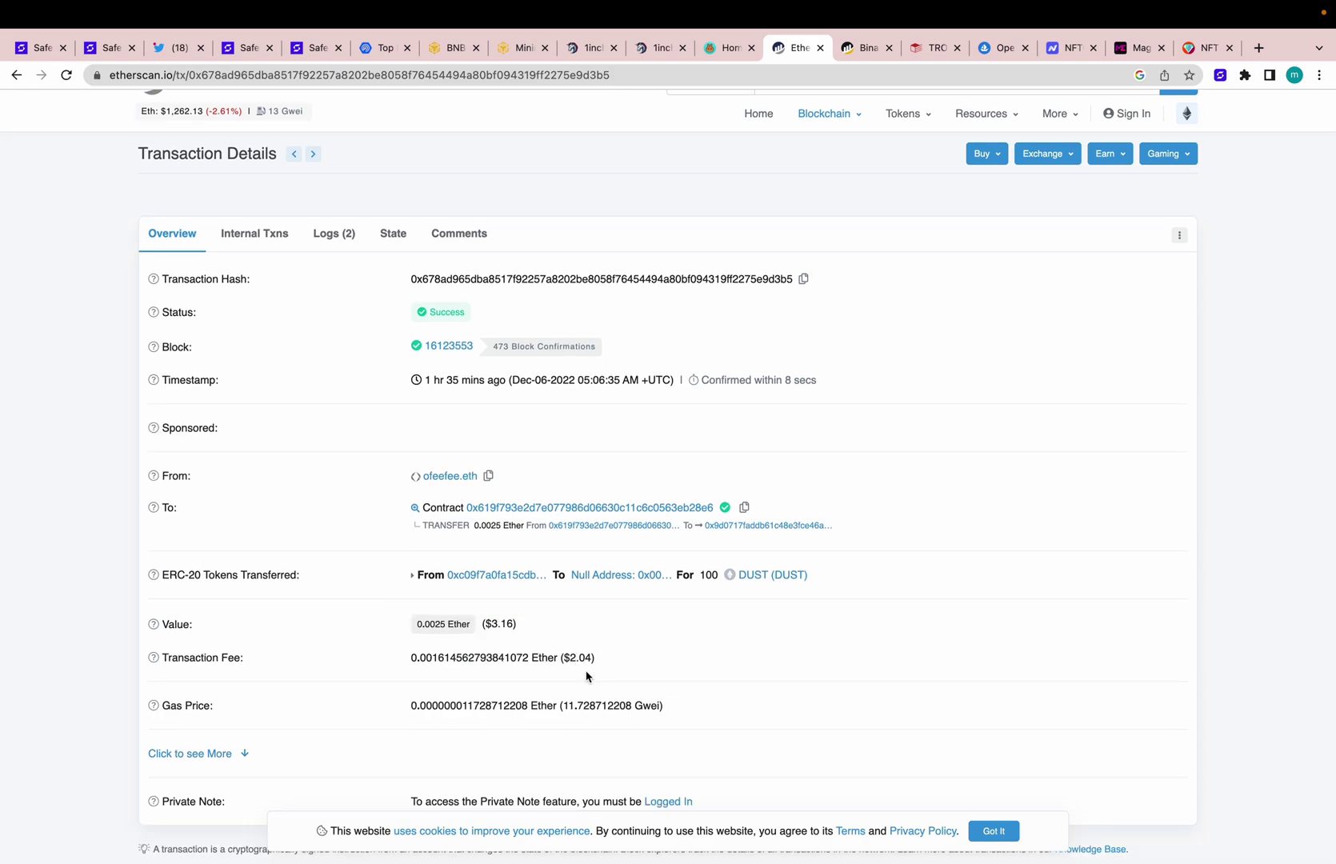
pyautogui.scroll(-2, 591, 673)
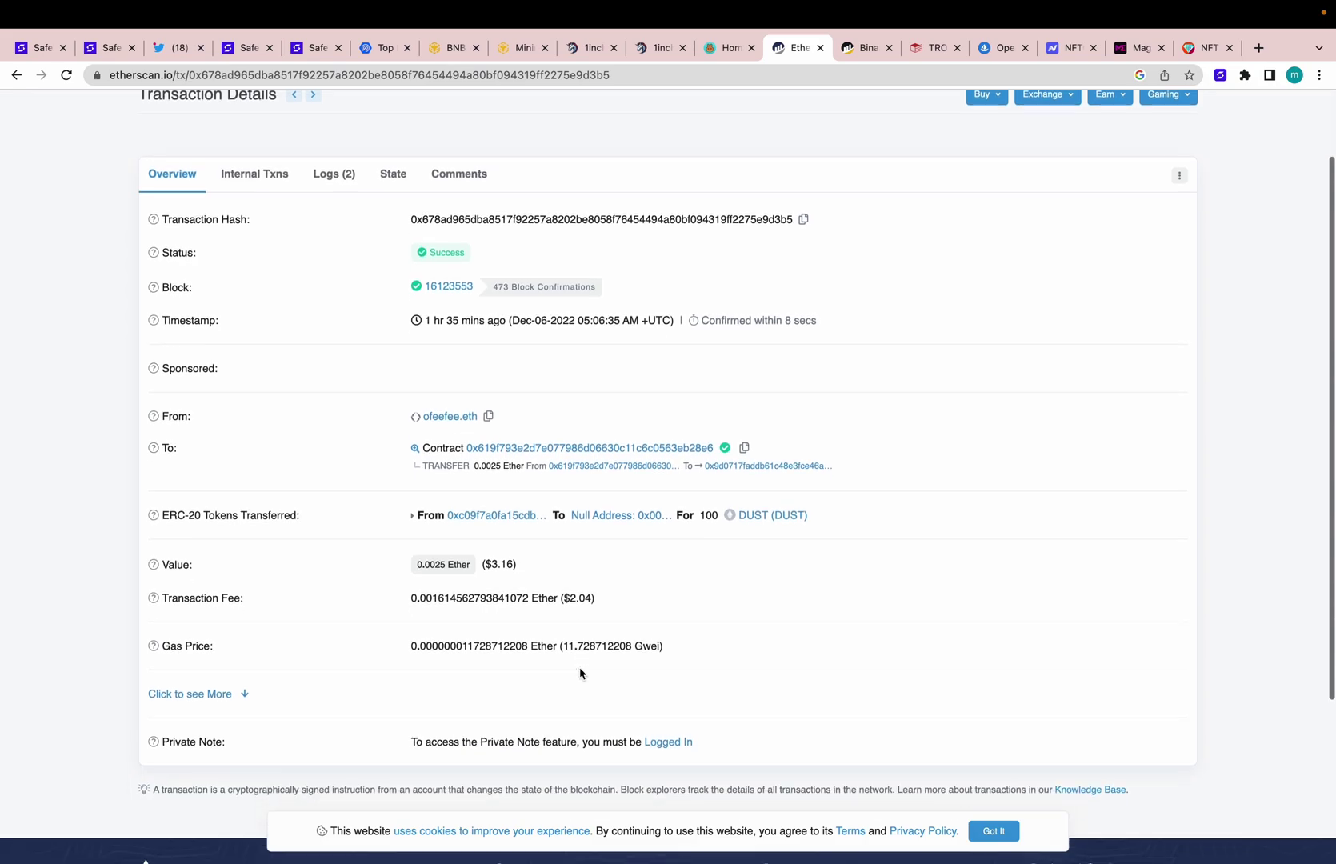
pyautogui.click(862, 48)
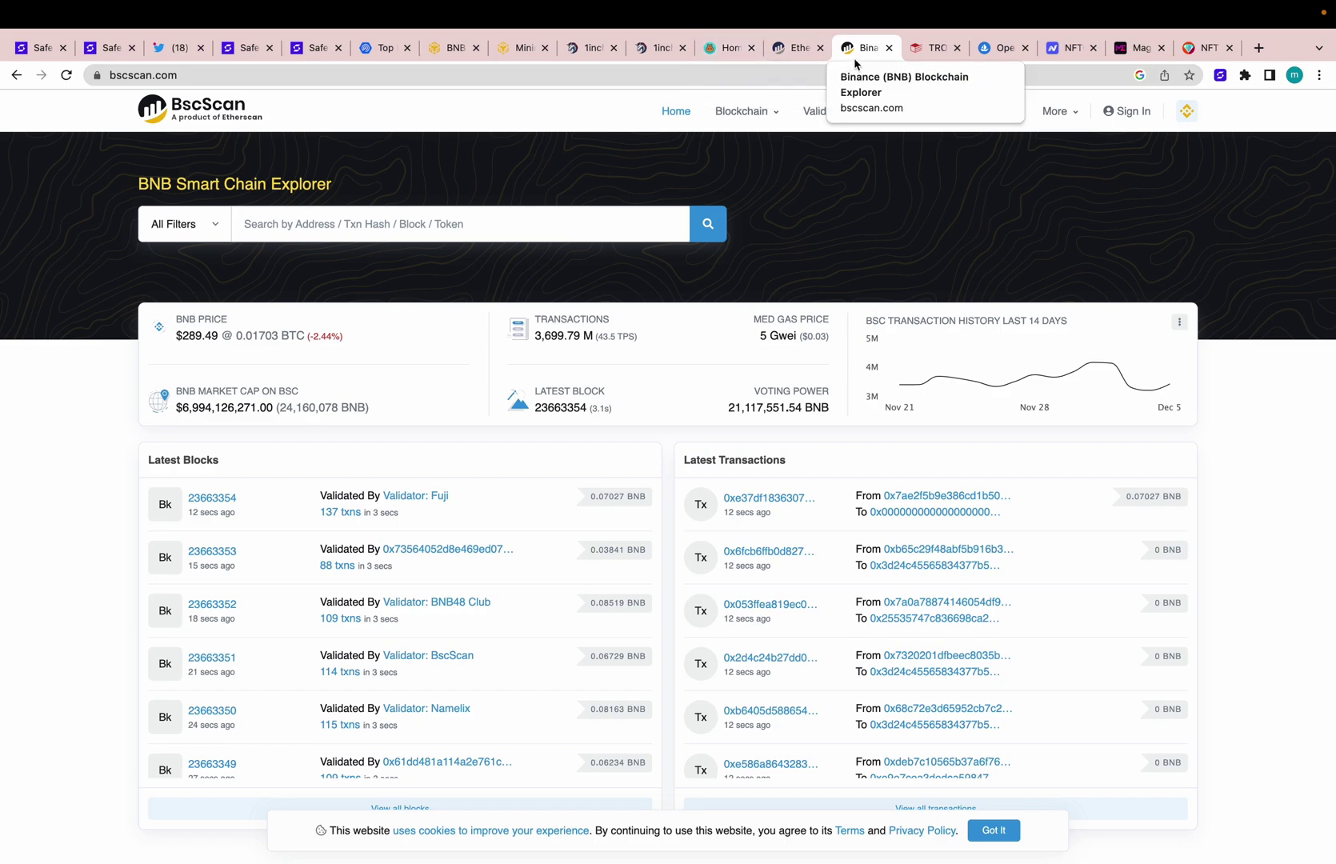
# Go to the Tronscan tab, answer SafePal's connection prompt, and reload the dashboard twice.
pyautogui.click(919, 48)
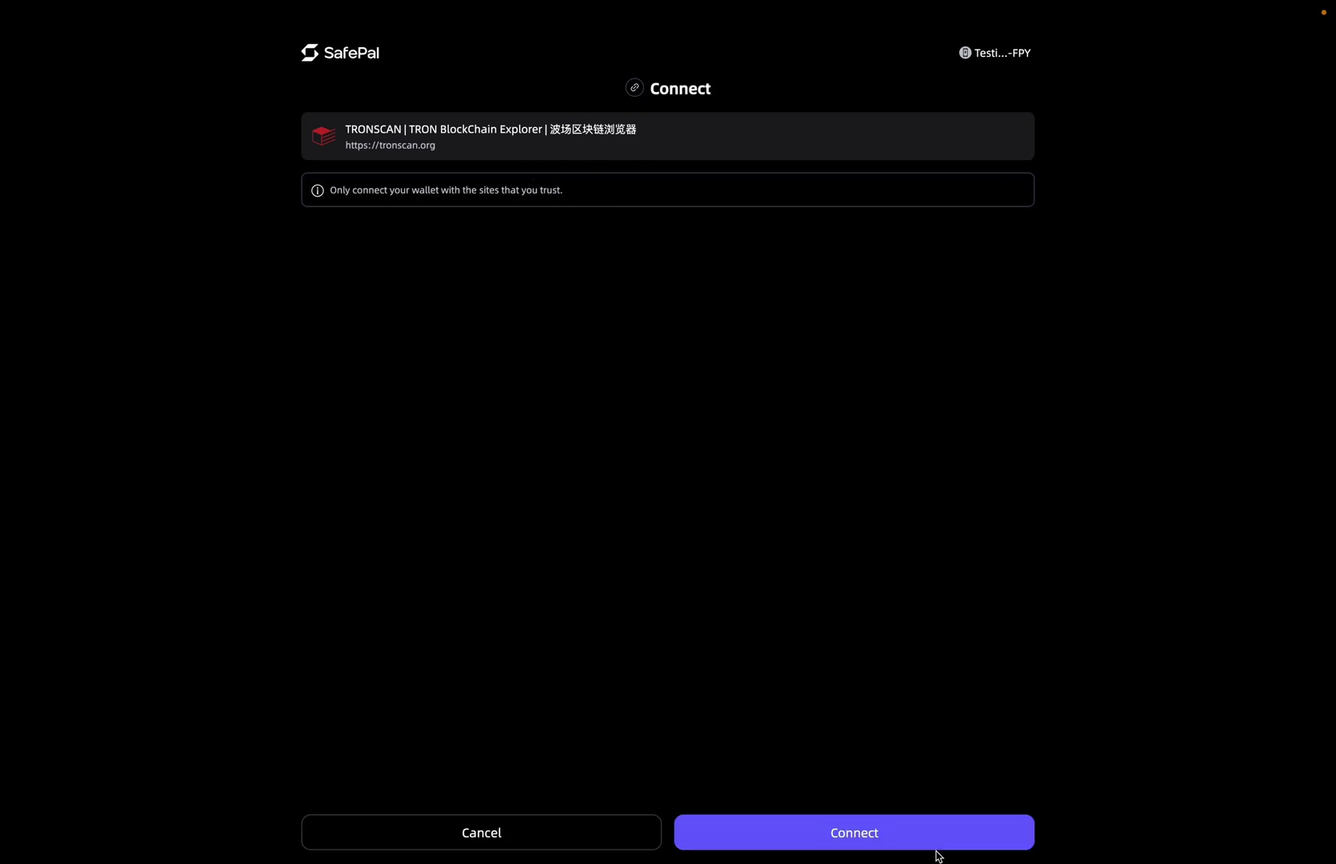
pyautogui.click(883, 839)
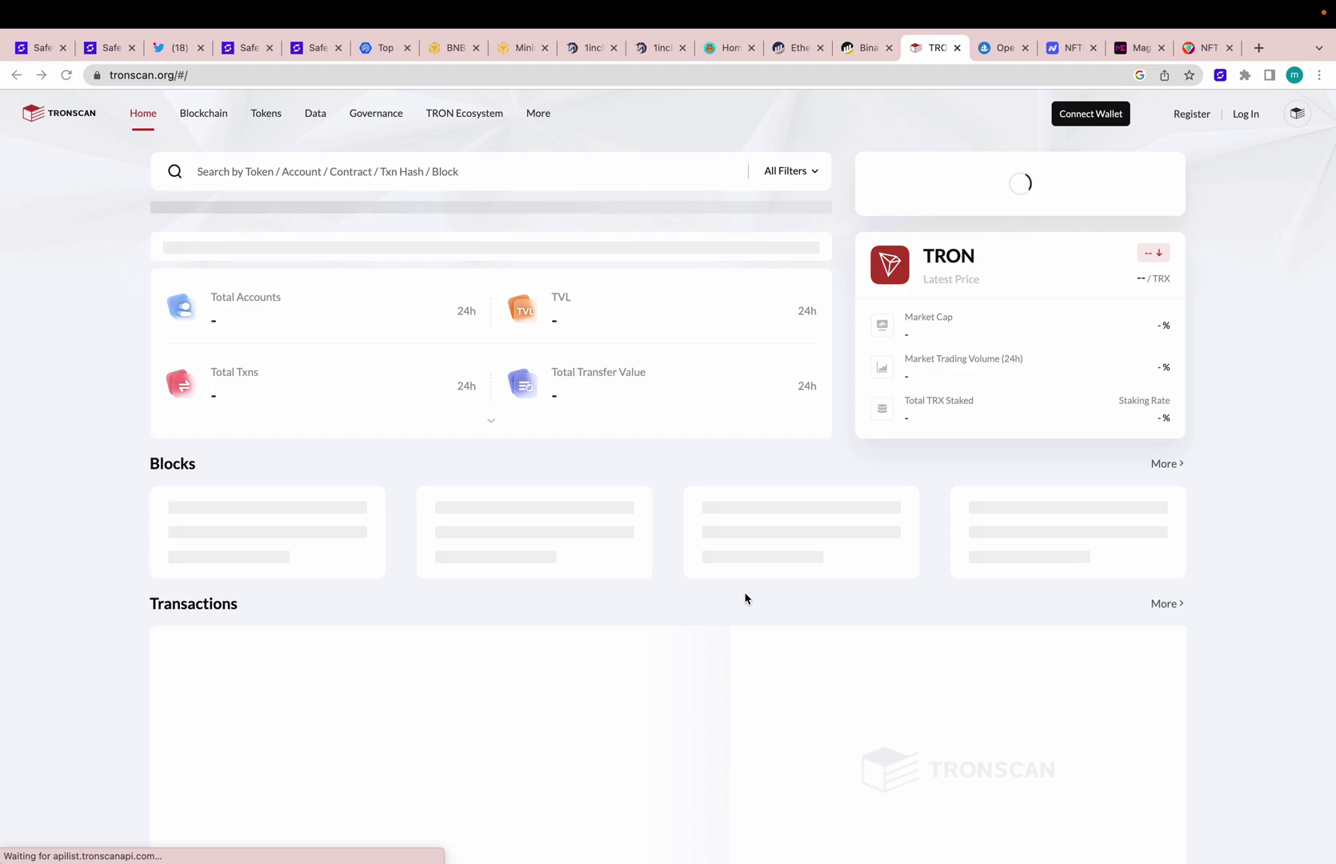
pyautogui.scroll(-1, 720, 572)
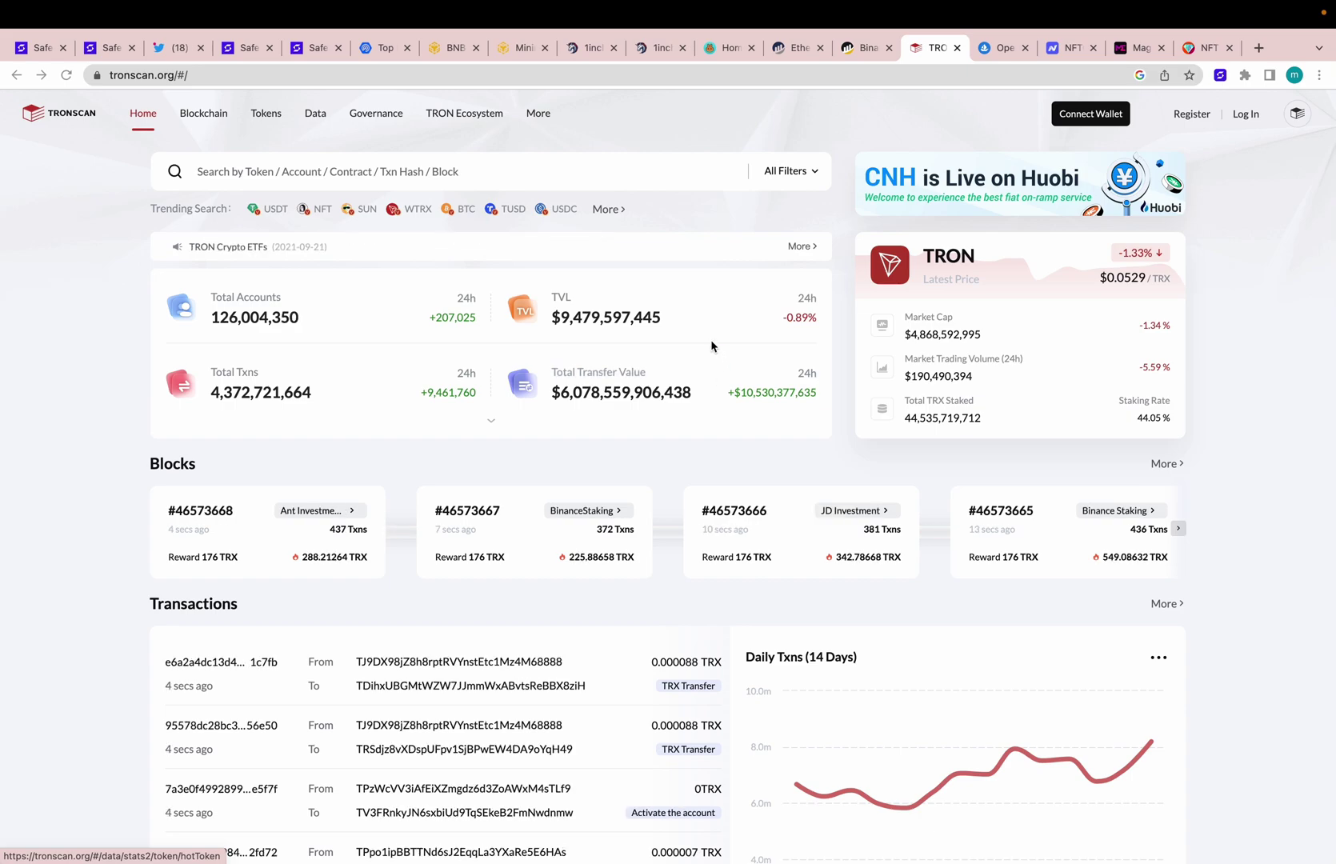
pyautogui.press('super+r')
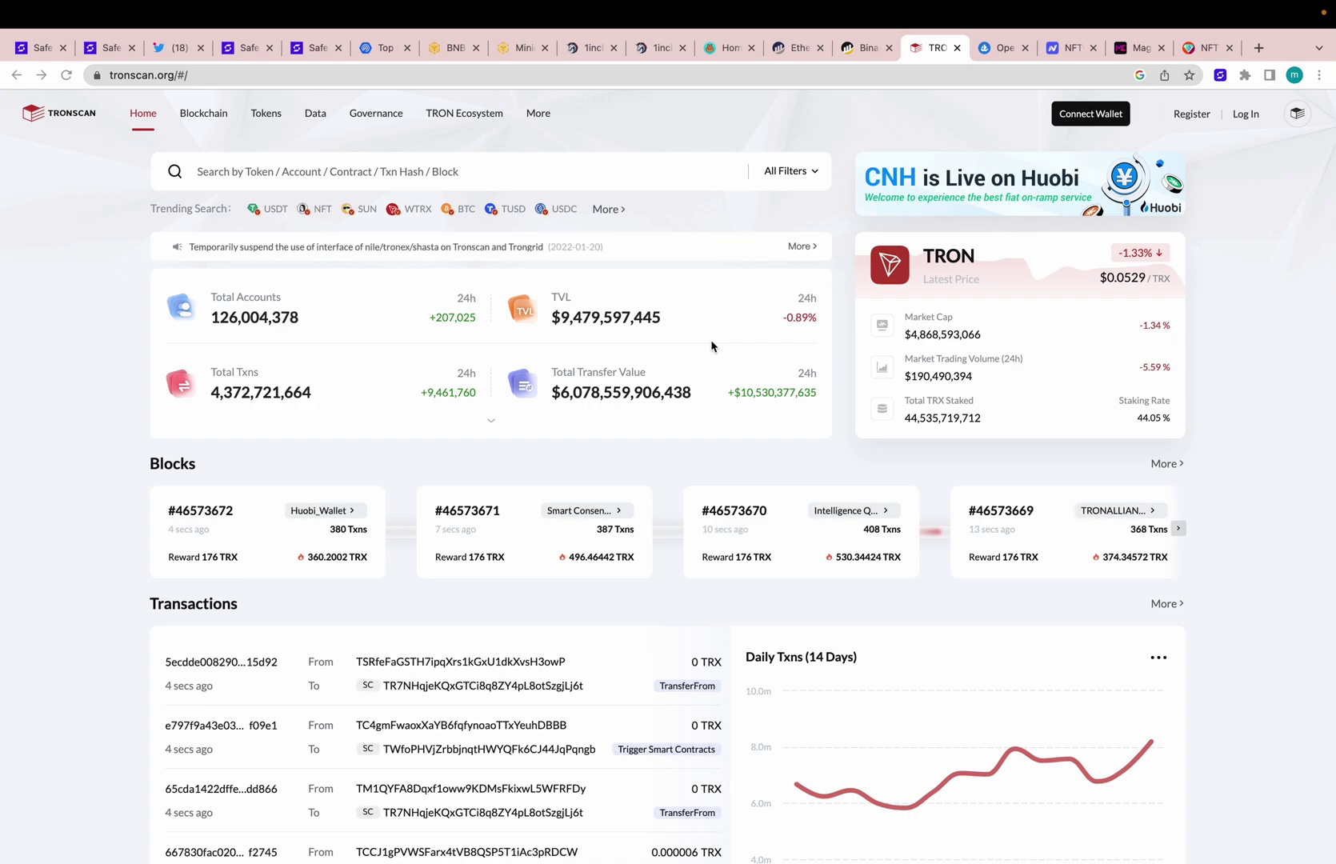
pyautogui.press('super+r')
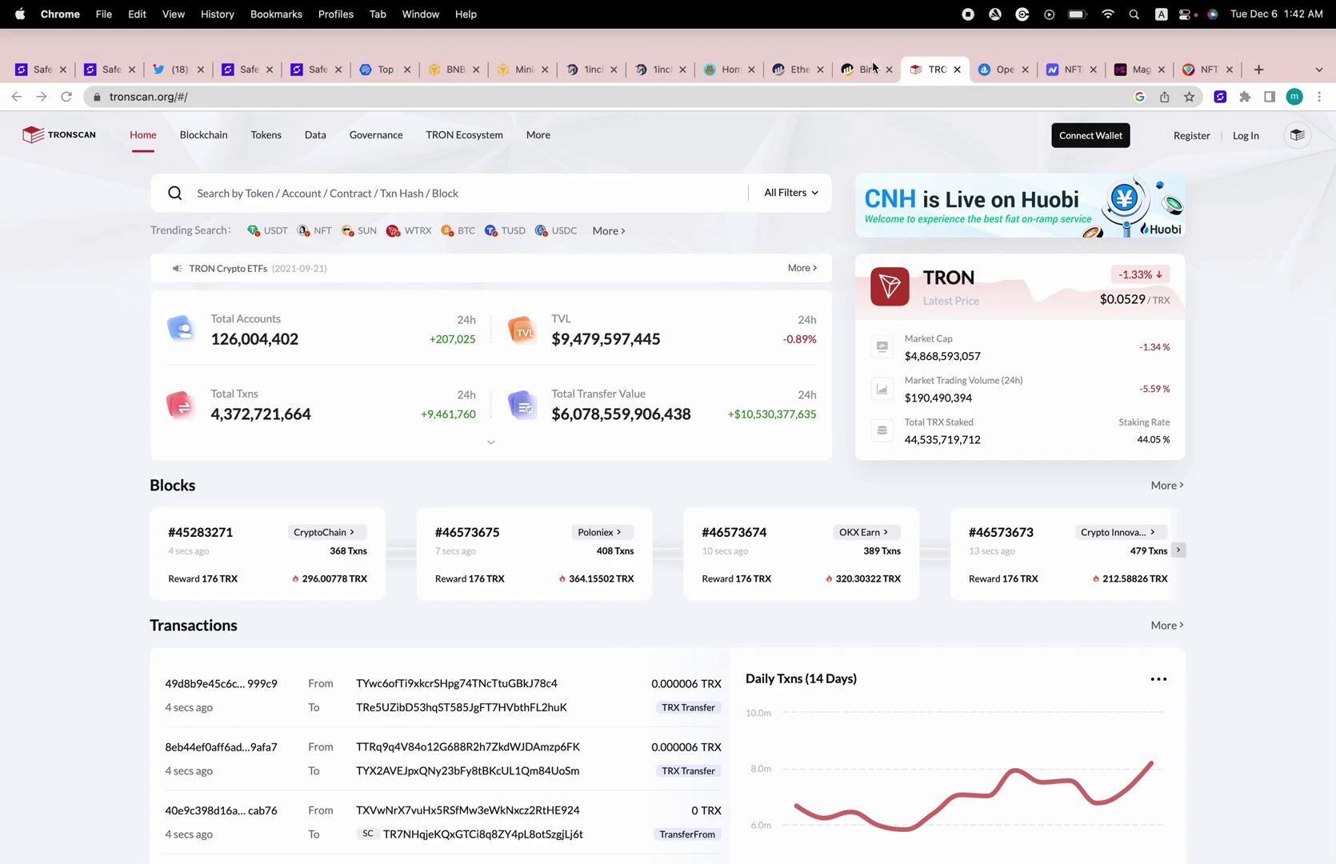
# Flip through the BscScan and Etherscan tabs and return to Tronscan.
pyautogui.click(858, 47)
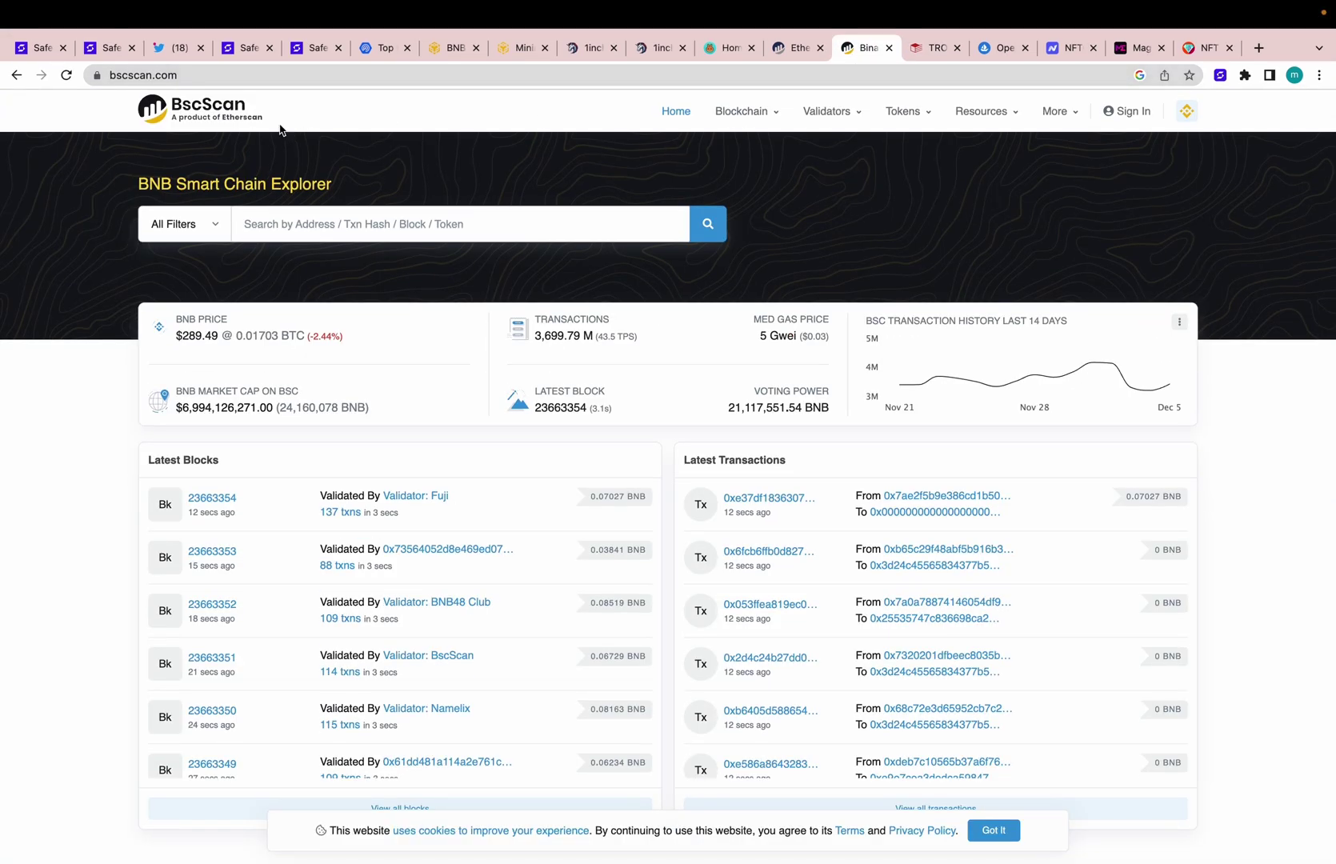
pyautogui.click(782, 50)
pyautogui.click(940, 50)
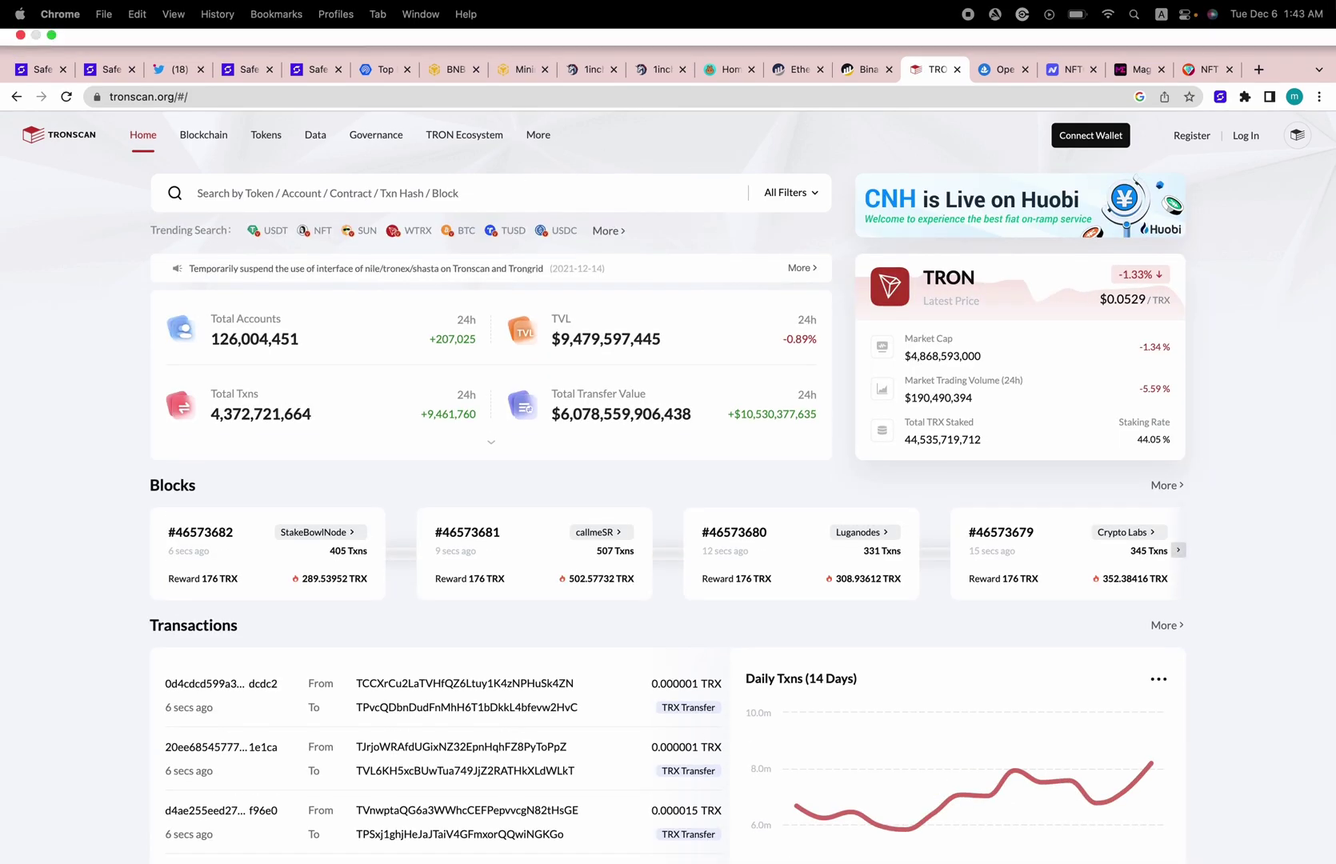
pyautogui.click(1220, 96)
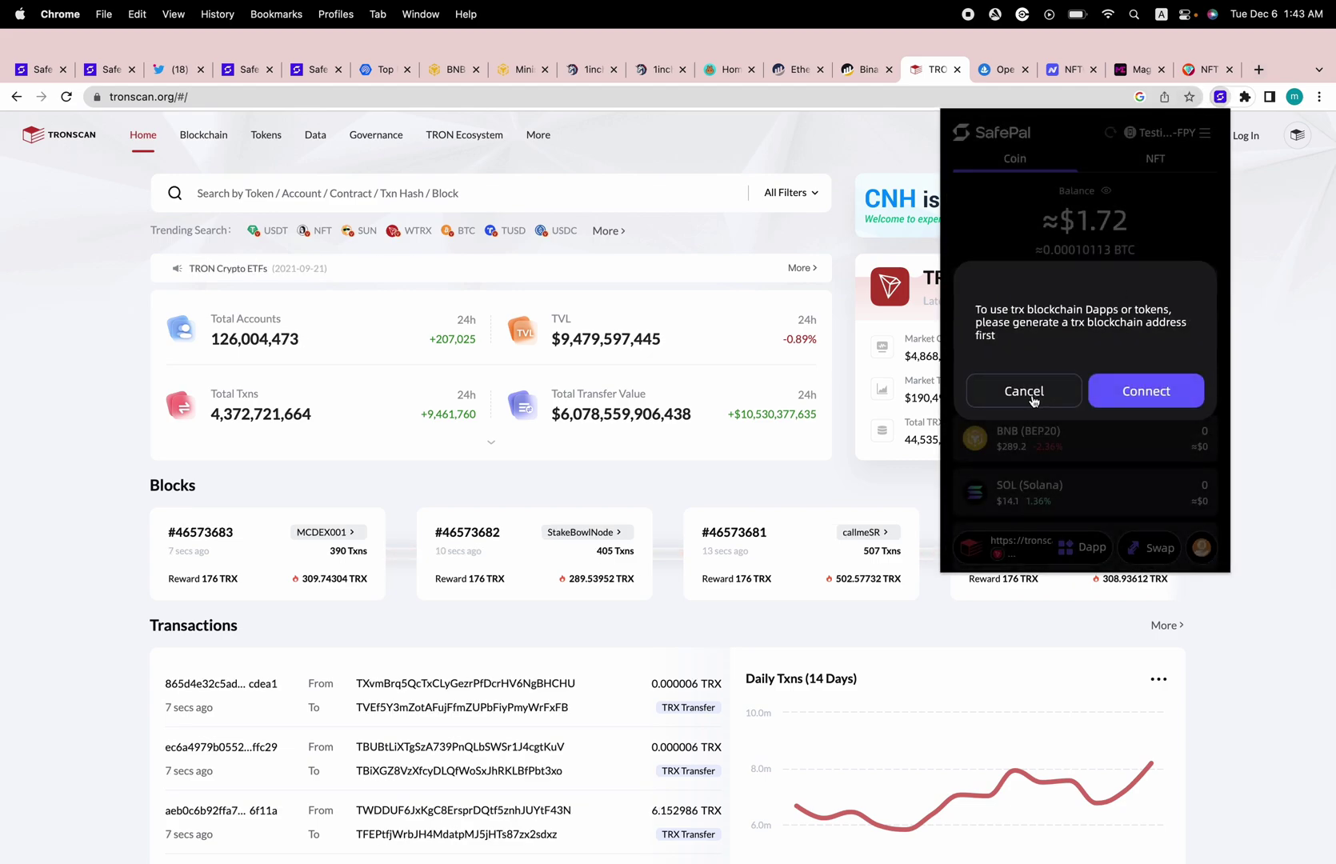
pyautogui.click(1032, 392)
pyautogui.click(1151, 132)
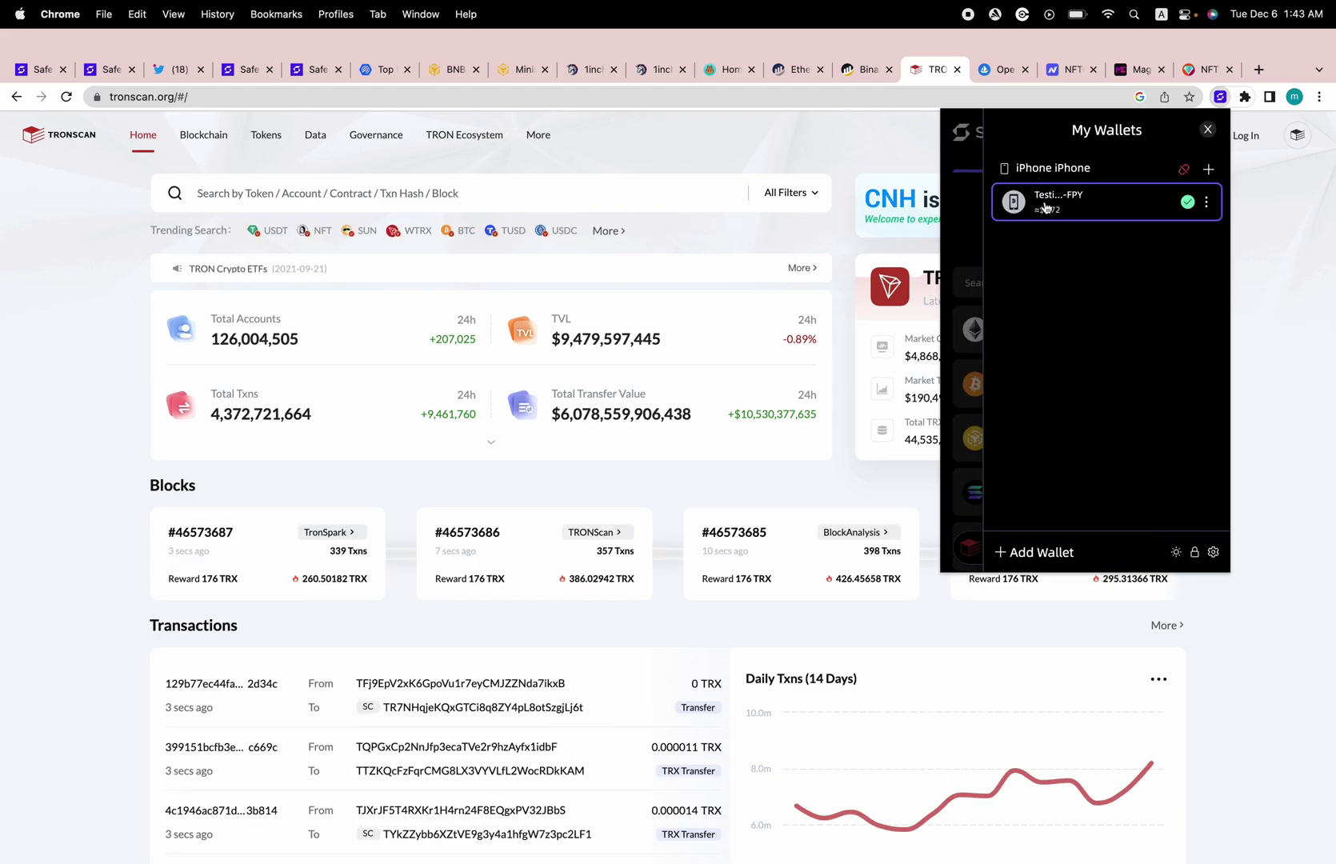
pyautogui.click(1208, 131)
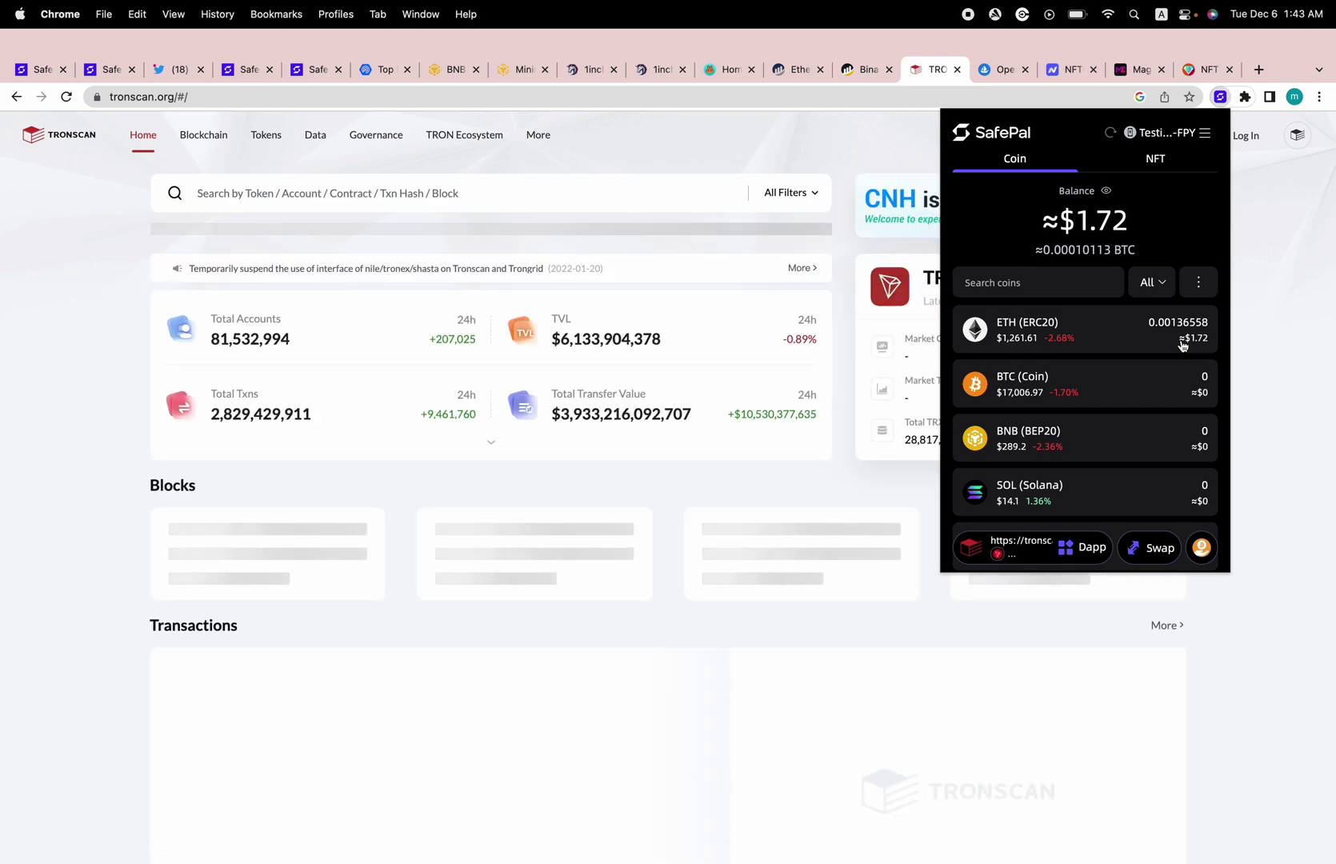
pyautogui.click(755, 290)
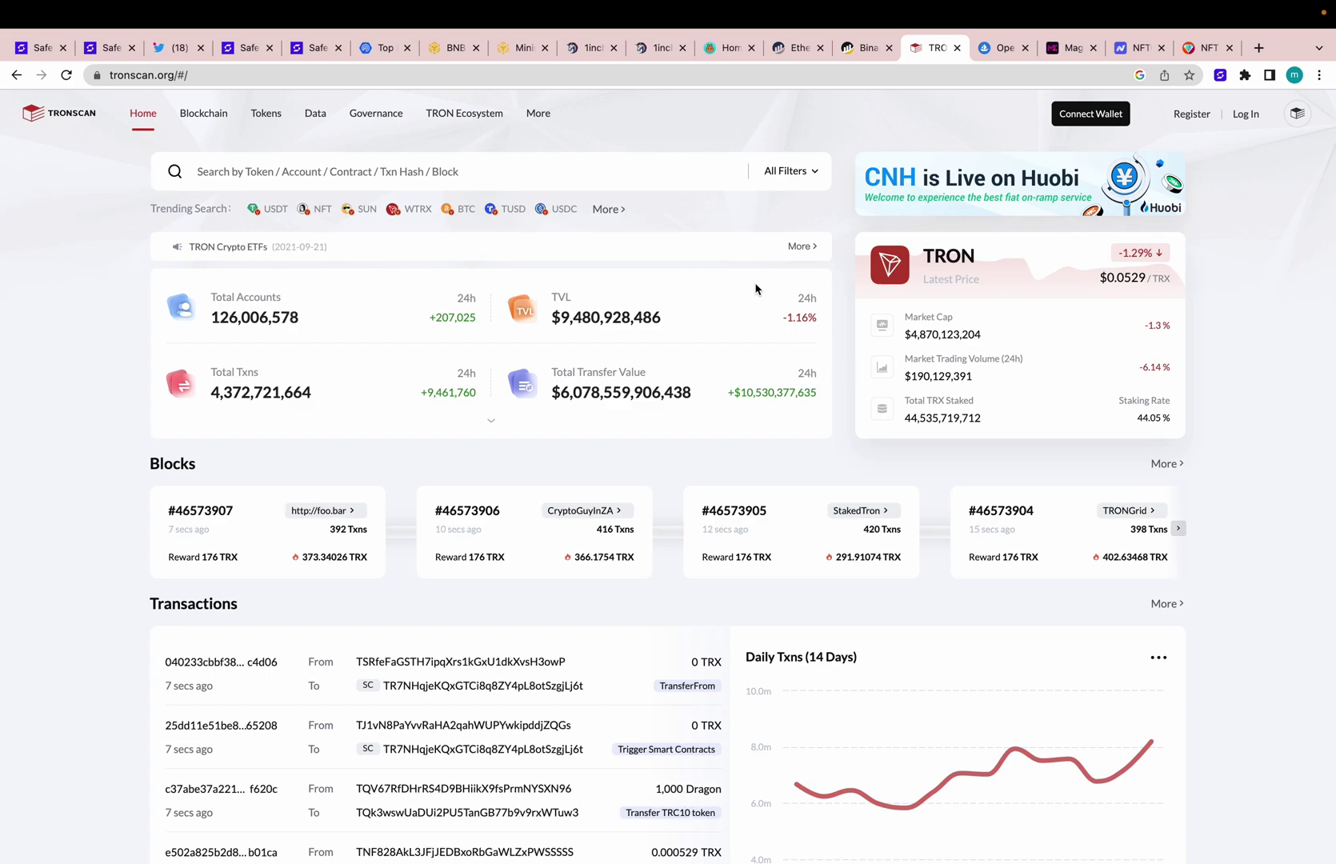
# Reload Tronscan's home page, then go to the OpenSea tab.
pyautogui.hotkey('ctrl', 'r')
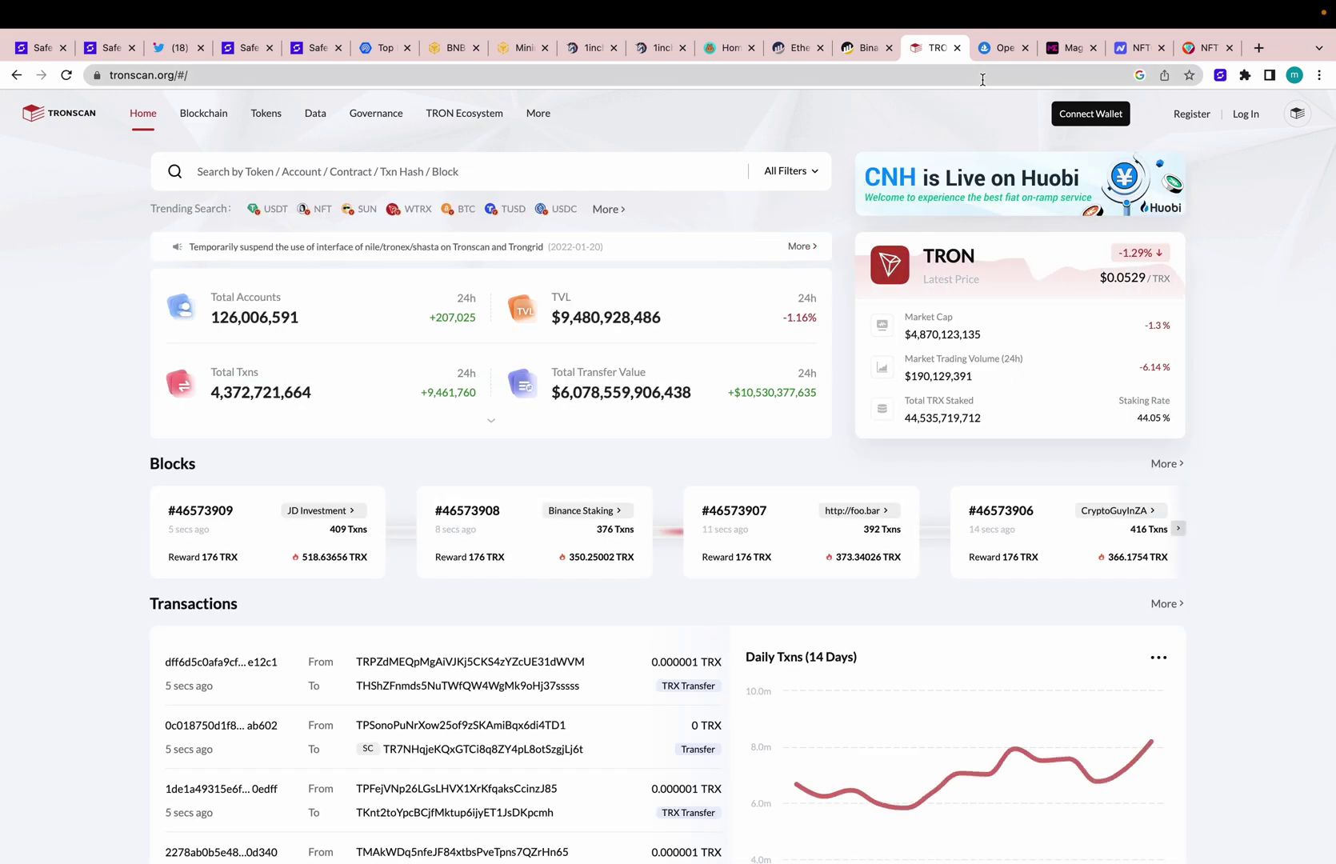
pyautogui.click(999, 52)
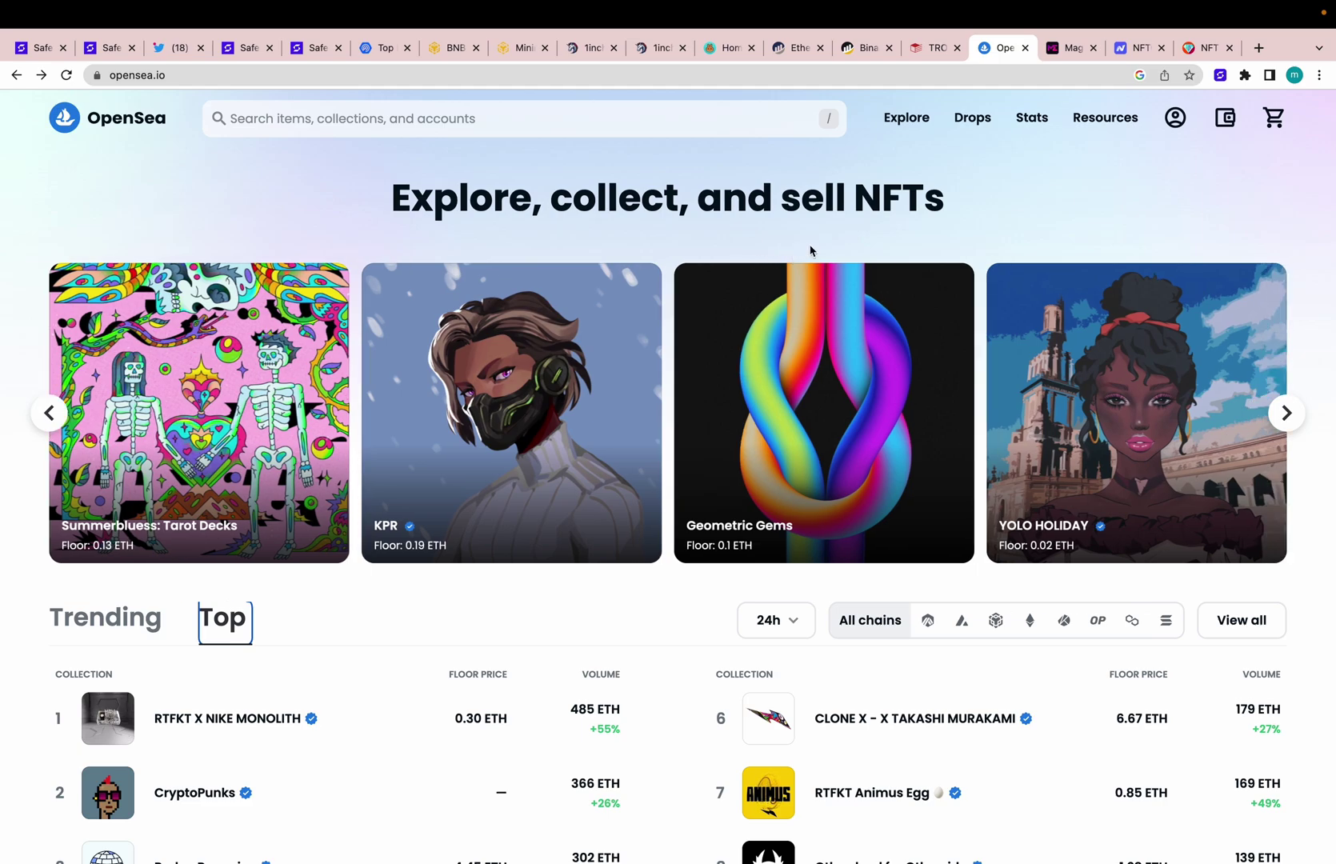
# Glance at Magic Eden, then pick Bored Ape Yacht Club from OpenSea's top collections.
pyautogui.click(1068, 48)
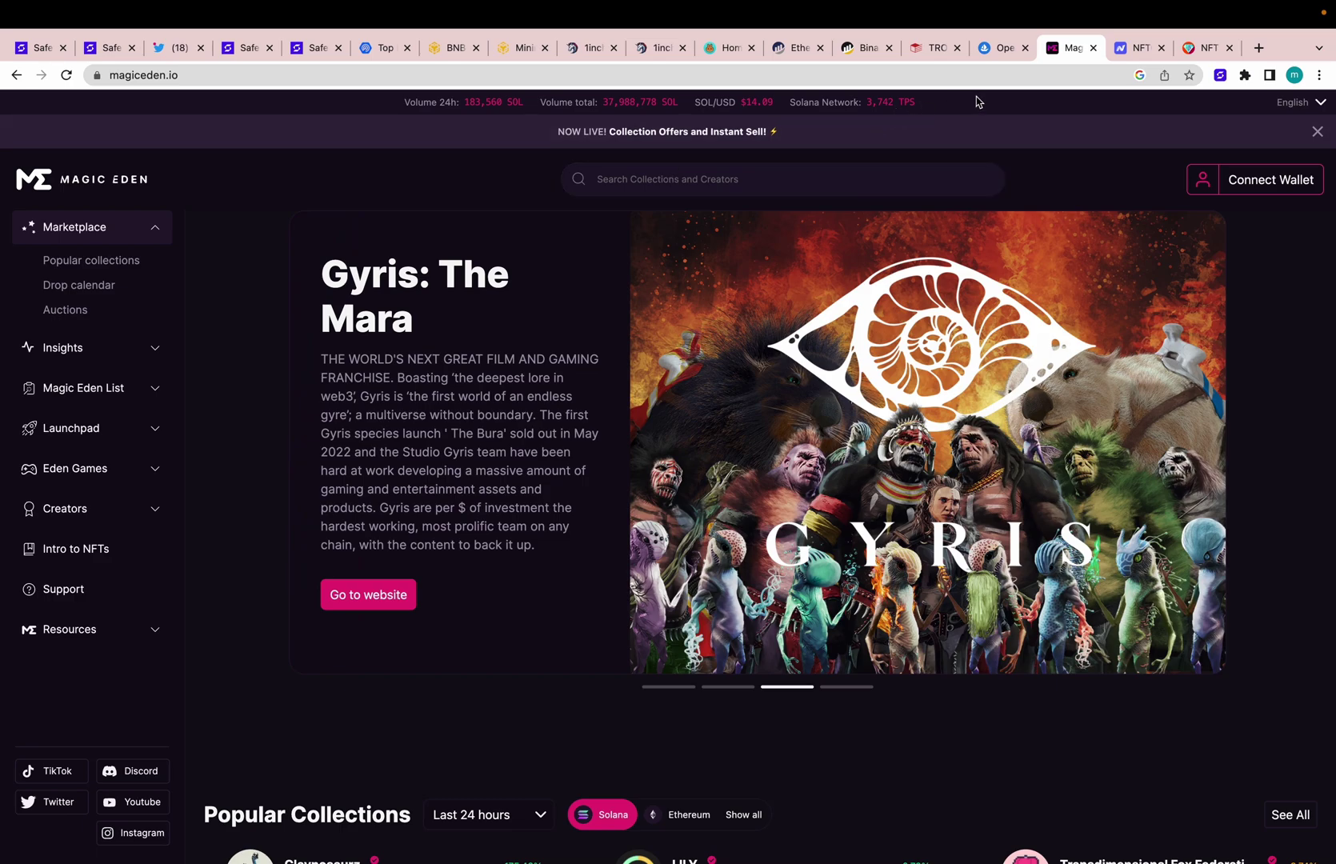
pyautogui.click(998, 49)
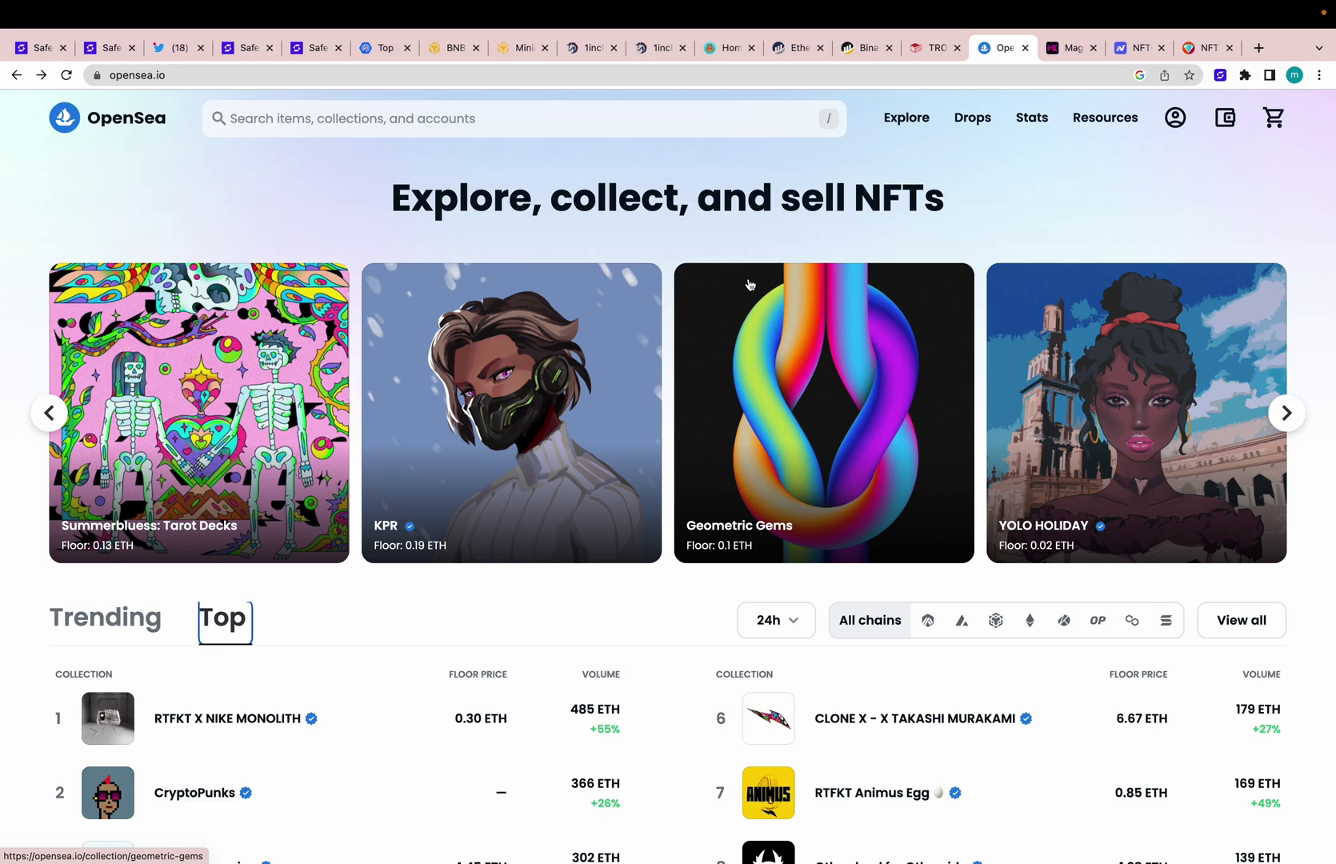
pyautogui.scroll(-4, 758, 286)
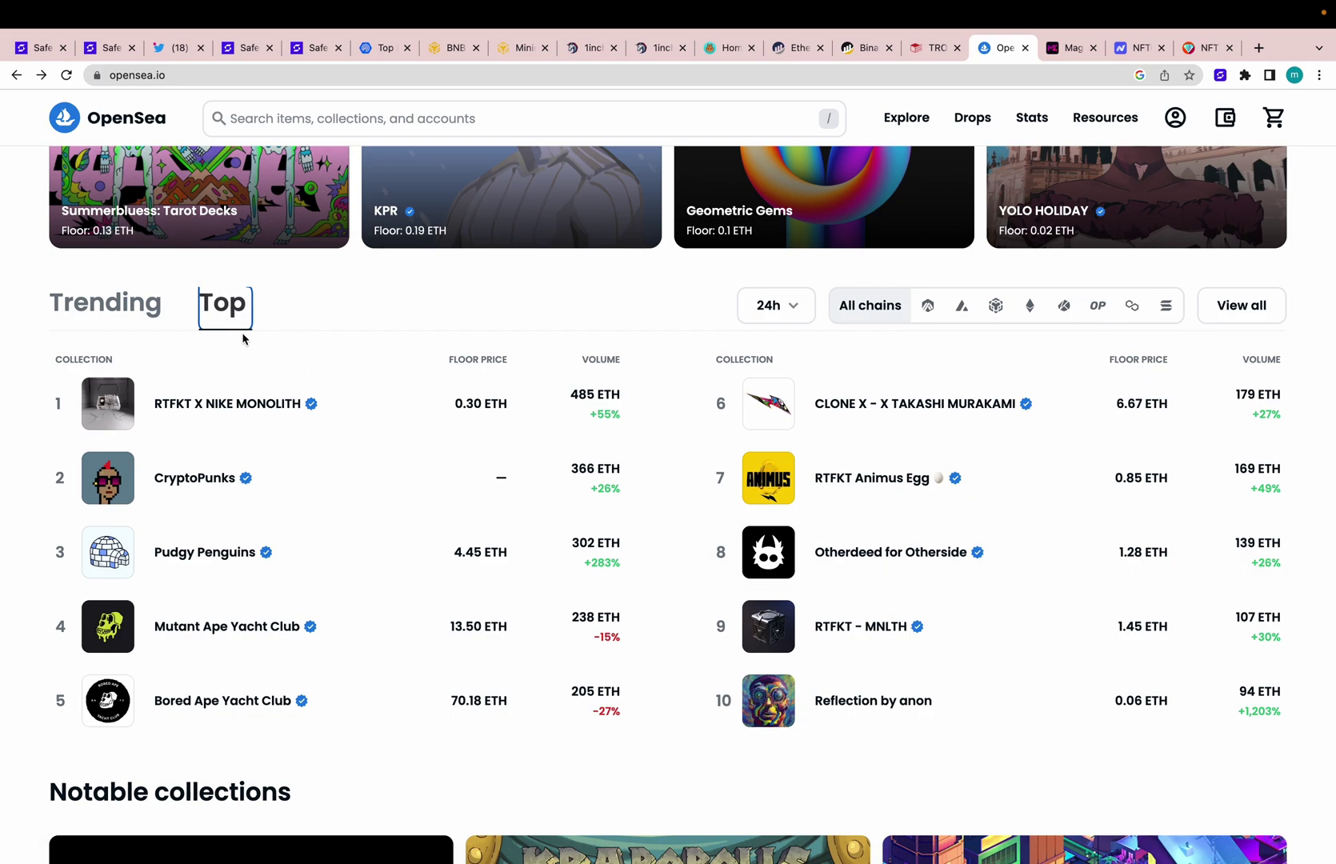
pyautogui.scroll(-1, 559, 400)
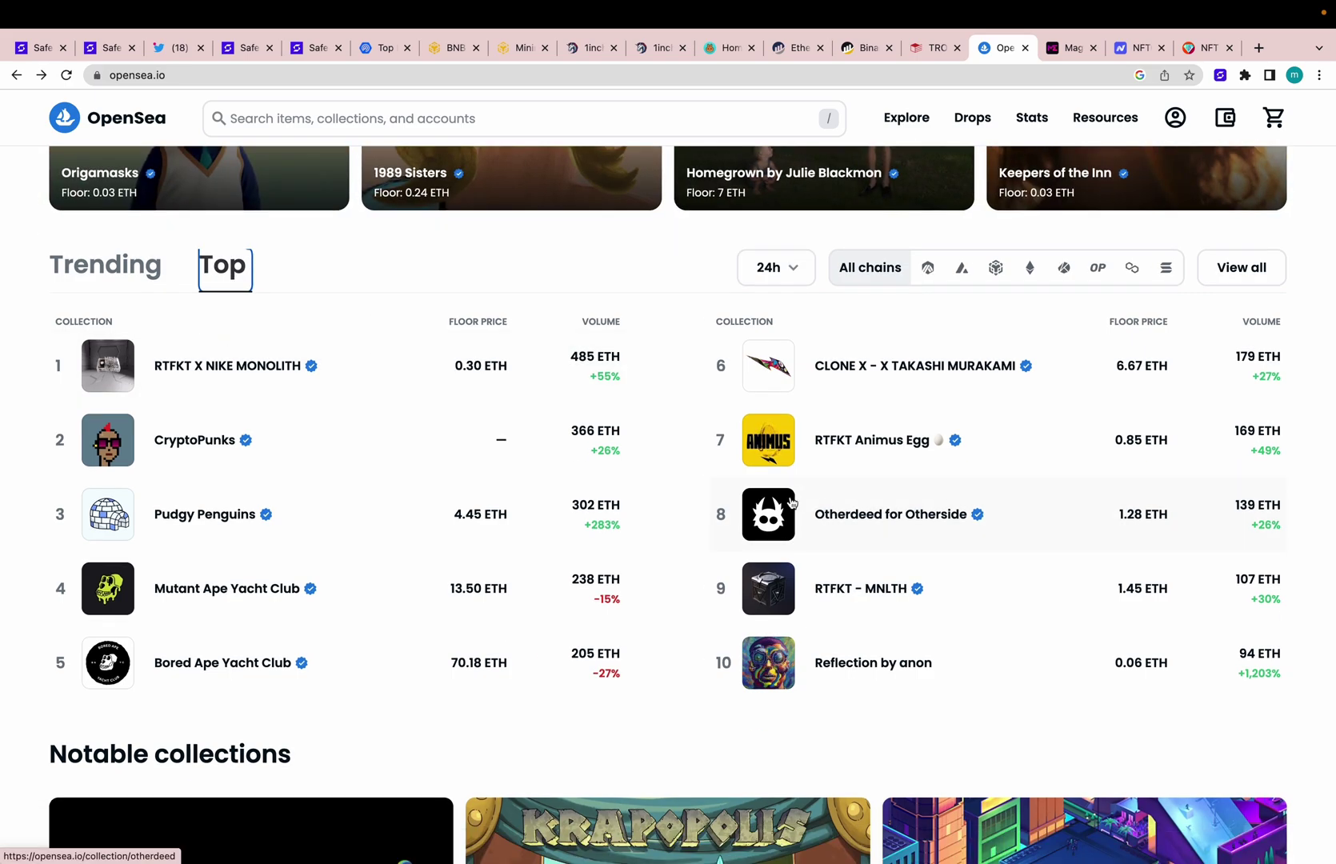
pyautogui.click(247, 663)
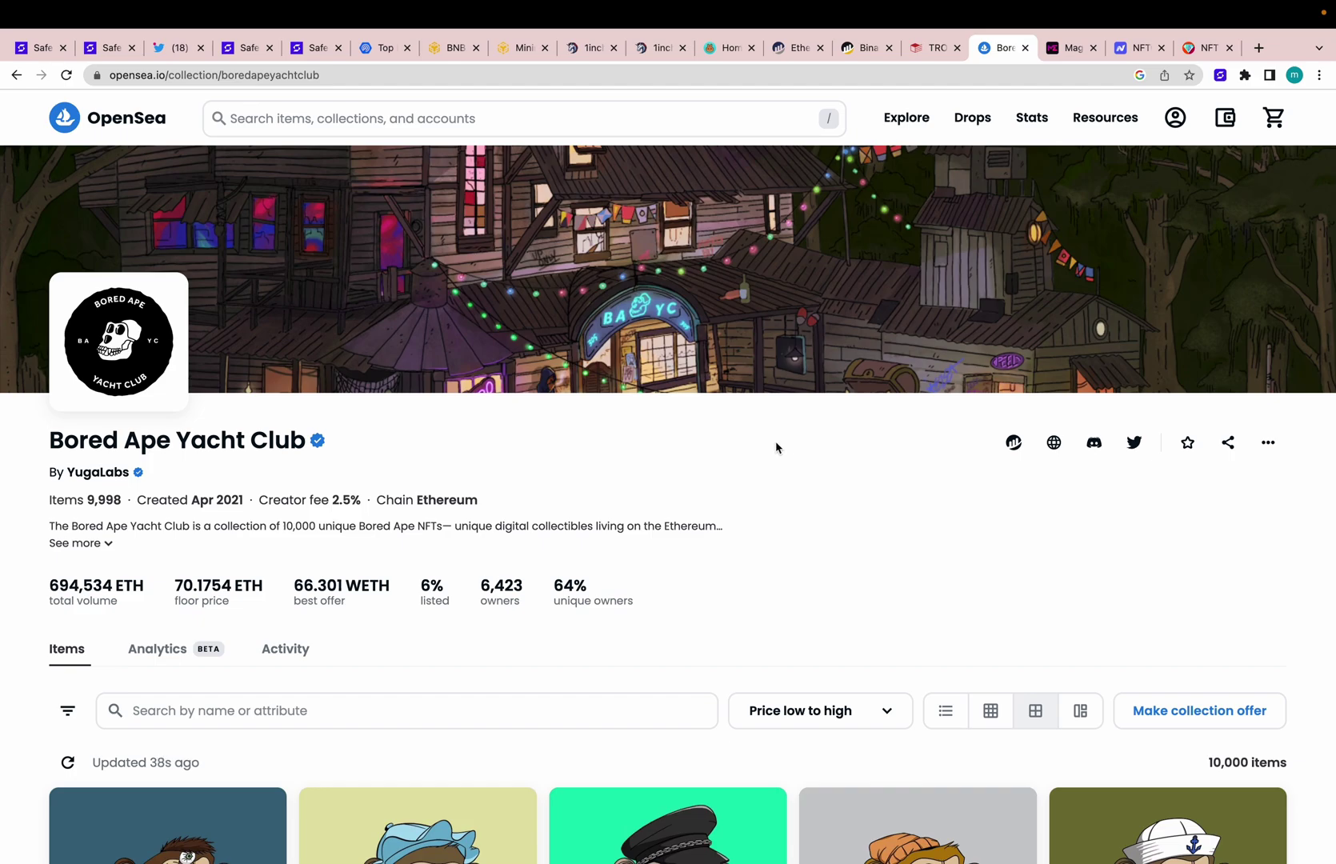
# On Magic Eden, connect through Ethereum > MetaMask and approve it in SafePal.
pyautogui.click(1068, 49)
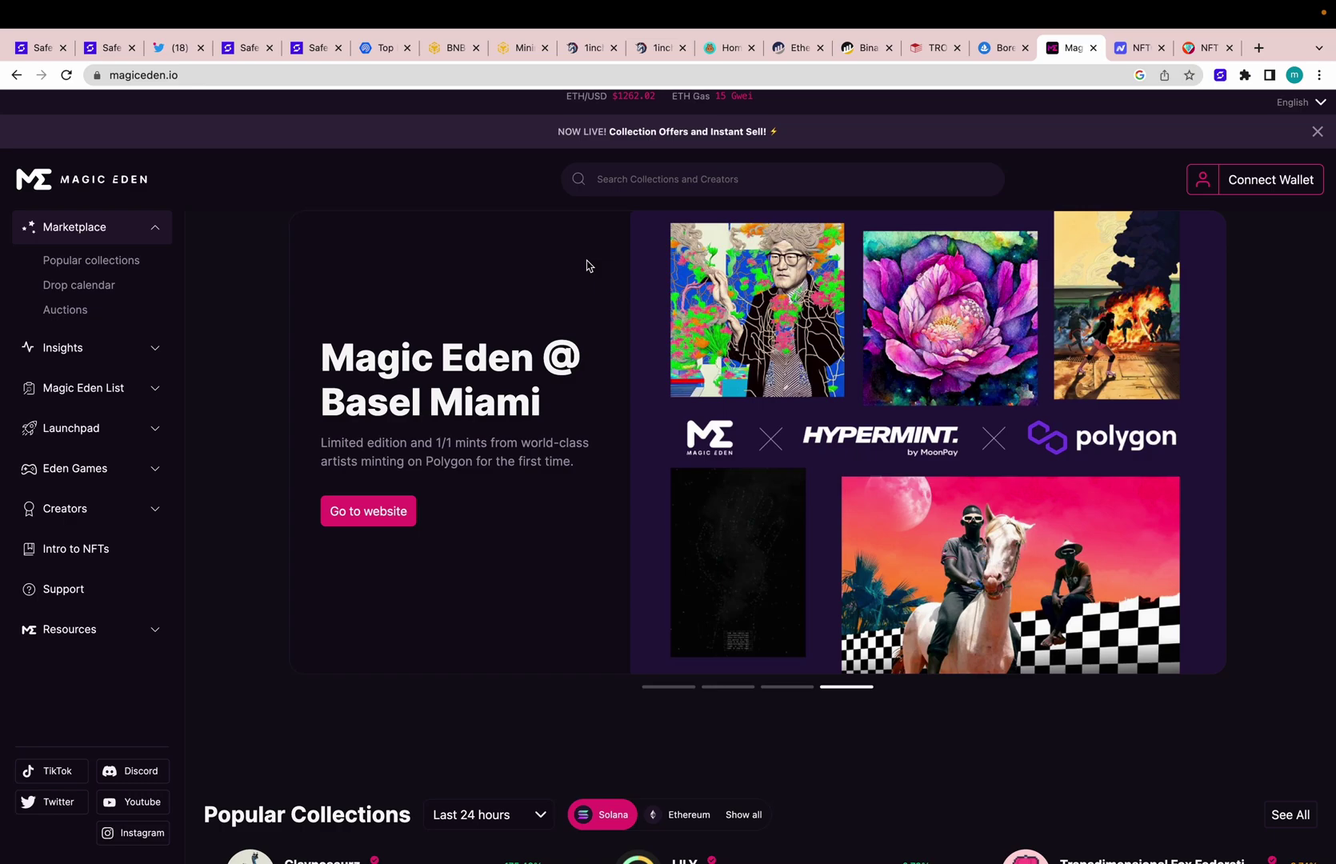
pyautogui.scroll(-1, 586, 266)
pyautogui.scroll(-2, 587, 264)
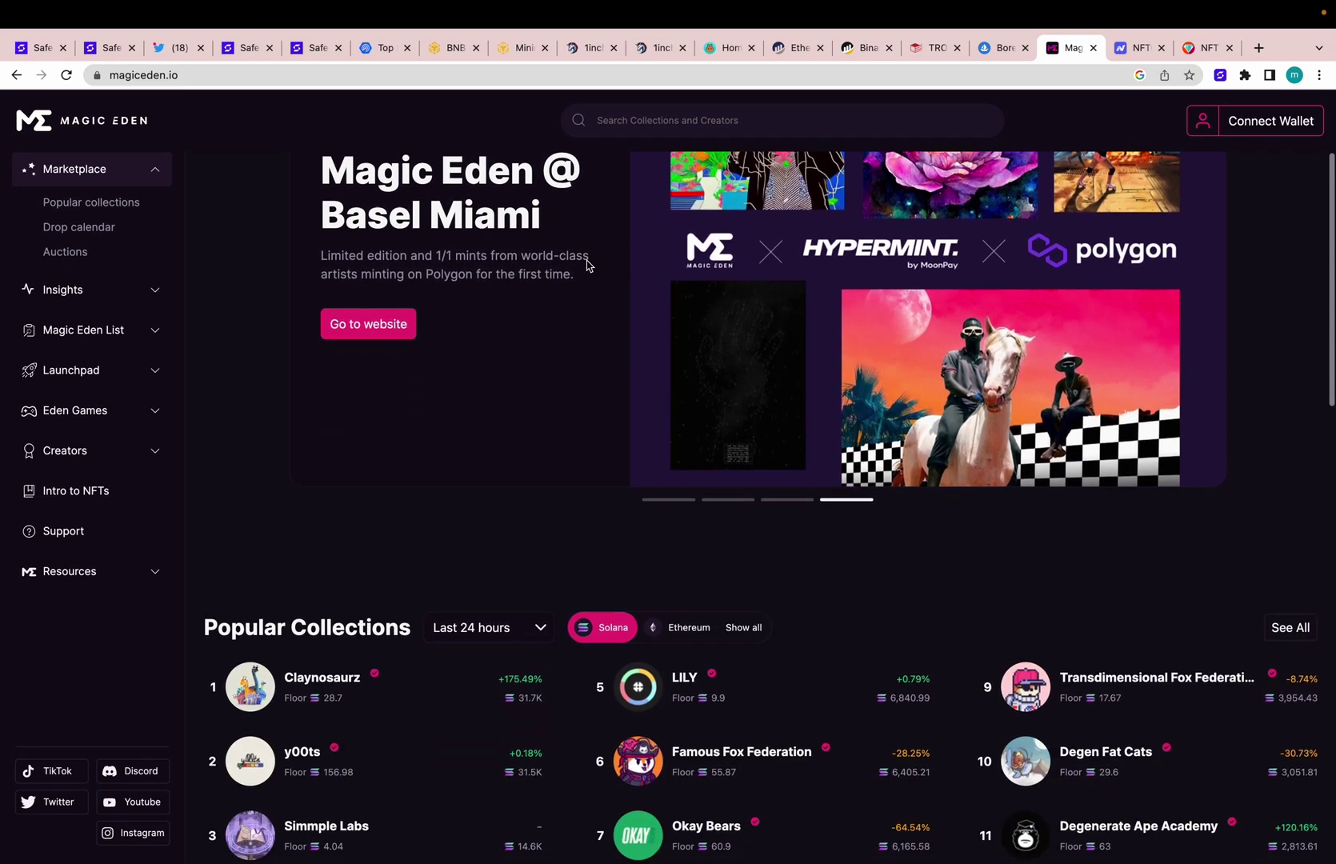
pyautogui.scroll(-4, 586, 264)
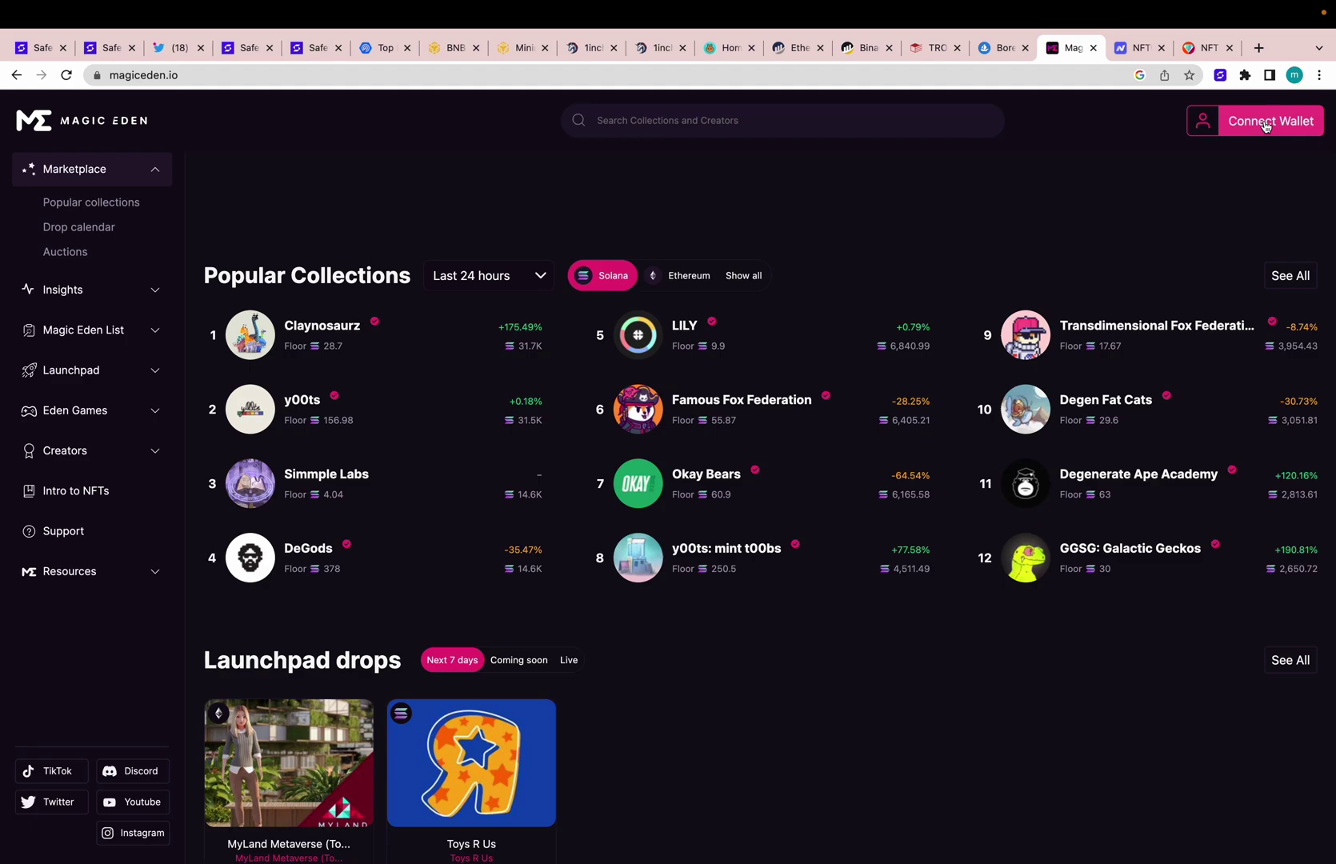
pyautogui.click(1265, 128)
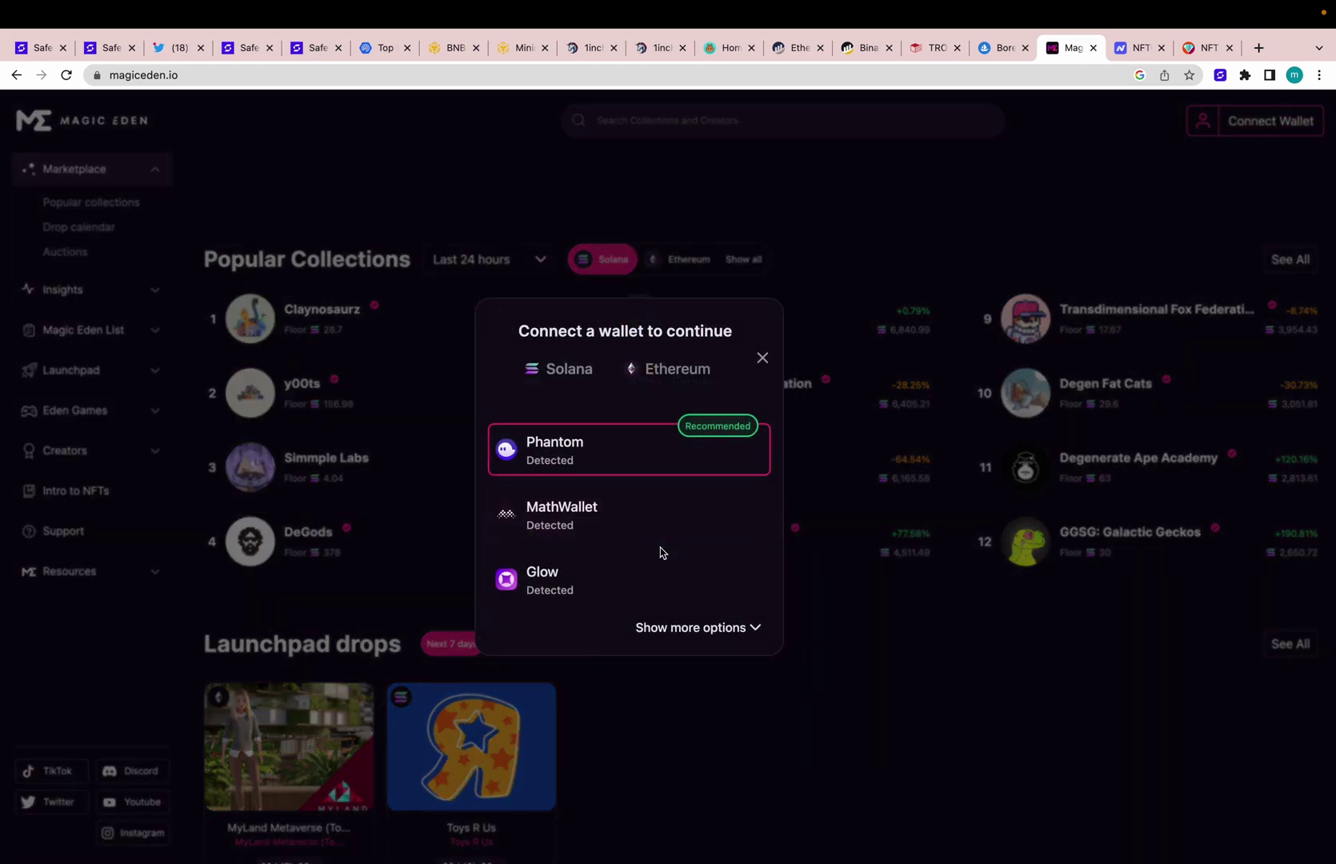
pyautogui.click(673, 381)
pyautogui.click(604, 453)
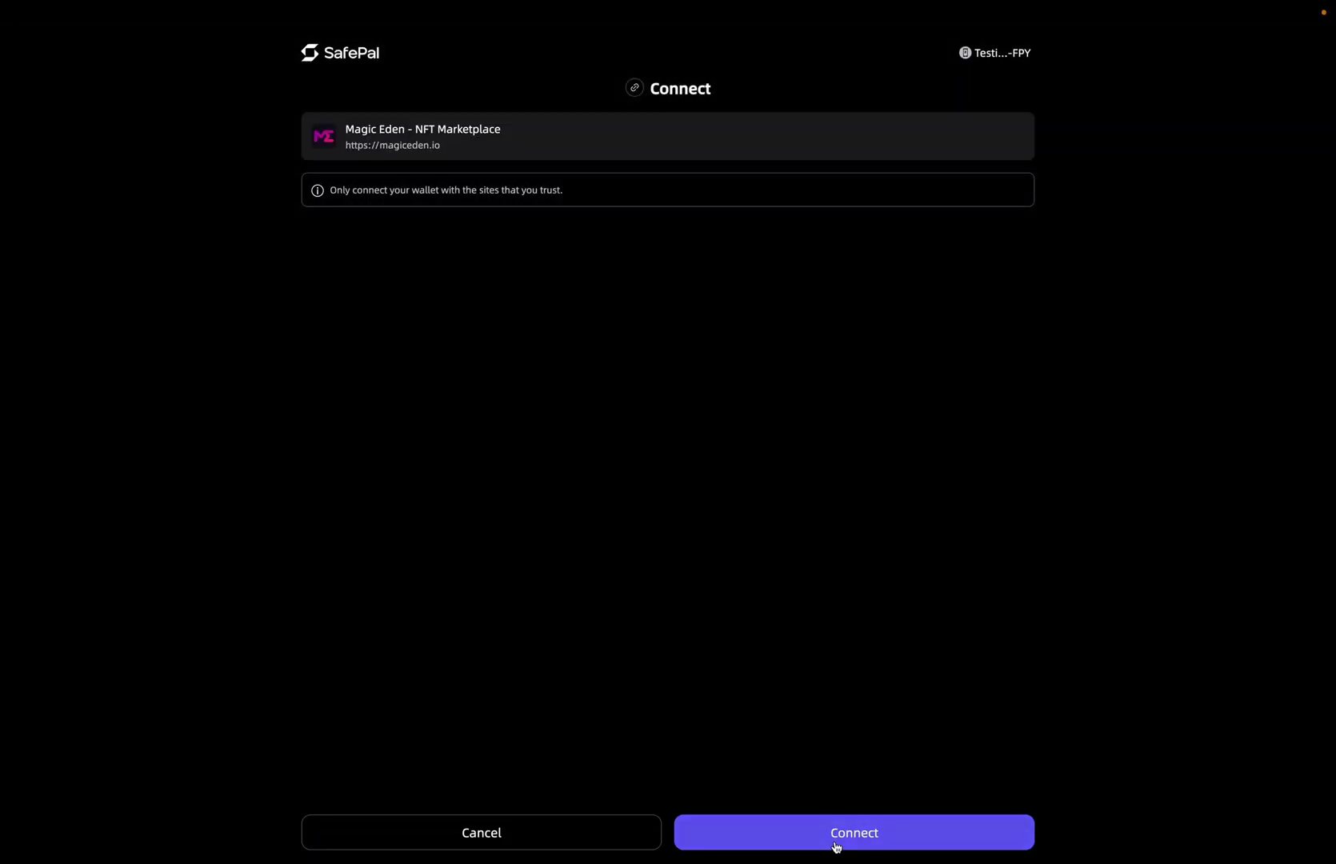
pyautogui.click(833, 845)
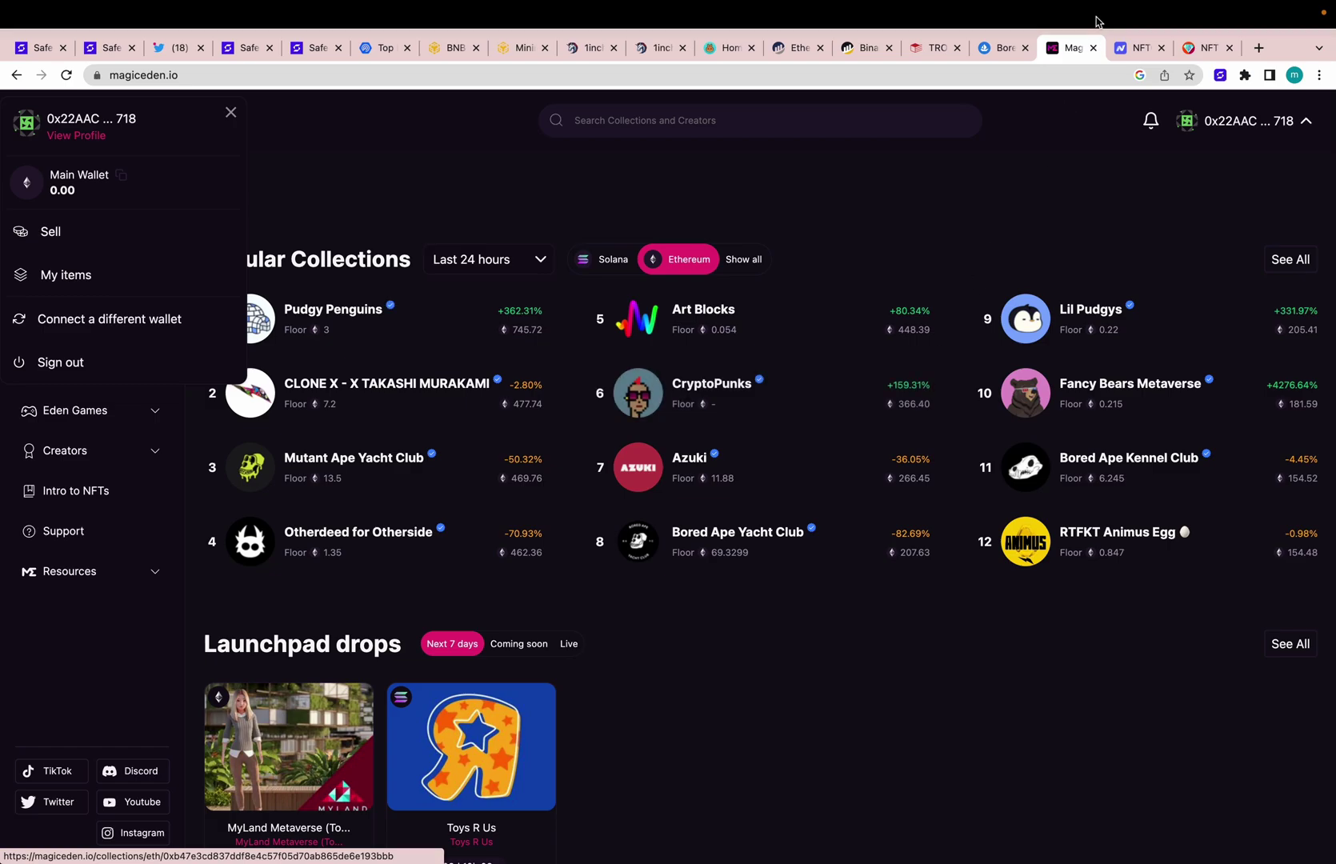
# Connect SafePal to OpenSea through the MetaMask option on the Bored Ape page.
pyautogui.click(987, 68)
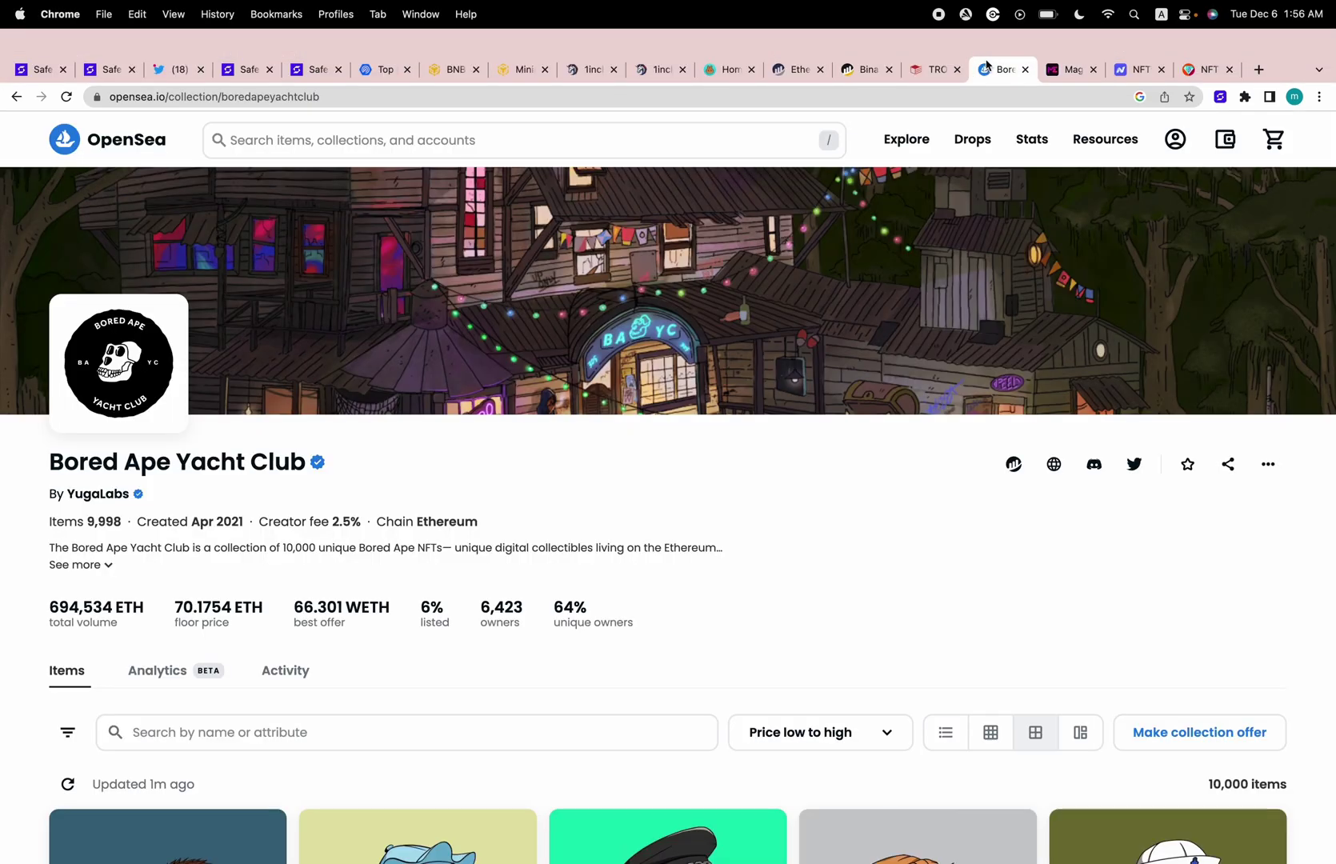
pyautogui.click(1224, 139)
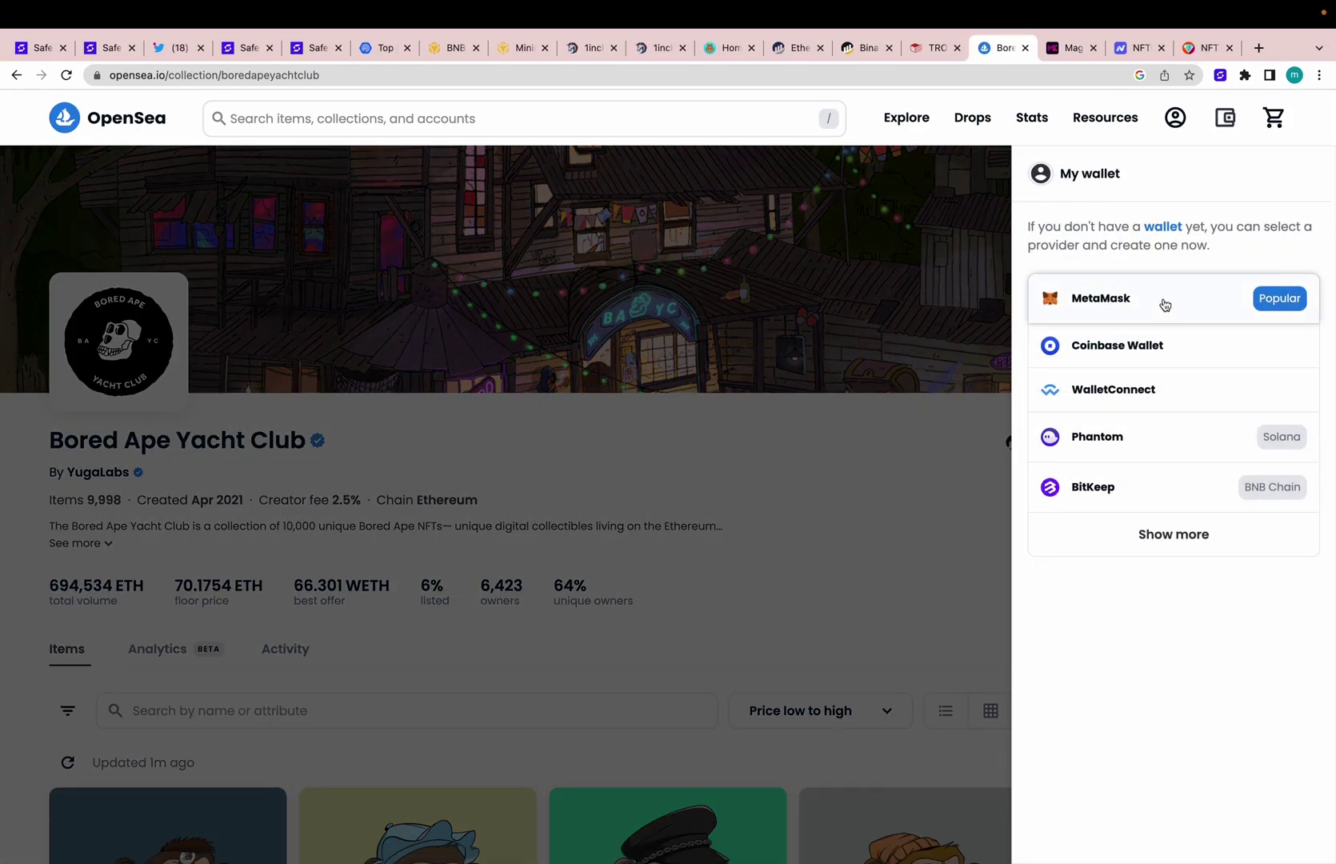
pyautogui.click(1163, 304)
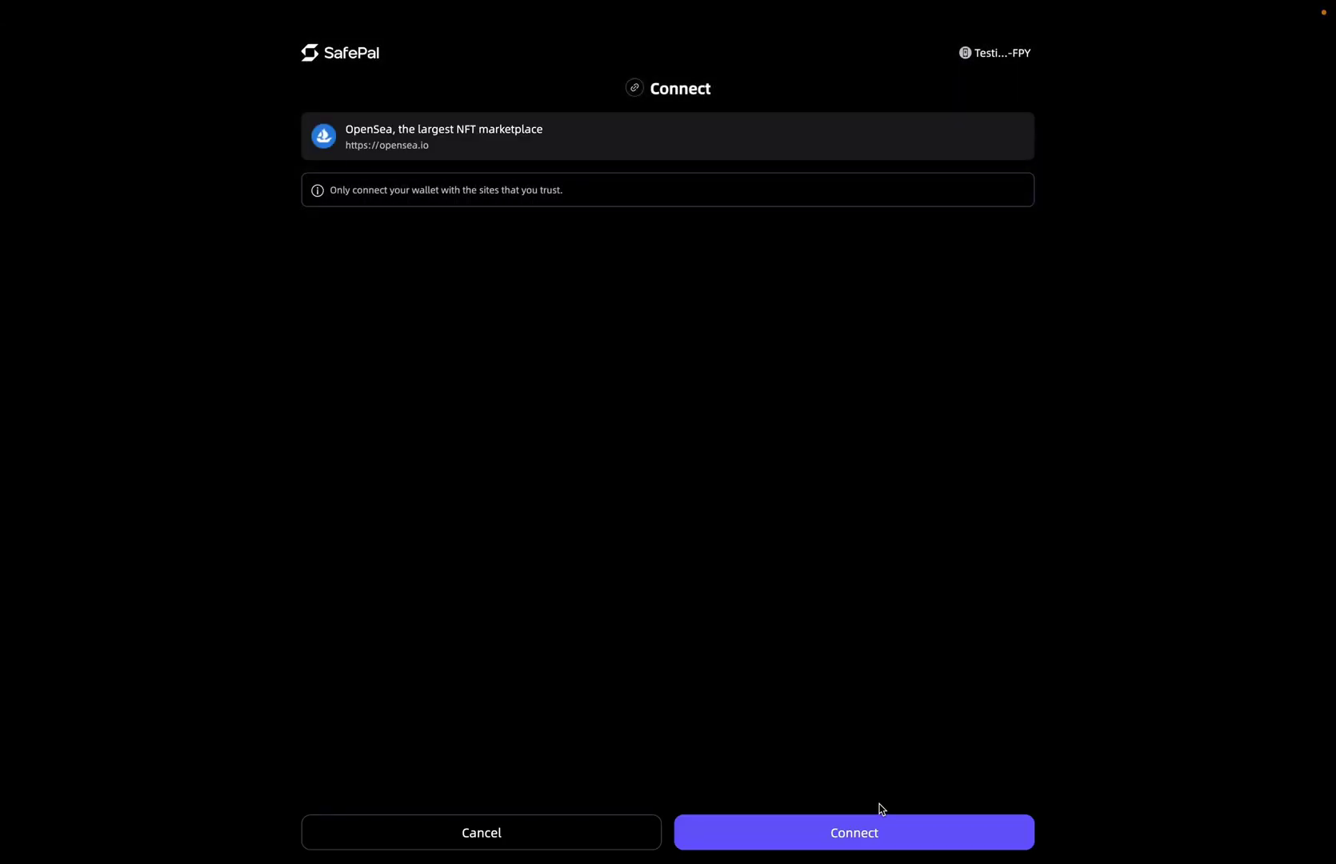
pyautogui.click(857, 839)
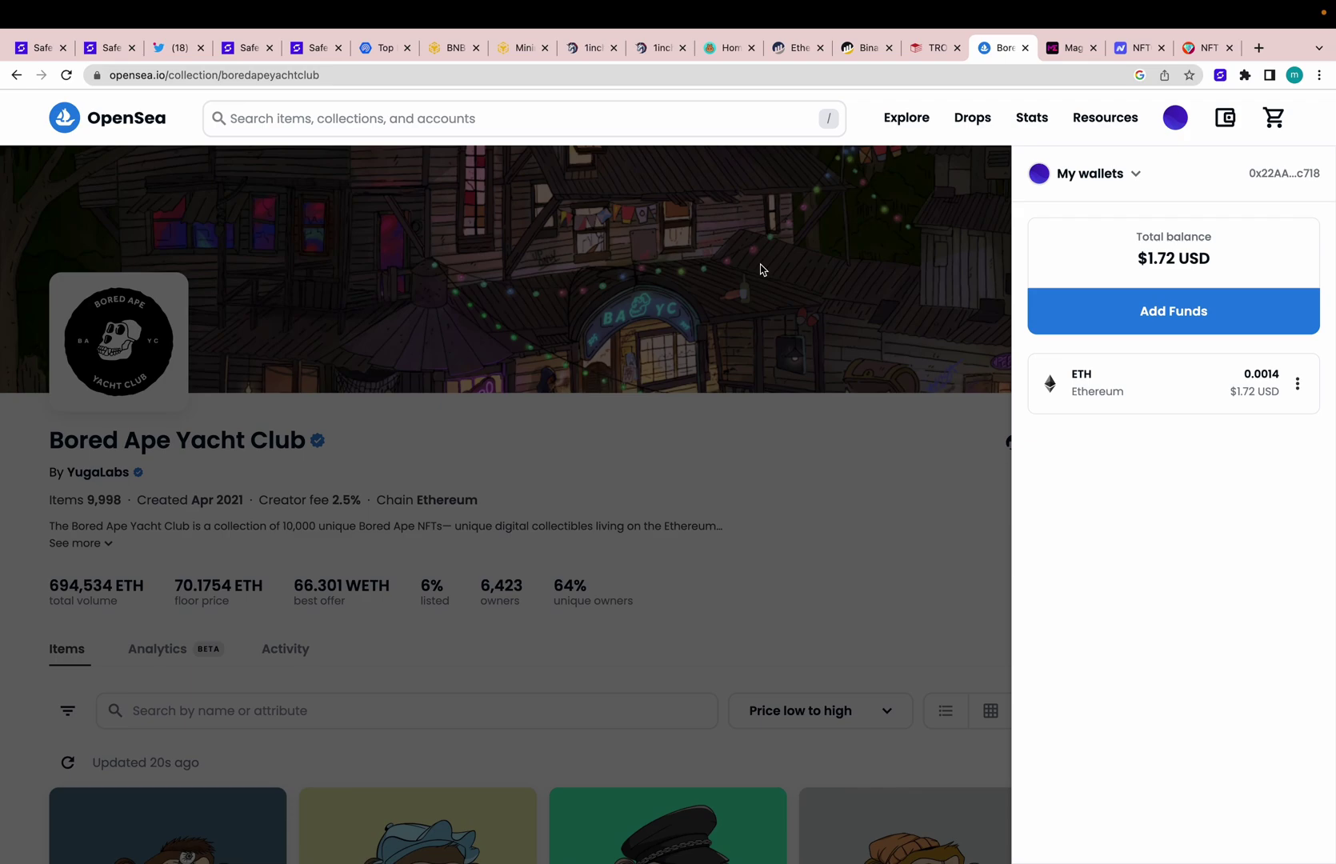
# Glance at Magic Eden, then close OpenSea's $1.72 wallet balance panel.
pyautogui.click(1063, 55)
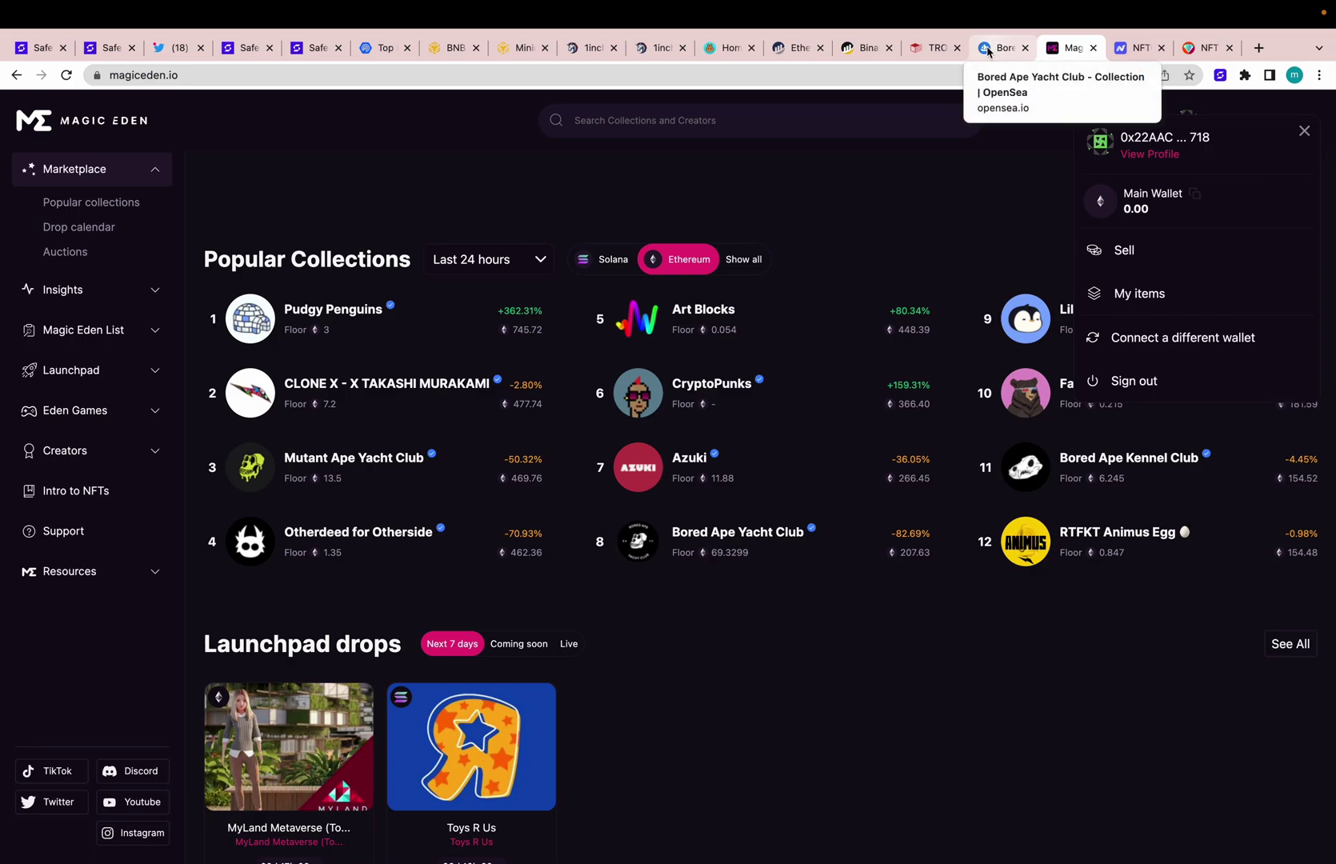
pyautogui.click(988, 52)
pyautogui.click(816, 388)
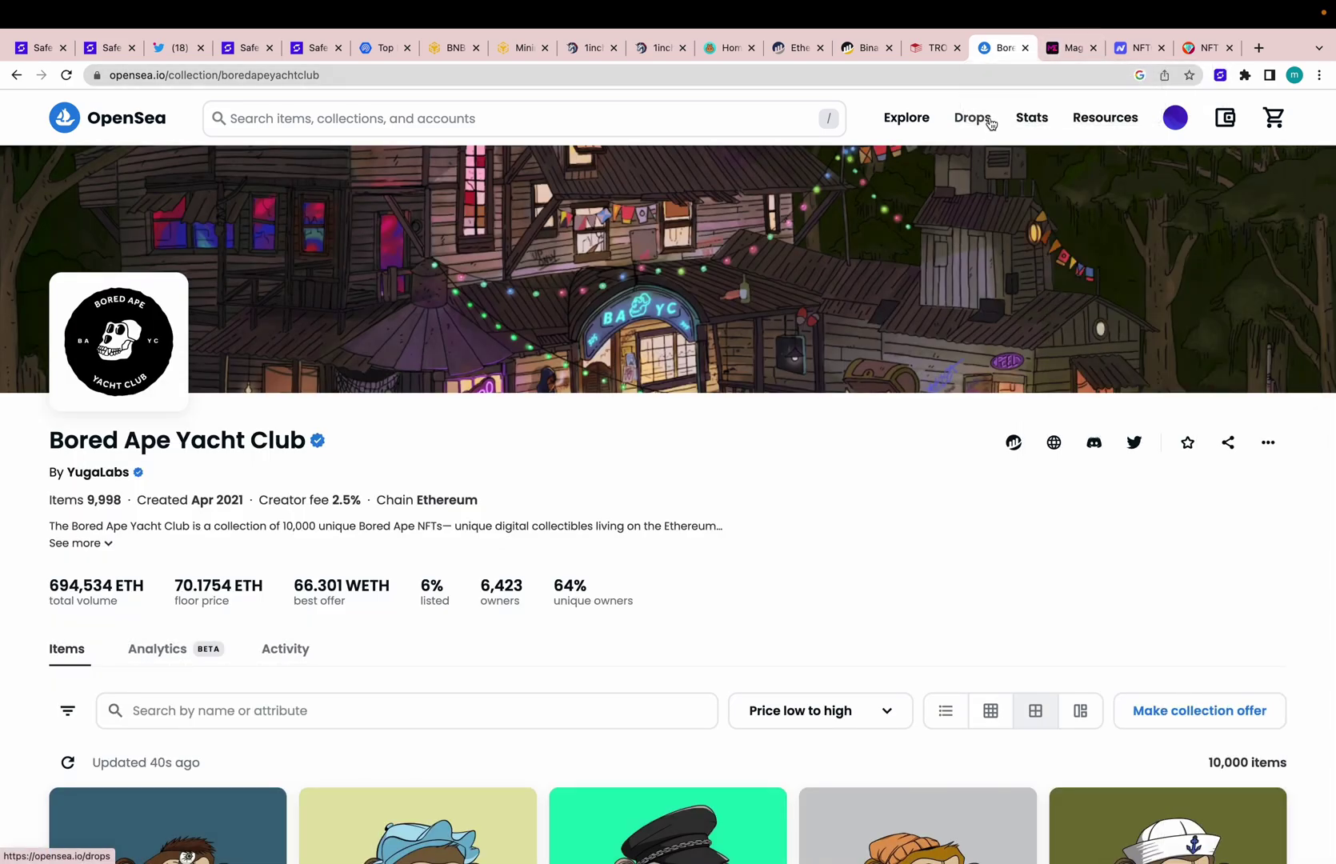
# In SafePal's NFT tab, scroll the gallery and open the MegaPark collection card.
pyautogui.scroll(-3, 990, 128)
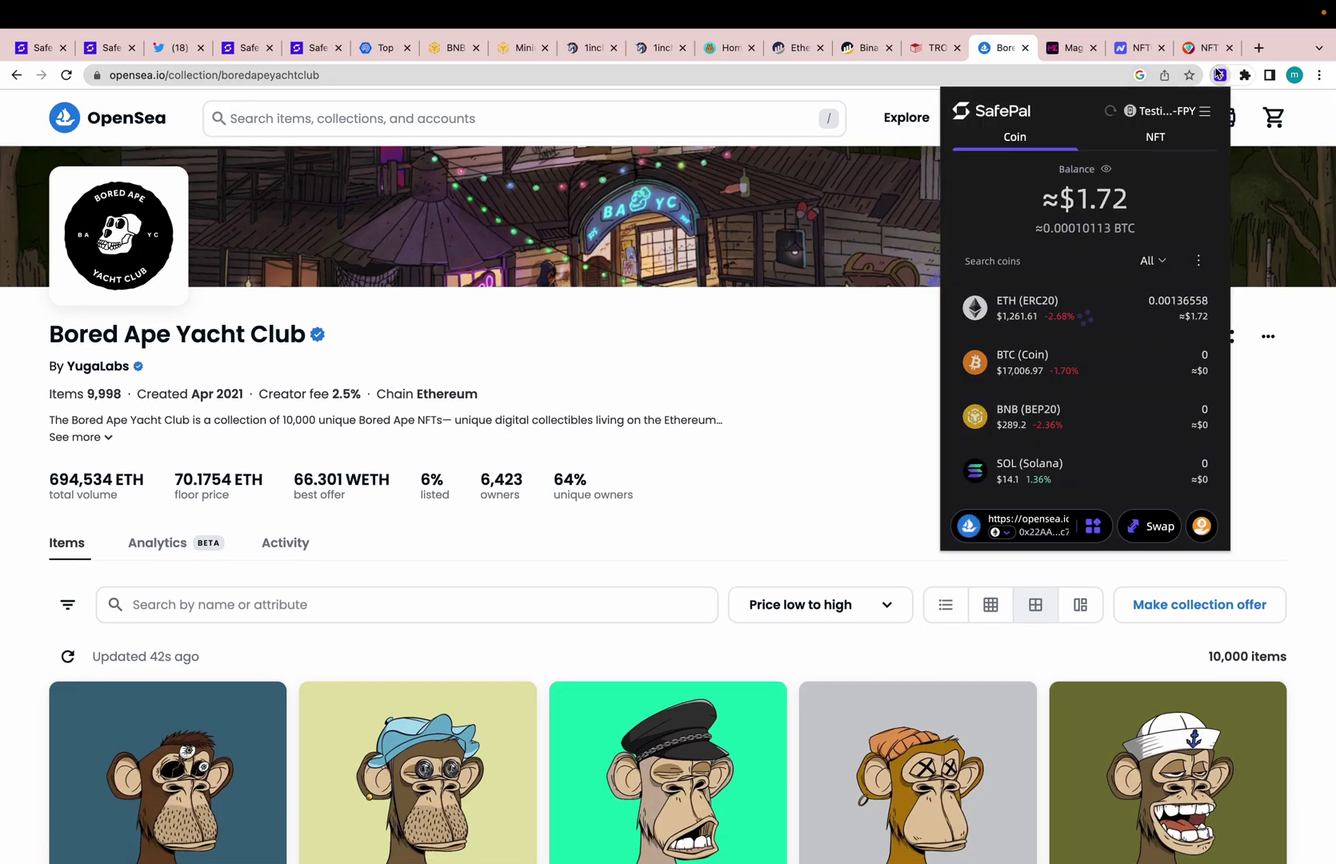
pyautogui.click(1154, 142)
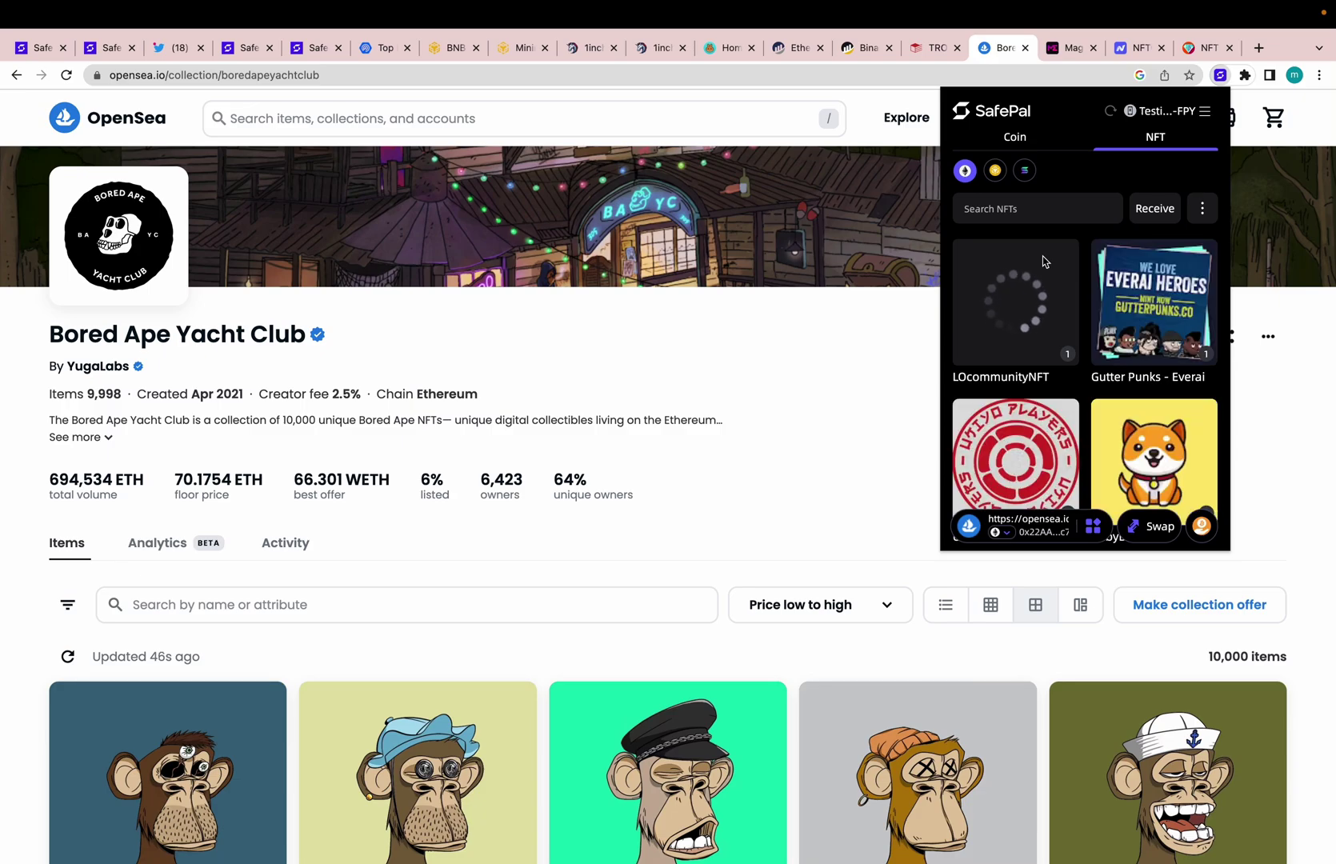
pyautogui.scroll(-1, 1040, 266)
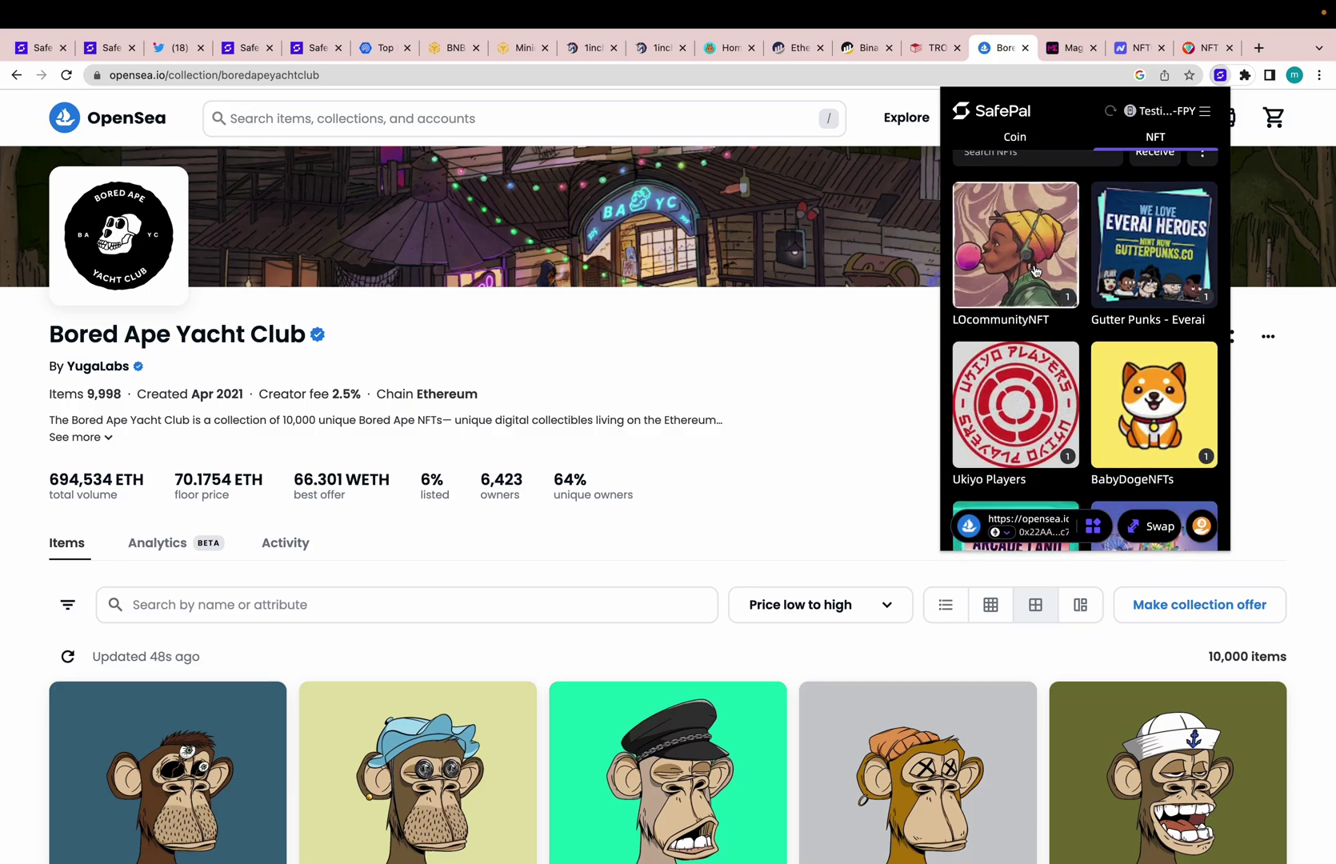
pyautogui.scroll(-2, 1037, 269)
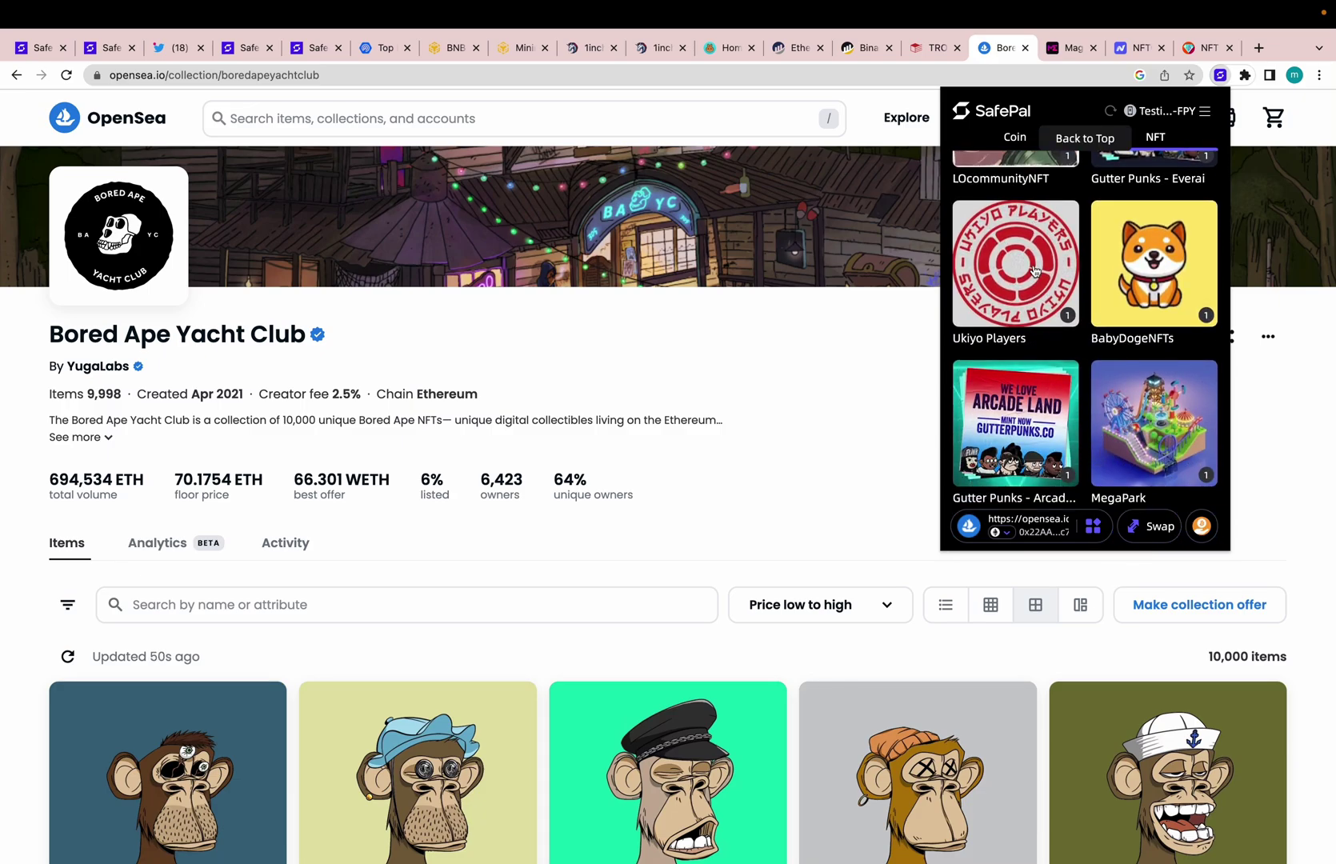
pyautogui.scroll(2, 1034, 270)
pyautogui.scroll(2, 1034, 271)
pyautogui.scroll(-1, 1034, 271)
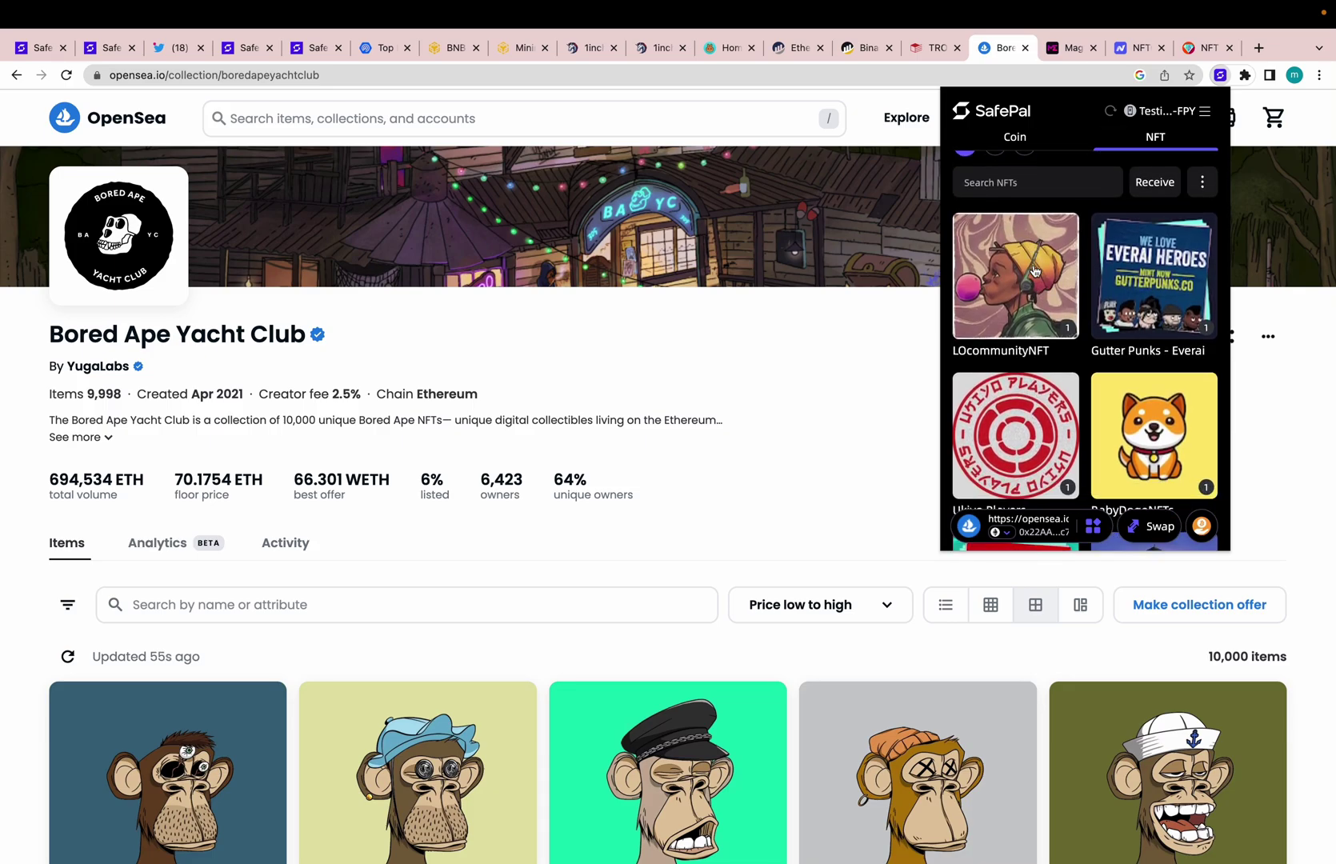
pyautogui.scroll(-1, 1034, 270)
pyautogui.scroll(1, 1034, 270)
pyautogui.scroll(1, 1034, 270)
pyautogui.scroll(-2, 1034, 270)
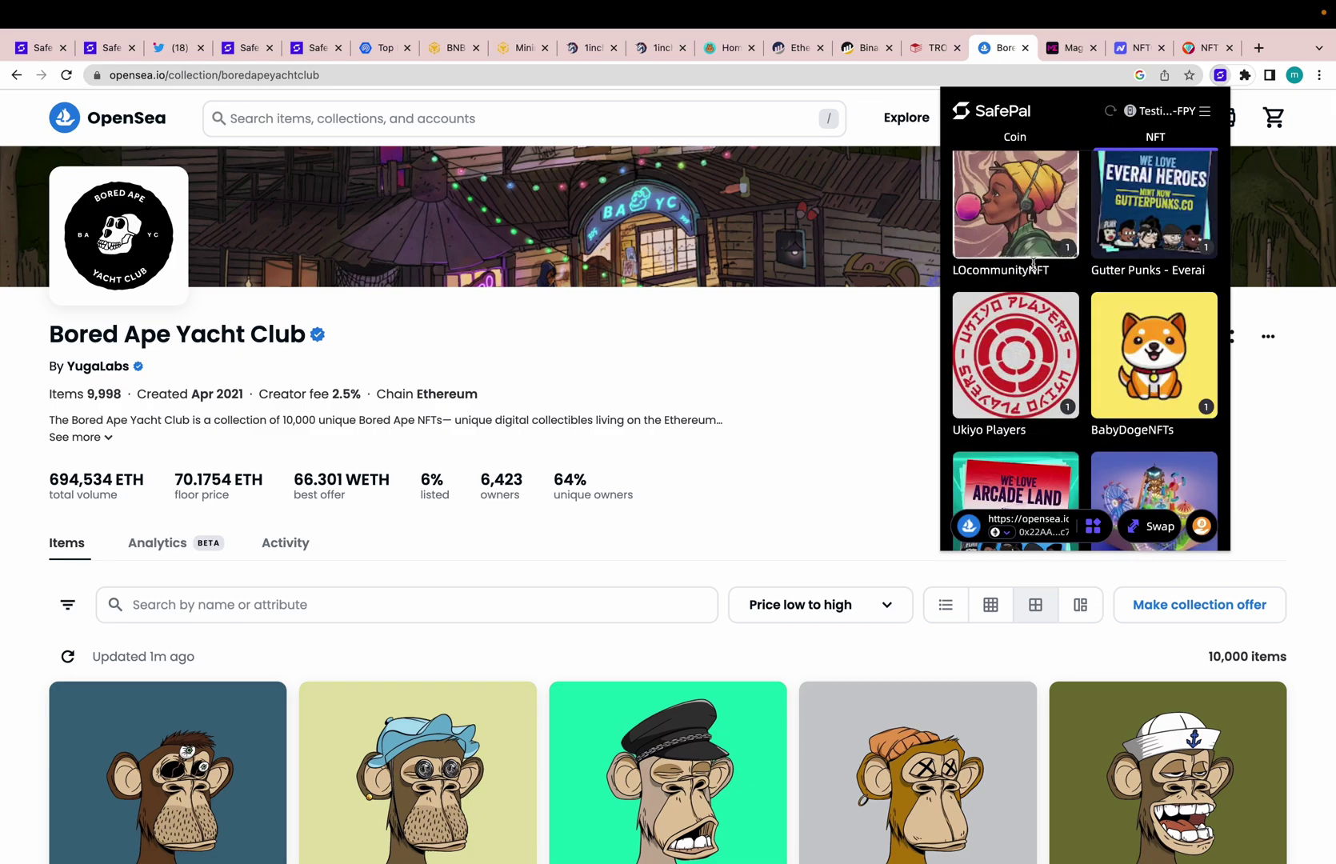
pyautogui.scroll(-2, 1033, 264)
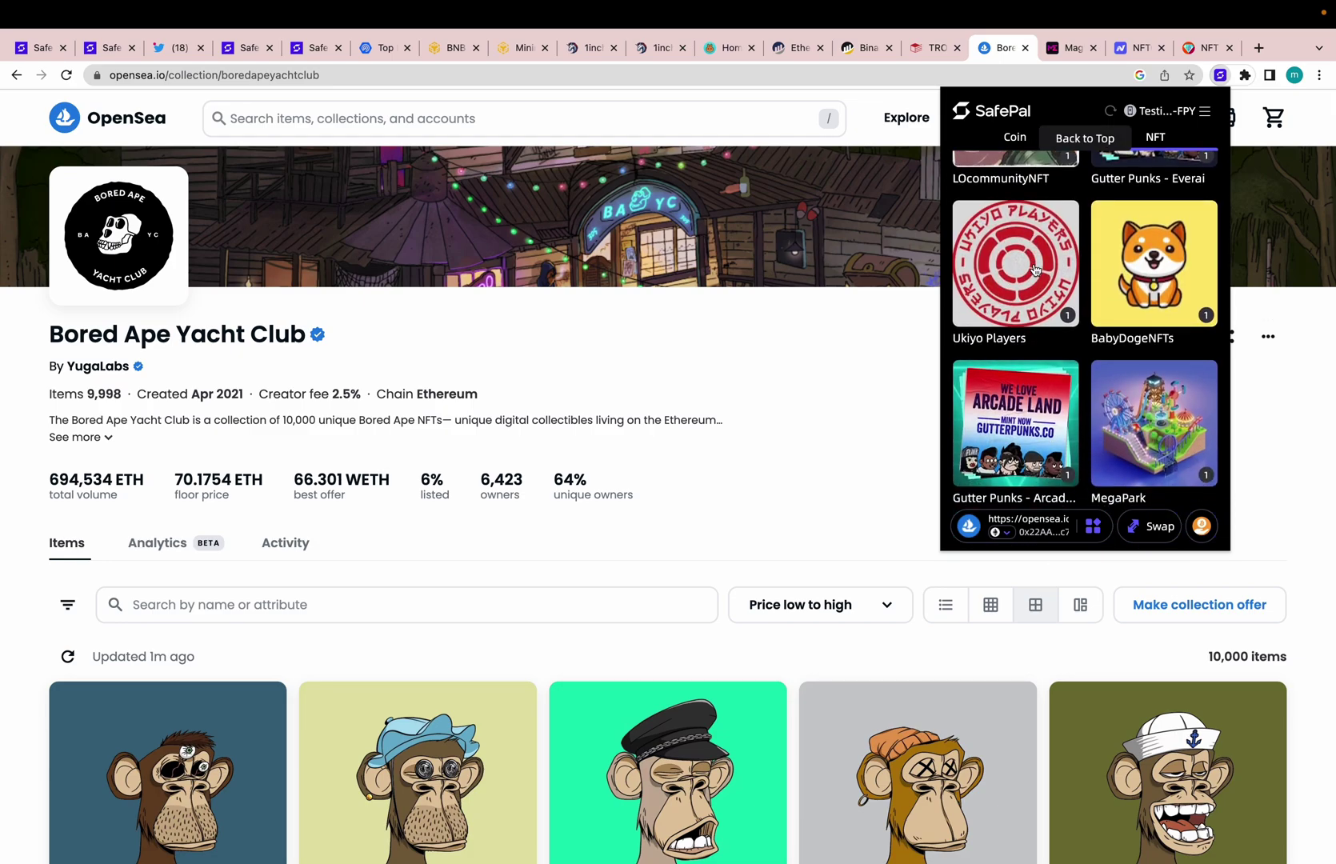
pyautogui.rightClick(1132, 408)
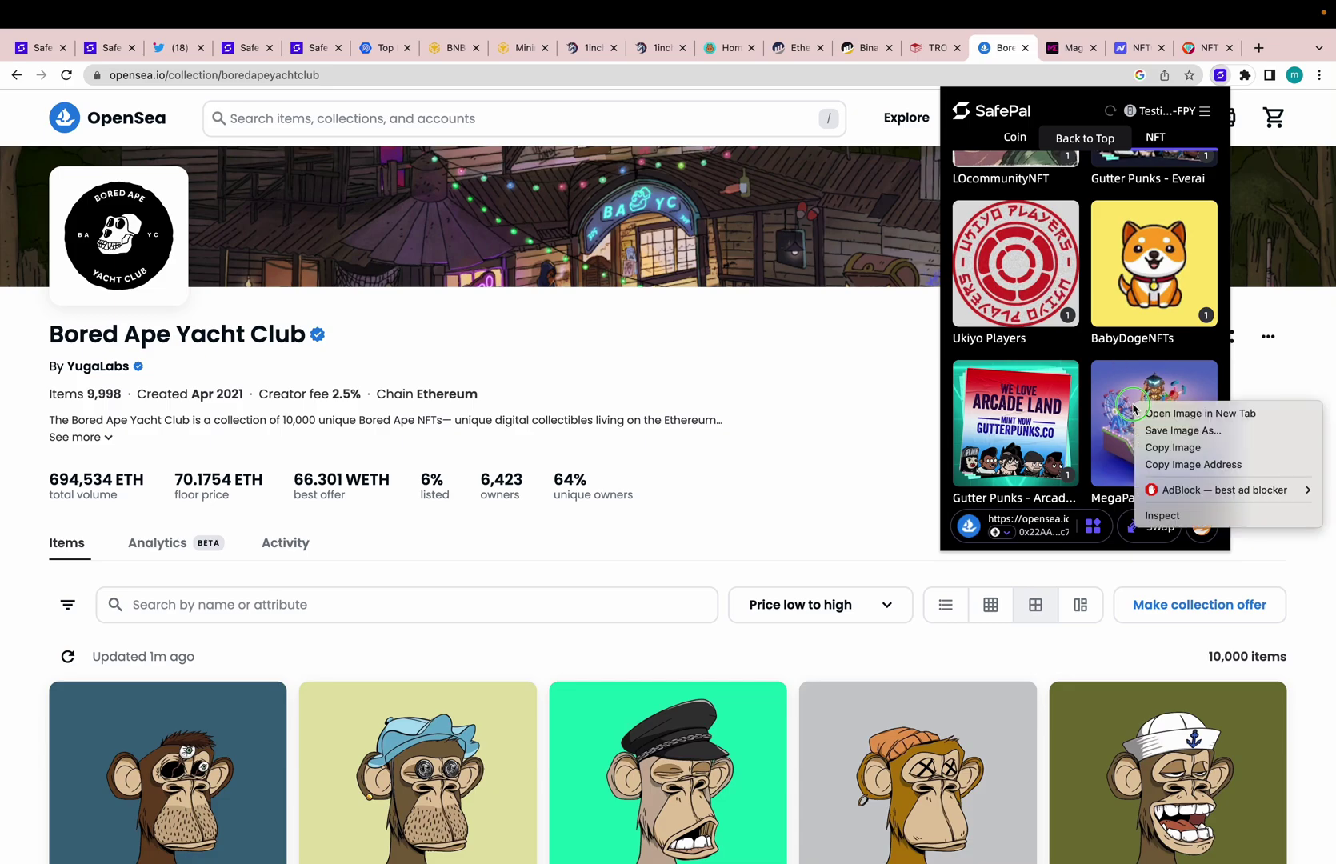
pyautogui.click(1126, 409)
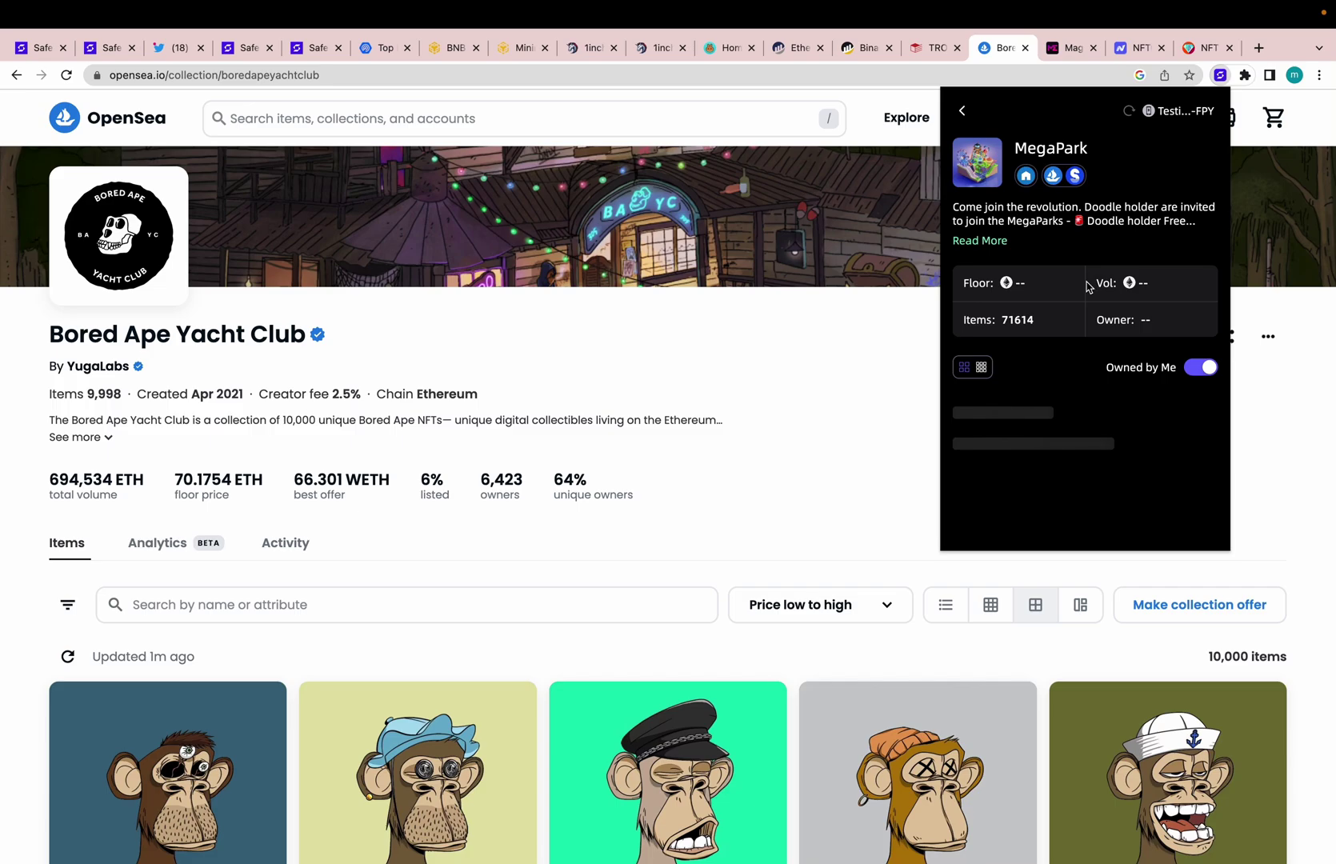
# Hide the Ukiyo Players collection via the gallery's Manage NFTs list.
pyautogui.click(962, 111)
pyautogui.click(1200, 208)
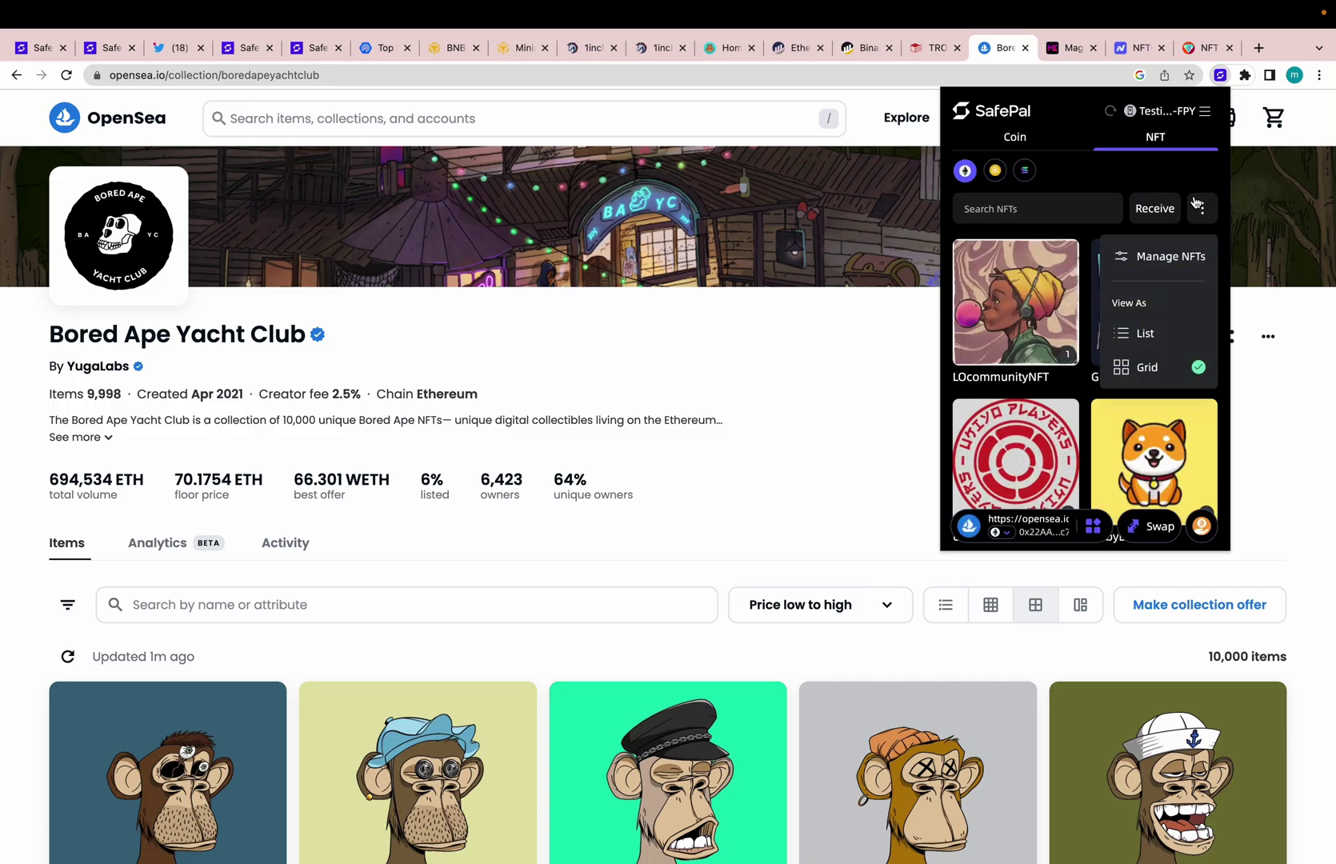
pyautogui.click(1198, 207)
pyautogui.click(1200, 214)
pyautogui.click(1175, 260)
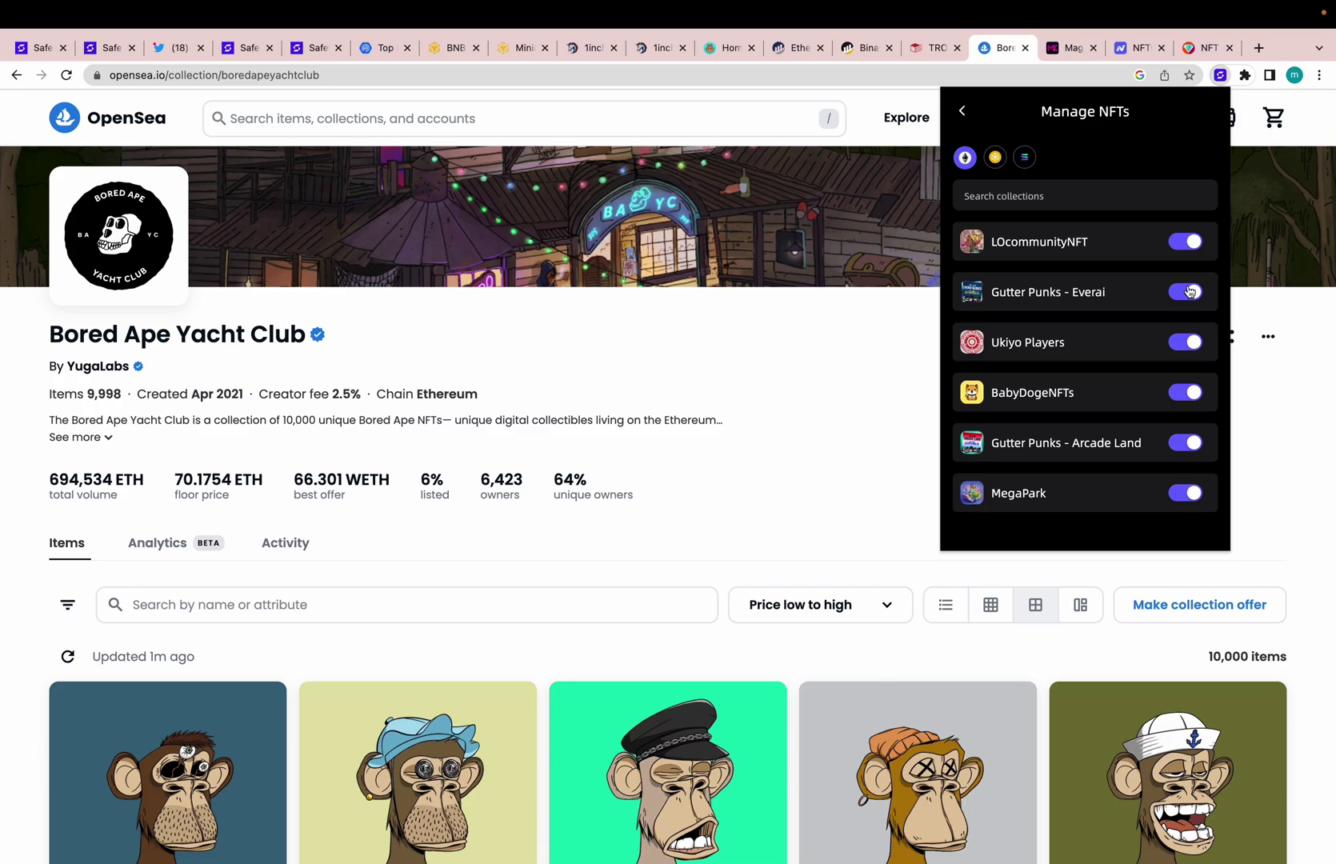
pyautogui.click(1190, 353)
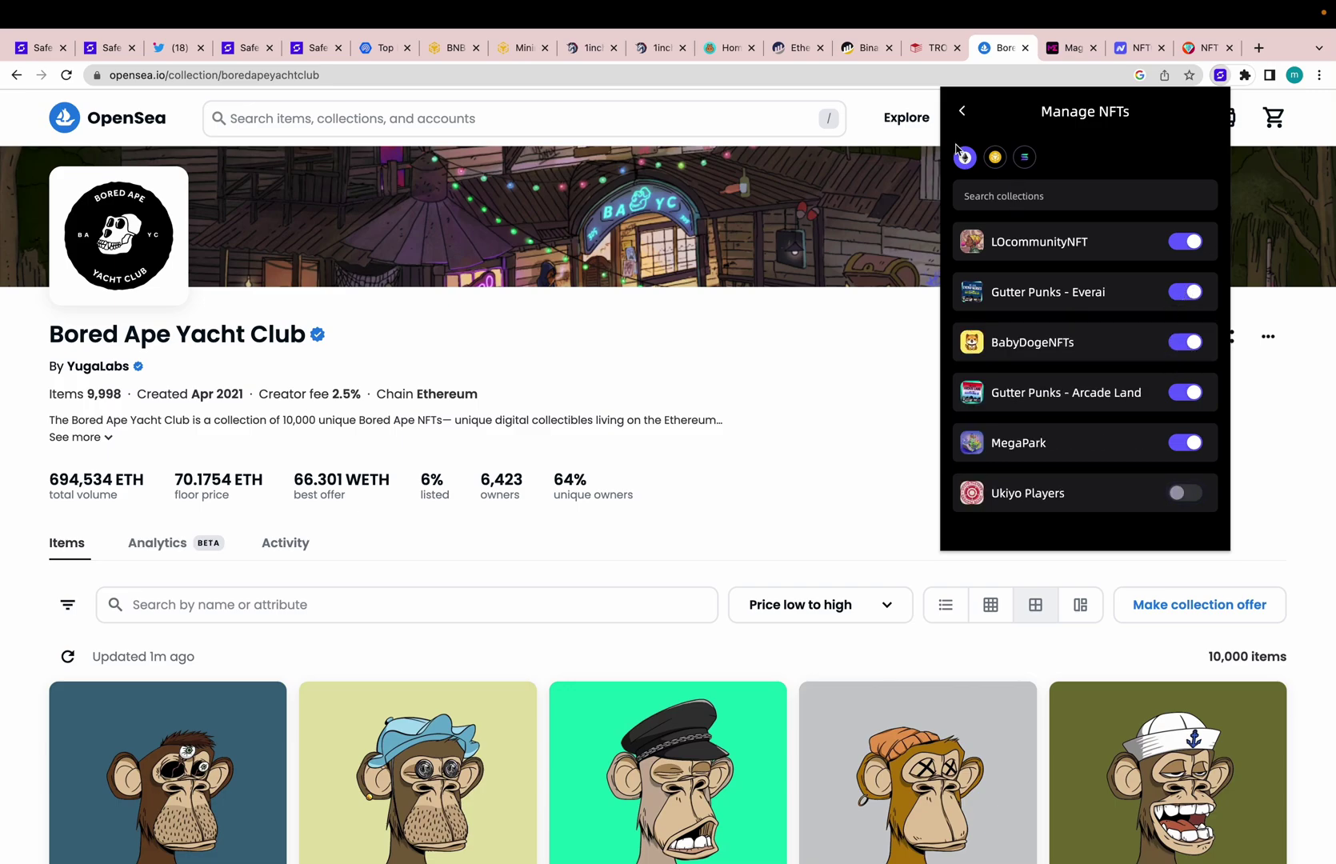
pyautogui.click(962, 114)
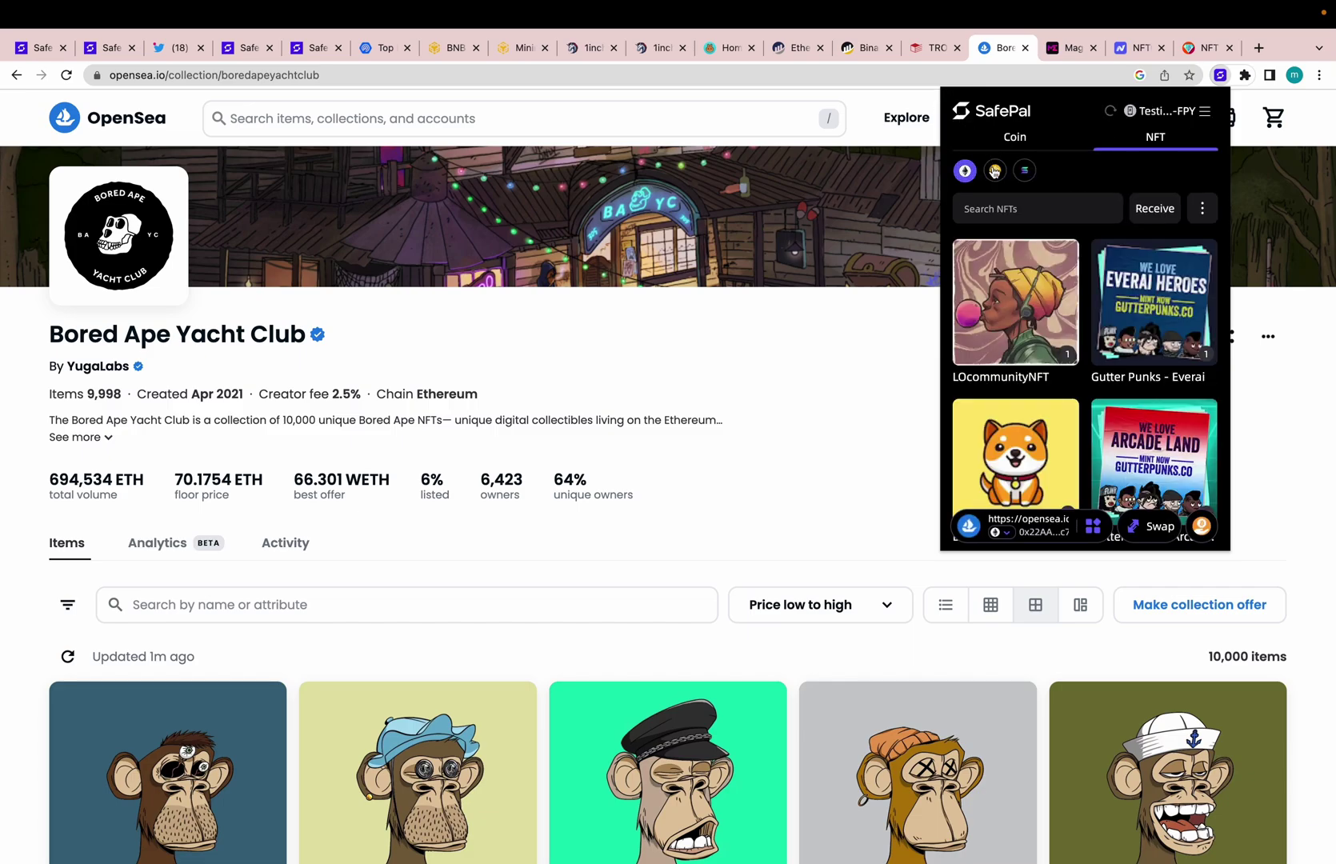
# Check NFTs on the BNB and next chain, then return to Ethereum NFTs.
pyautogui.click(995, 171)
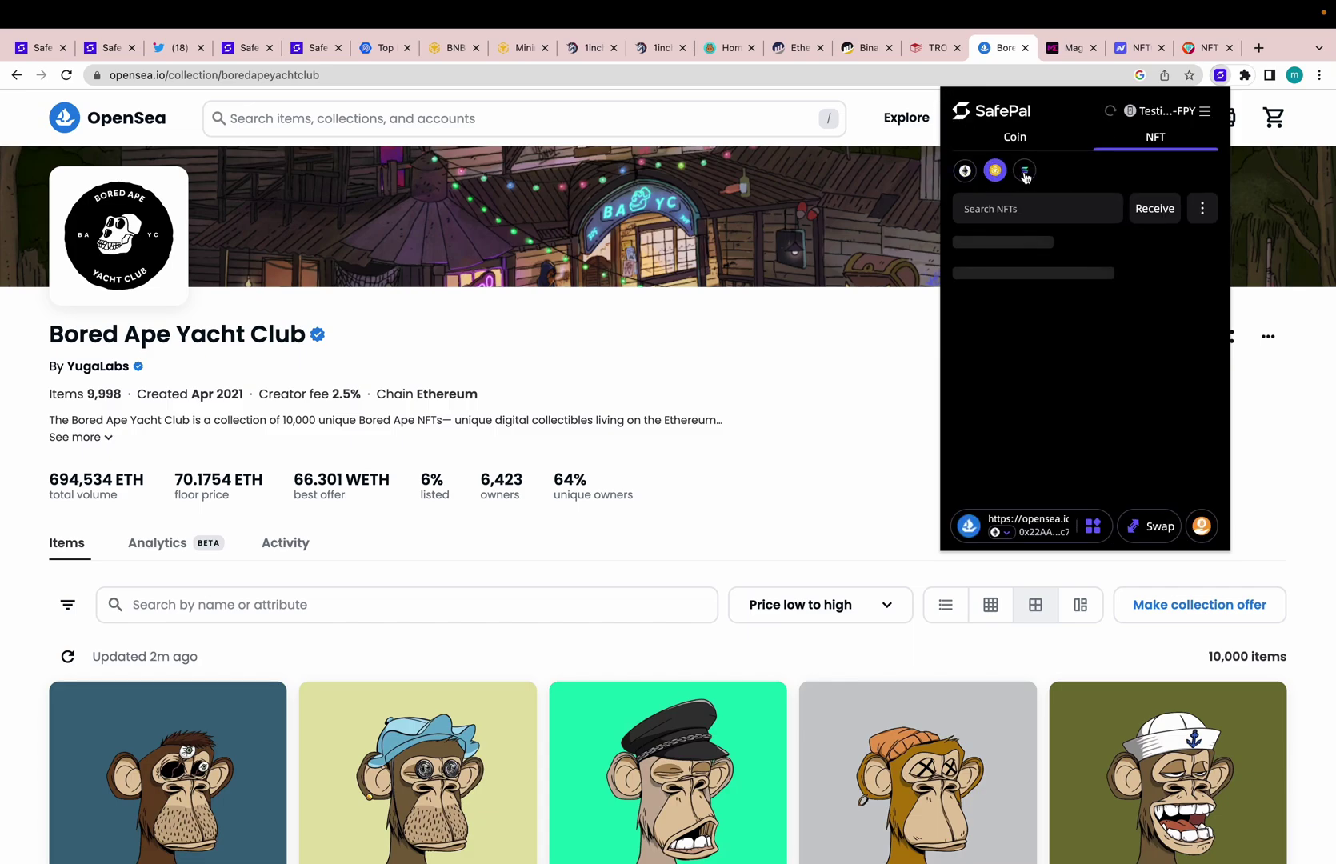
pyautogui.click(1025, 171)
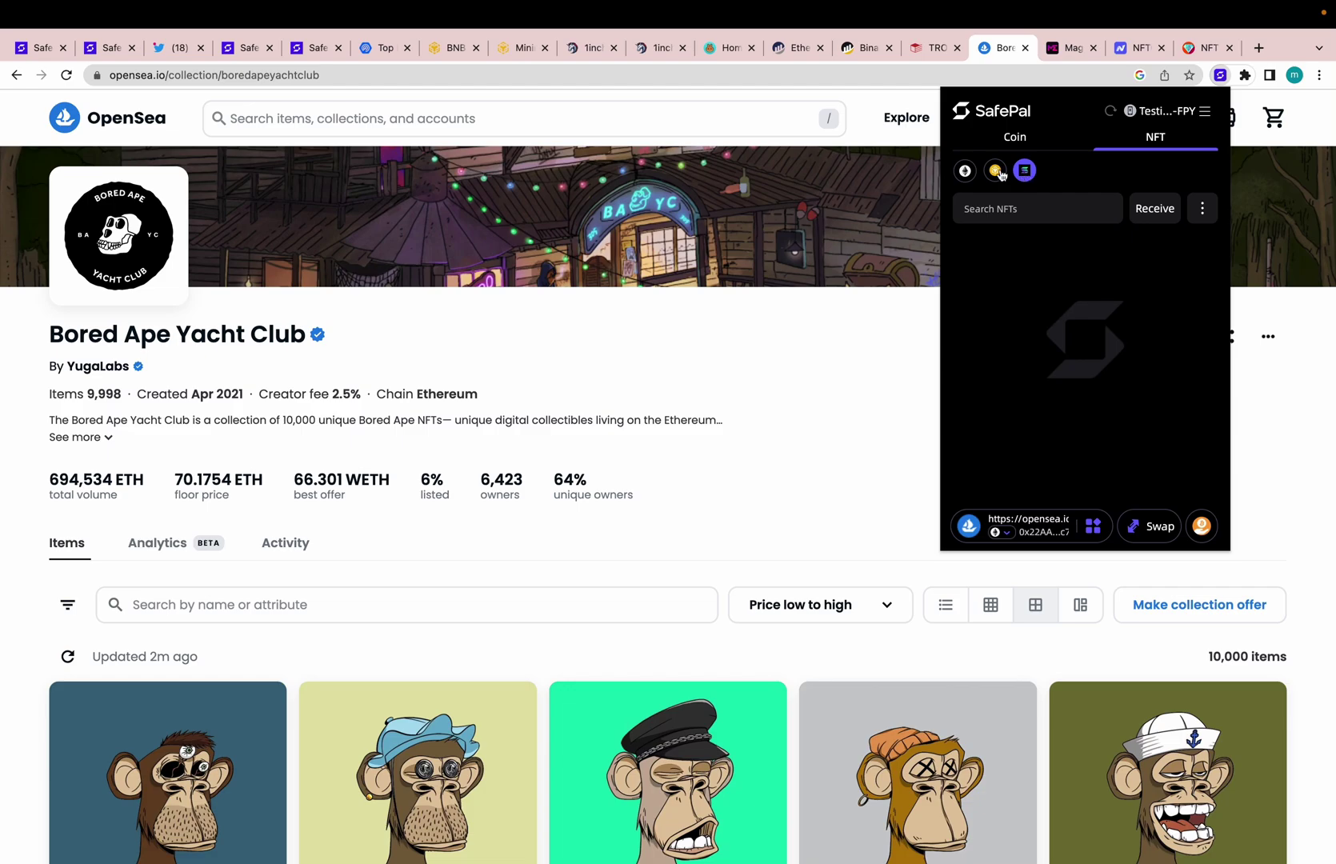
pyautogui.click(965, 171)
pyautogui.scroll(-2, 1028, 168)
pyautogui.scroll(-2, 1029, 169)
pyautogui.scroll(5, 1029, 169)
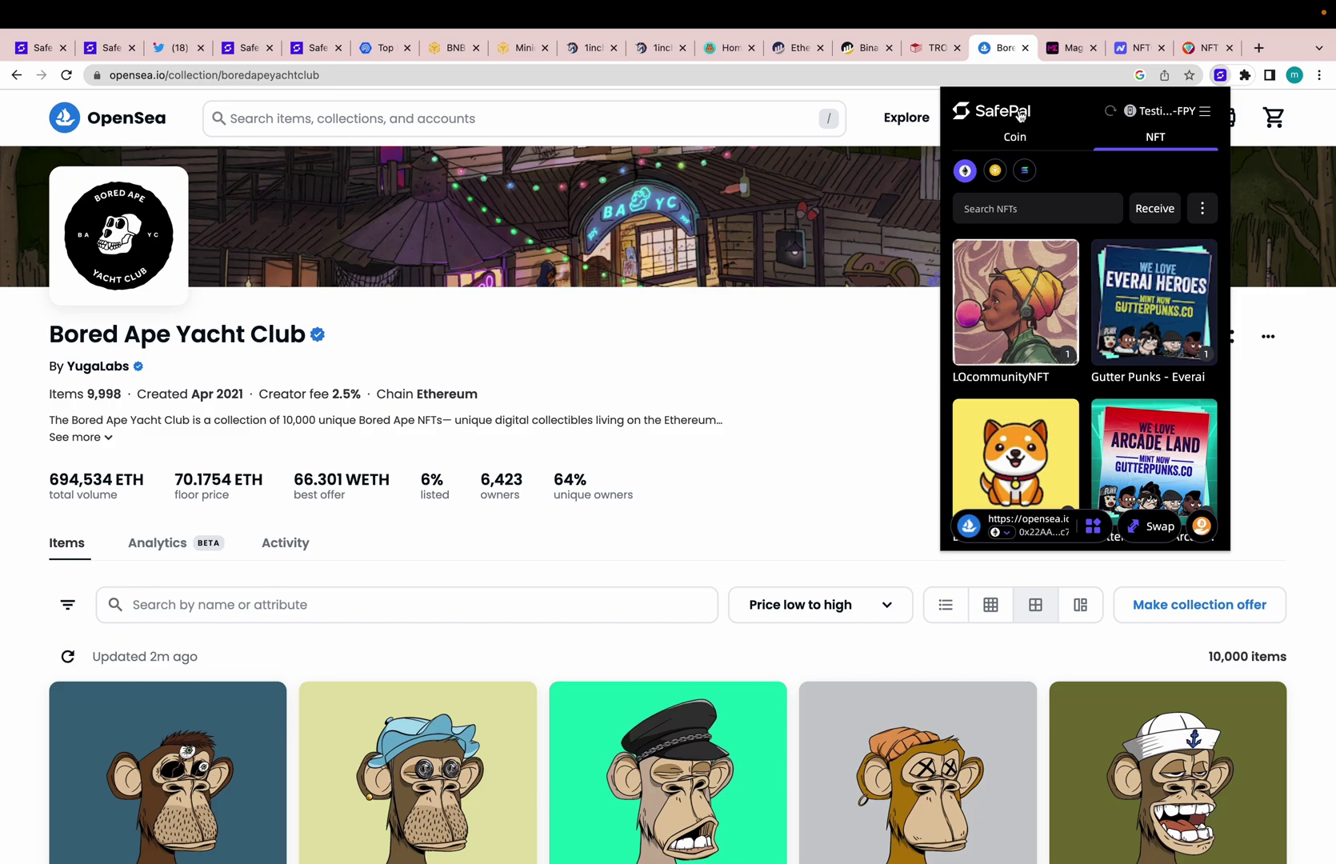
# Switch from the Magic Eden tab to the NFTGo homepage tab.
pyautogui.click(1054, 48)
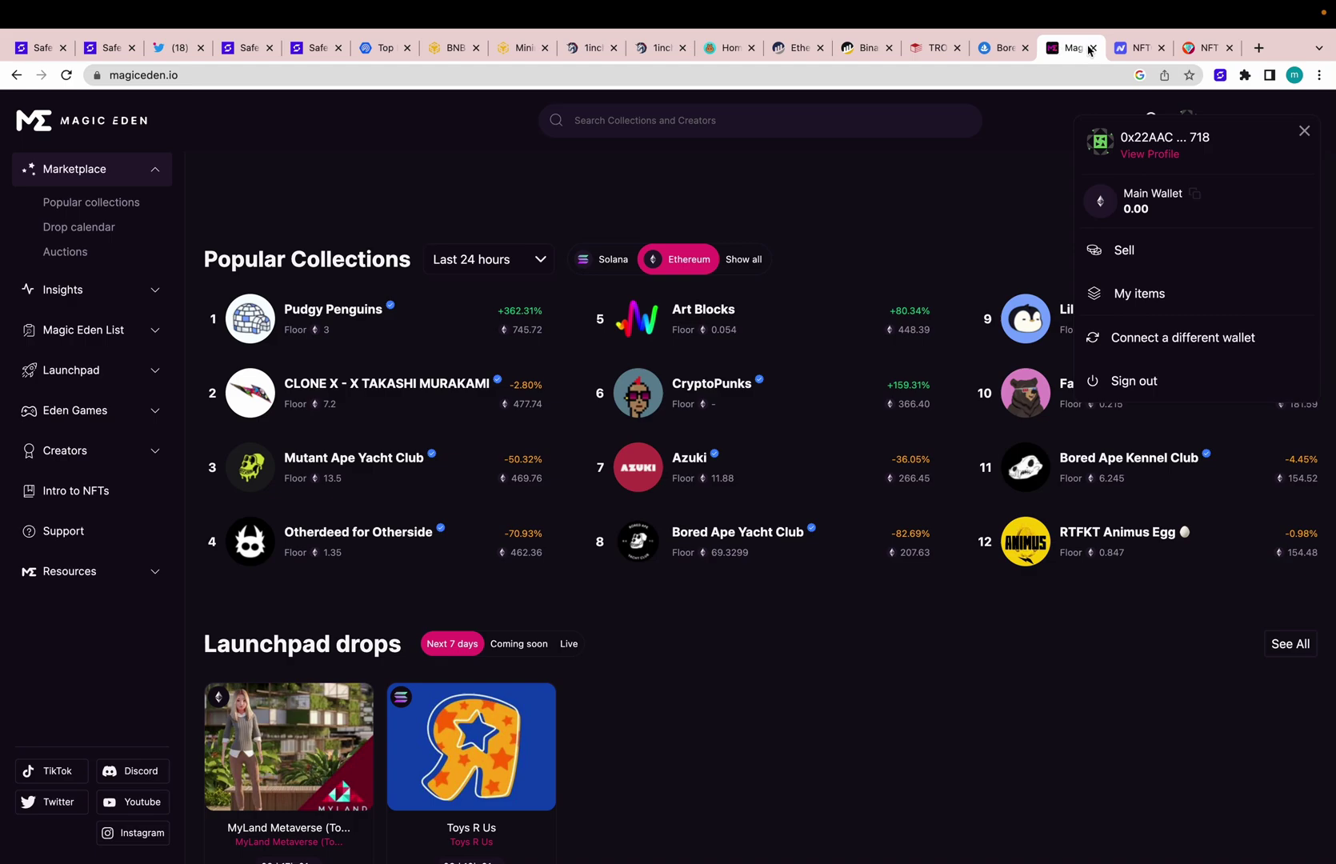
pyautogui.click(1141, 50)
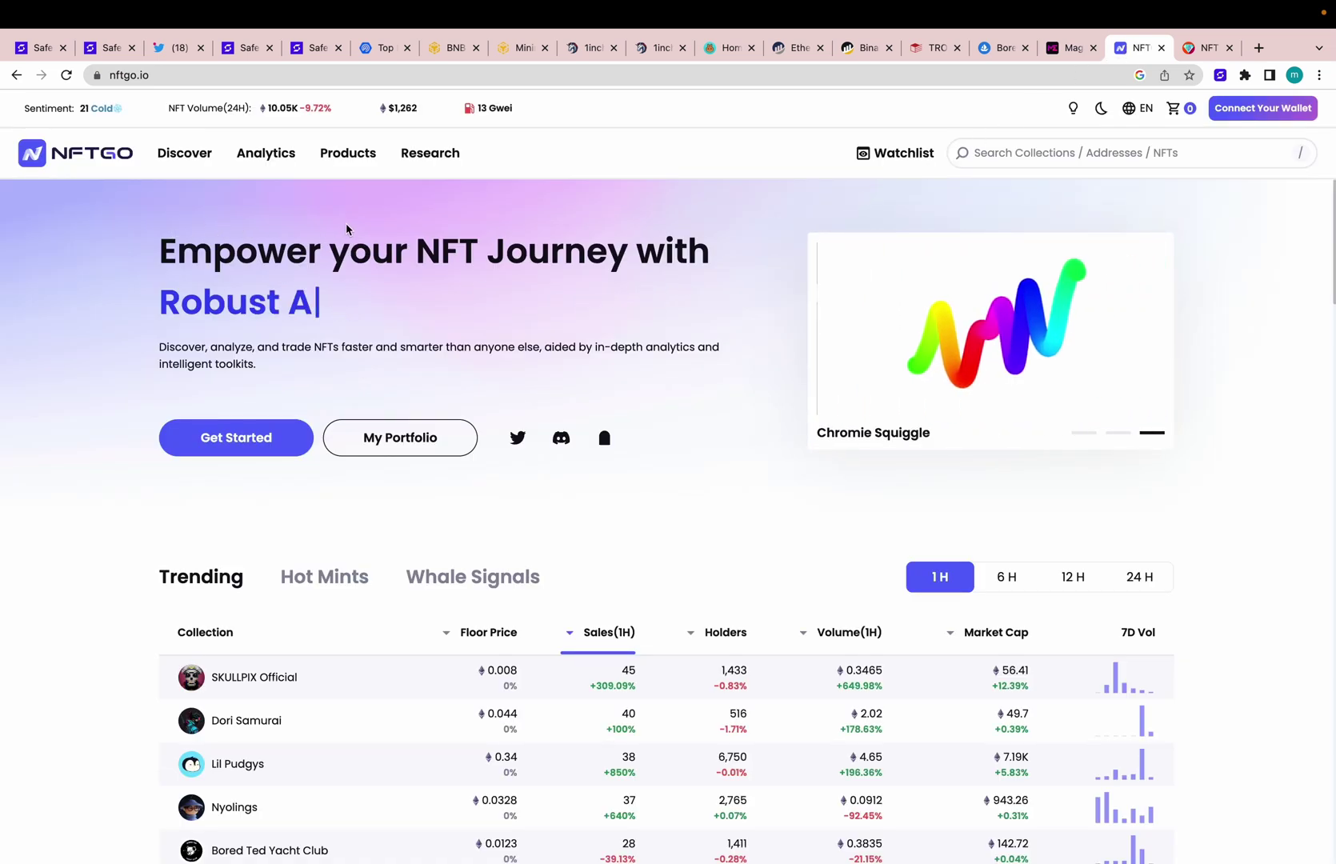
# View the Imaginary Ones ranking (8,888 items, 0.52 ETH floor) and scroll its rank grid.
pyautogui.click(1203, 48)
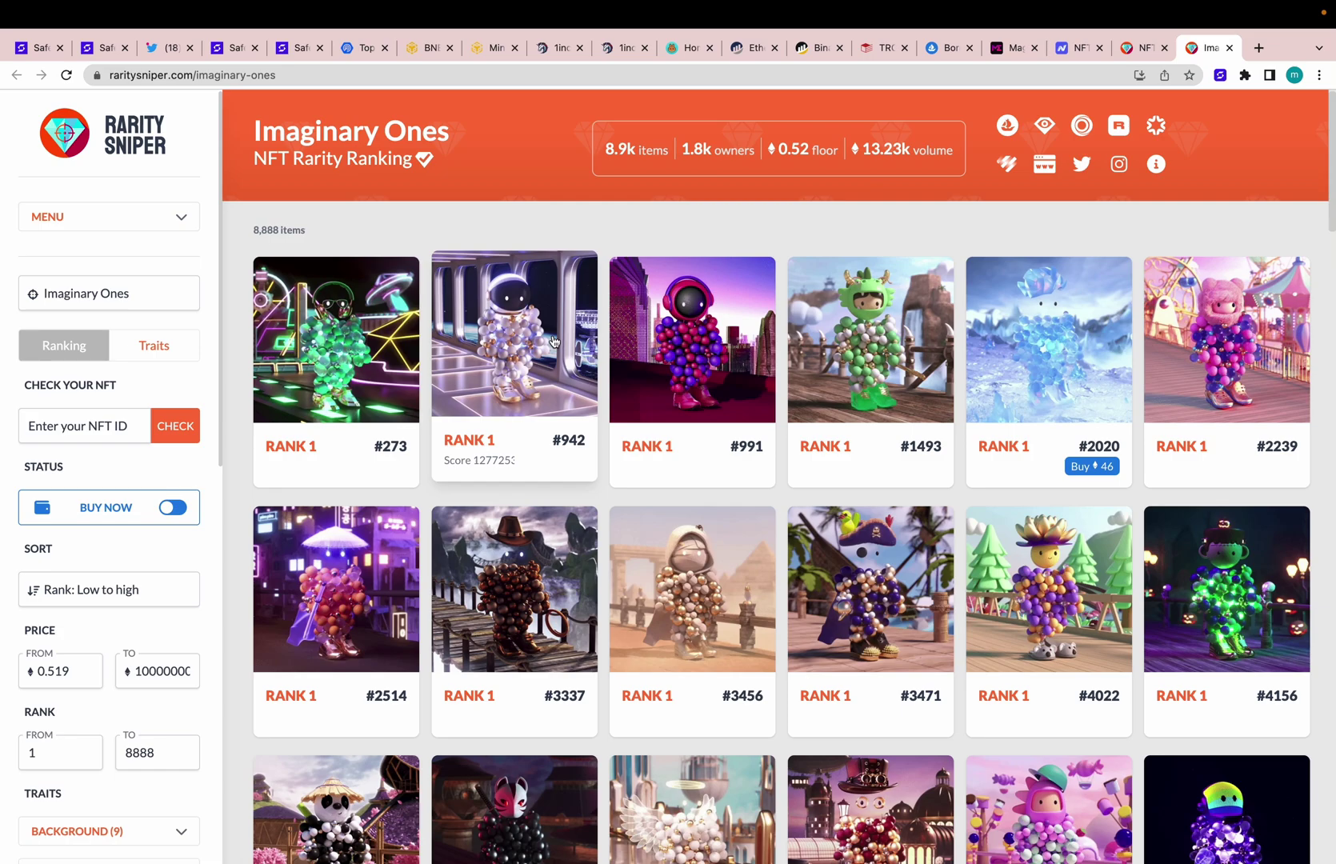
pyautogui.scroll(-15, 560, 376)
pyautogui.scroll(-2, 561, 384)
pyautogui.scroll(-10, 680, 424)
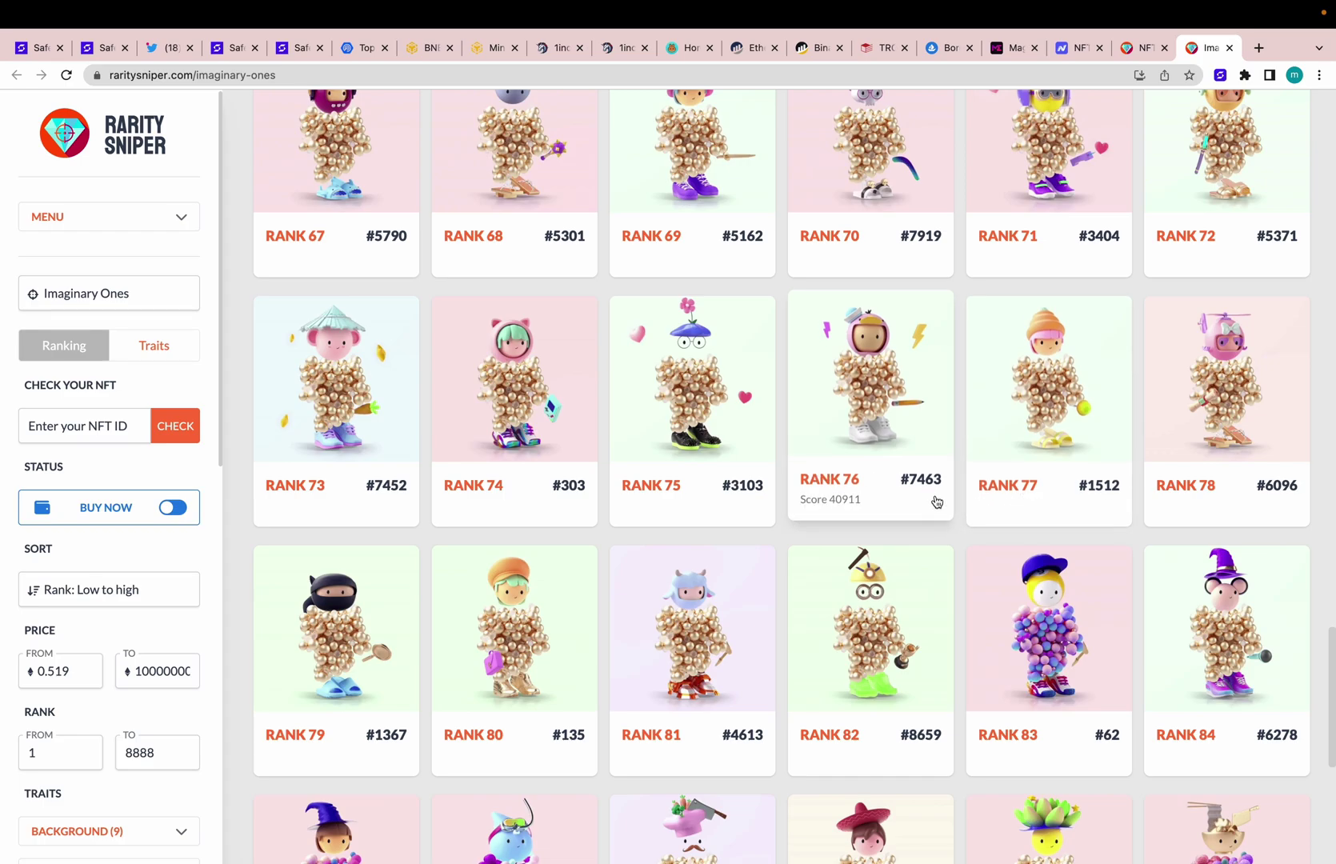
pyautogui.scroll(1, 936, 502)
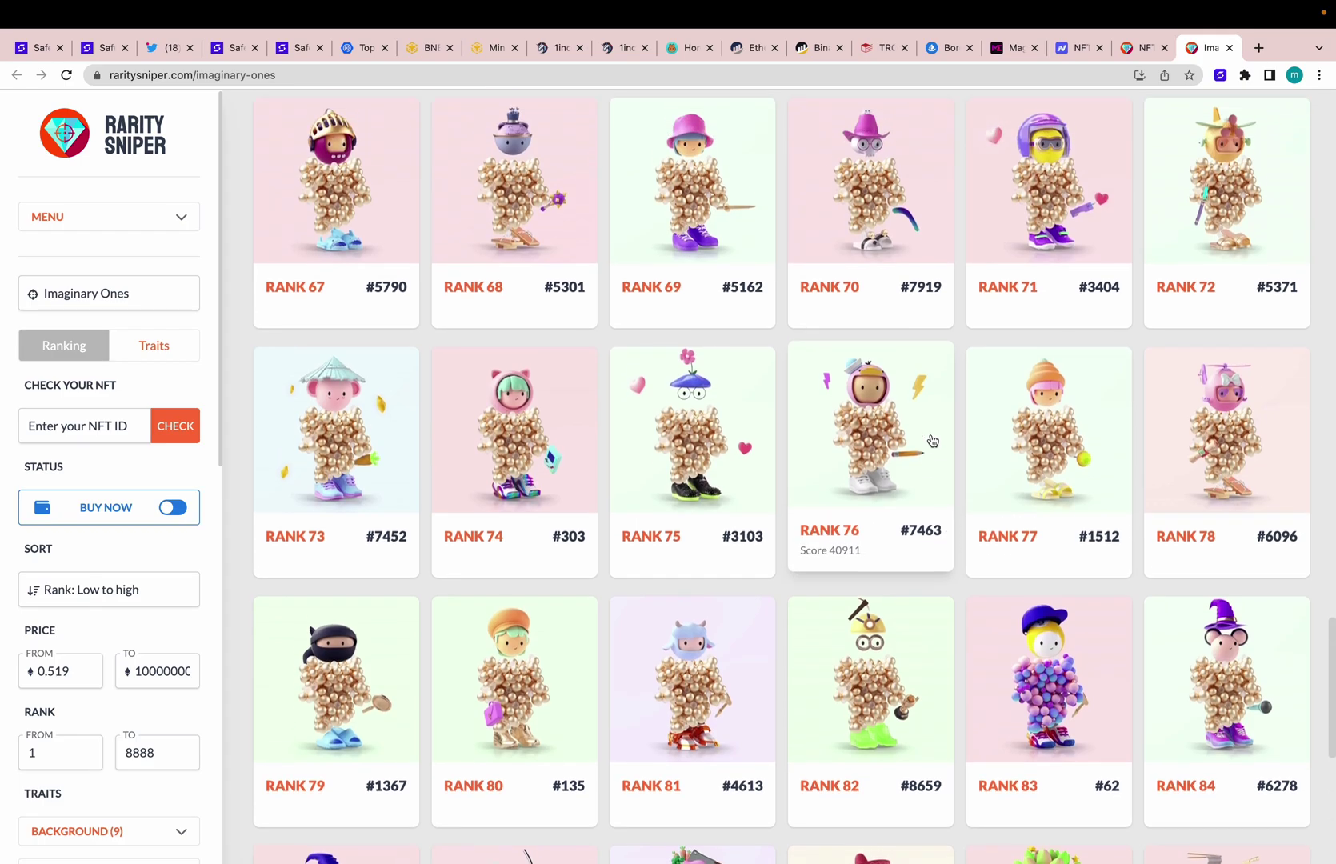
pyautogui.scroll(1, 883, 418)
pyautogui.scroll(4, 883, 417)
pyautogui.scroll(15, 883, 418)
pyautogui.scroll(3, 883, 417)
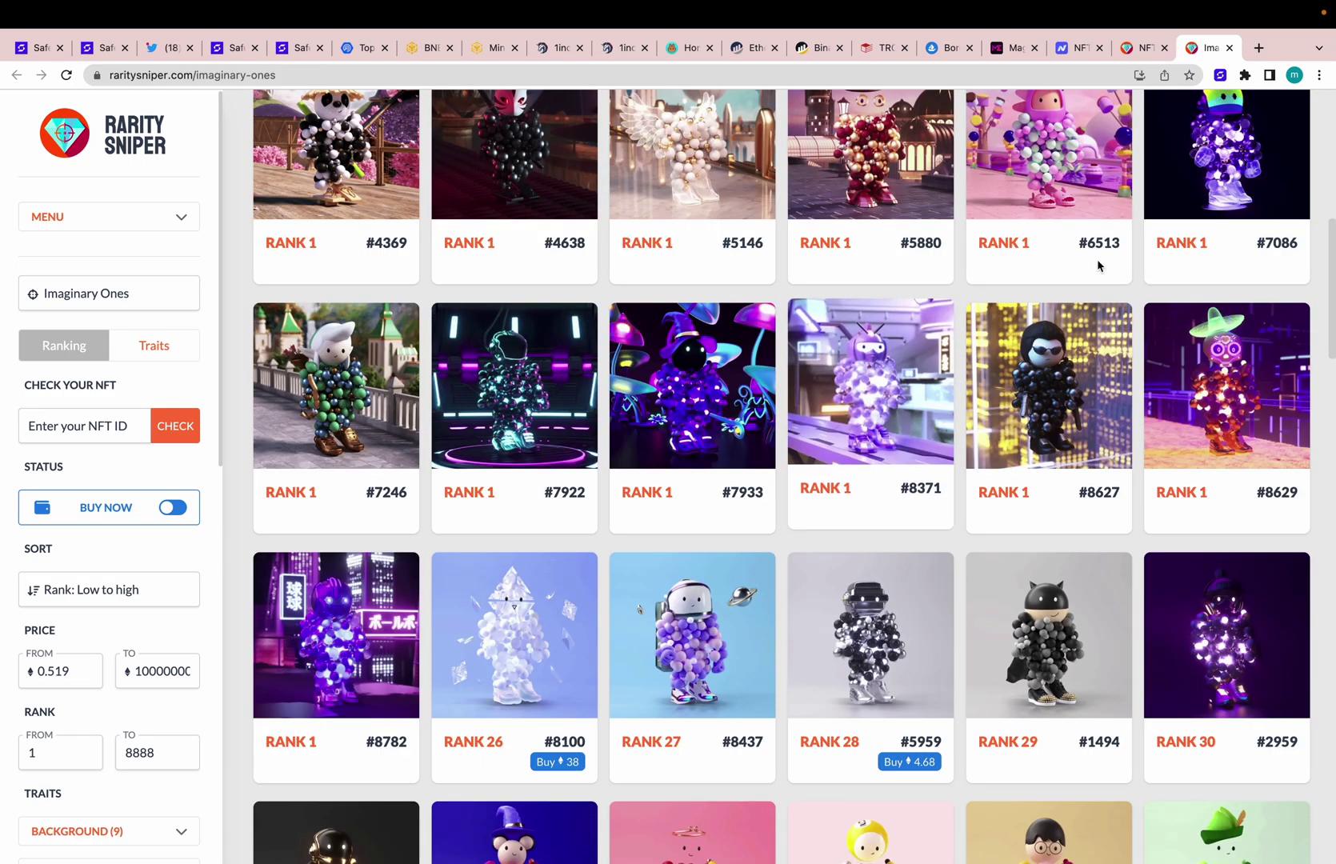
# Return to the NFTGo homepage and skim its trending collections.
pyautogui.click(1075, 48)
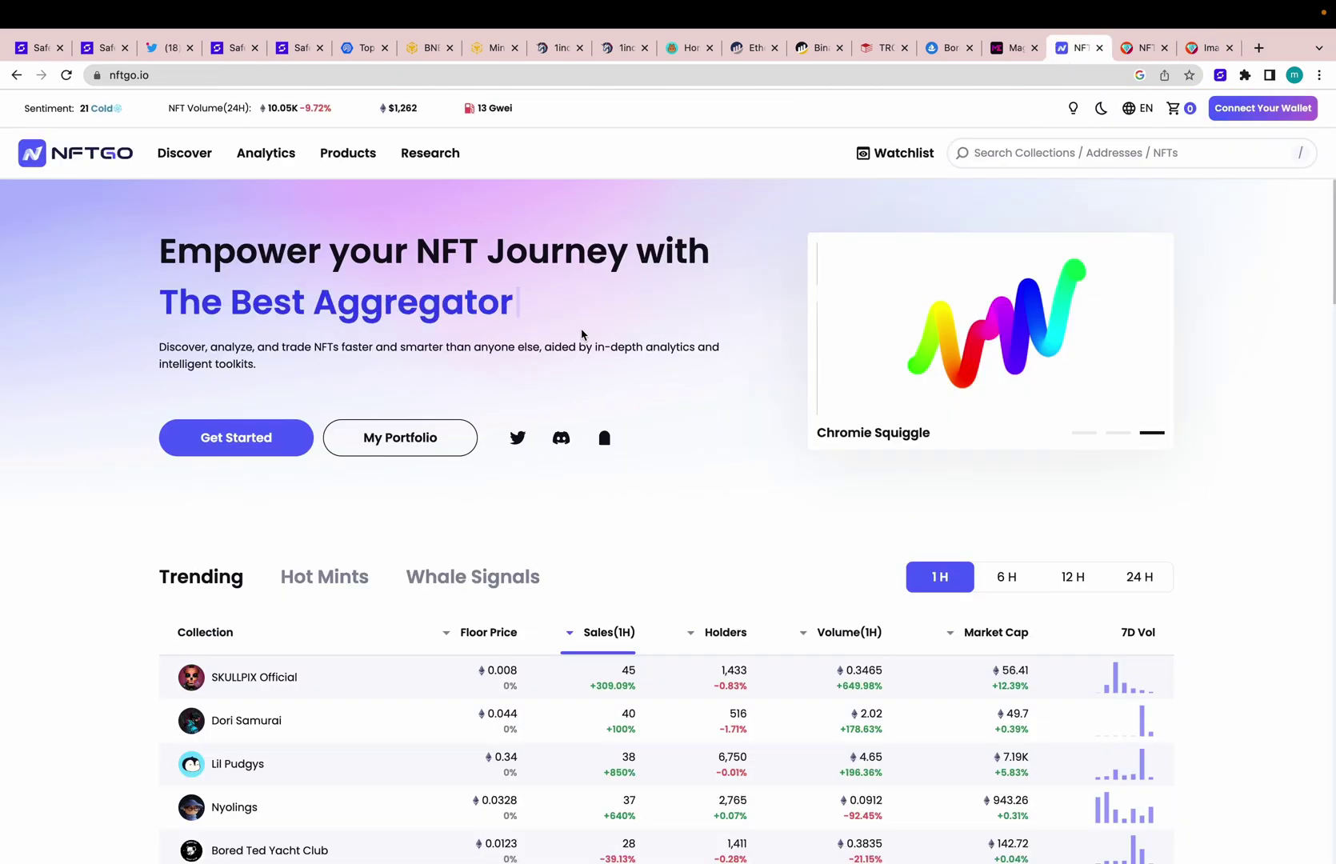
pyautogui.scroll(-2, 576, 336)
pyautogui.scroll(-3, 560, 349)
pyautogui.scroll(2, 560, 349)
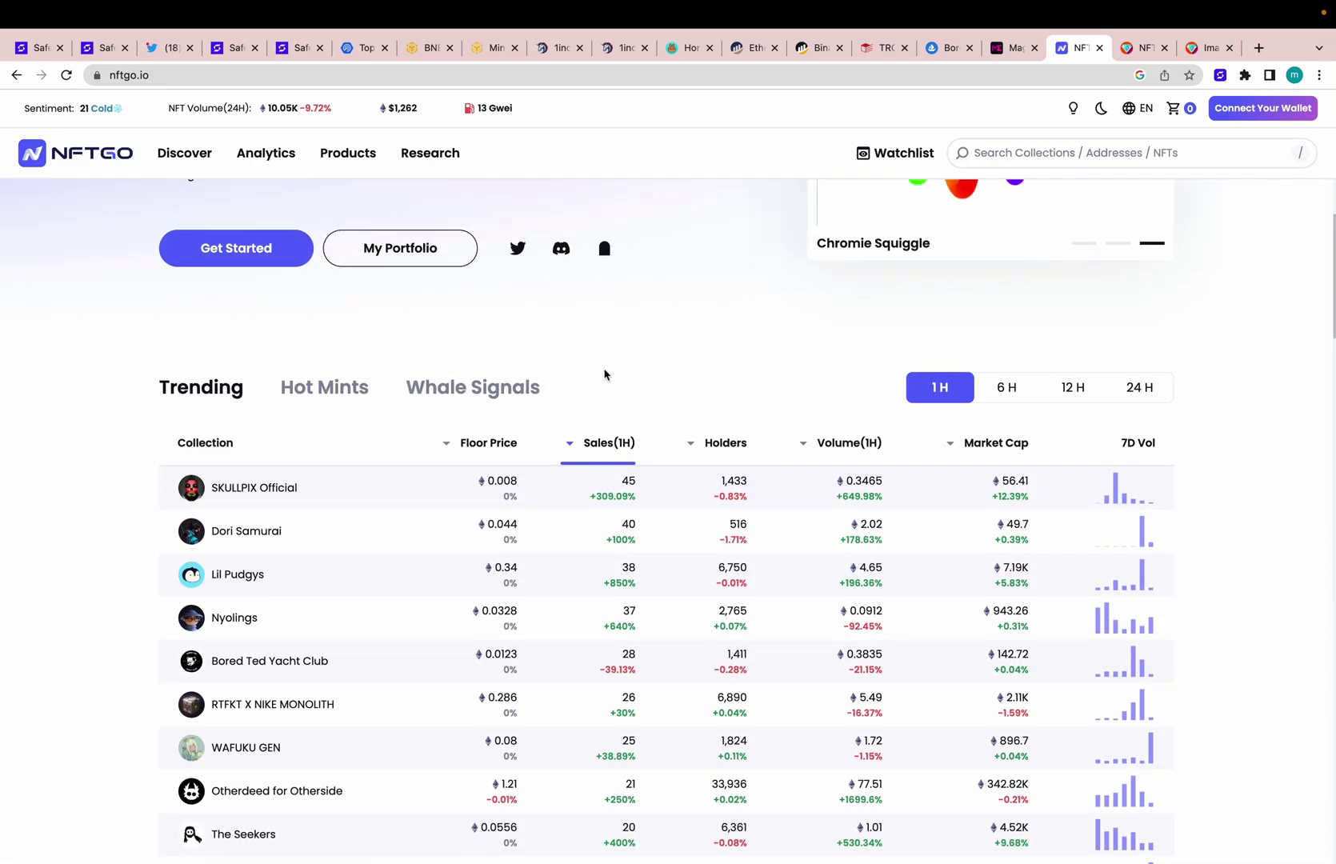
pyautogui.scroll(2, 607, 373)
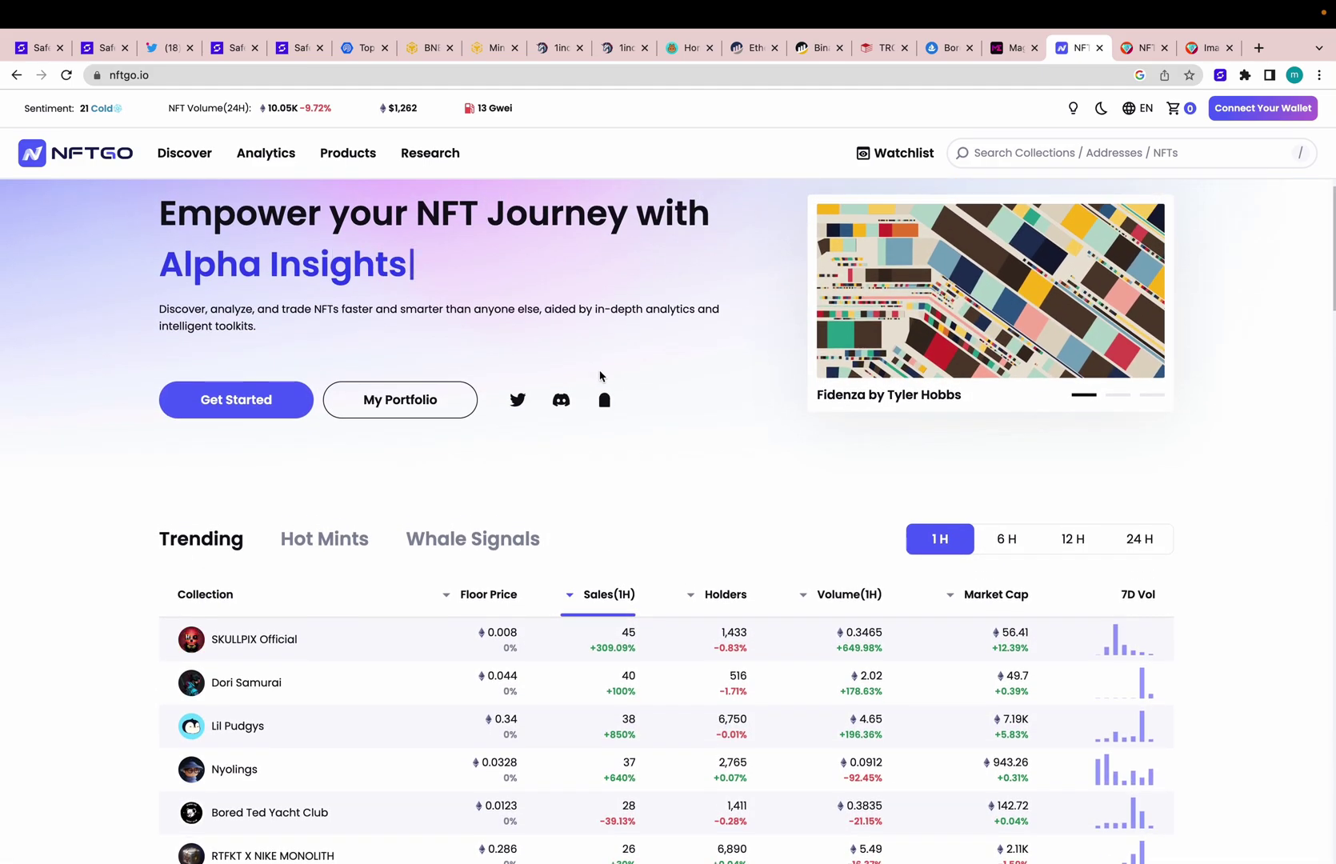
pyautogui.scroll(1, 601, 376)
# Open Analytics Market Overview and scroll down to the Holders & Traders chart.
pyautogui.click(268, 161)
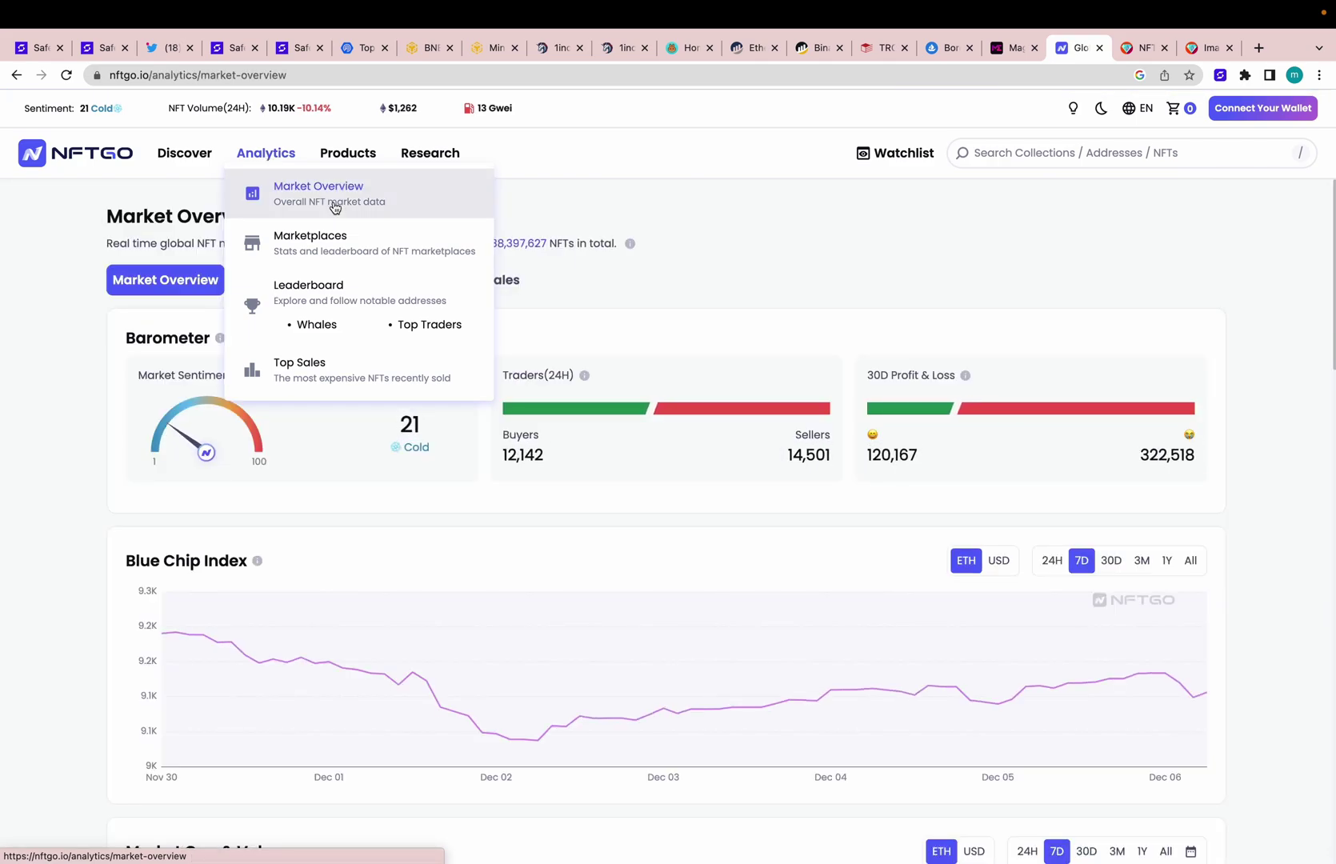
pyautogui.scroll(-3, 525, 321)
pyautogui.scroll(-2, 525, 323)
pyautogui.scroll(-5, 525, 323)
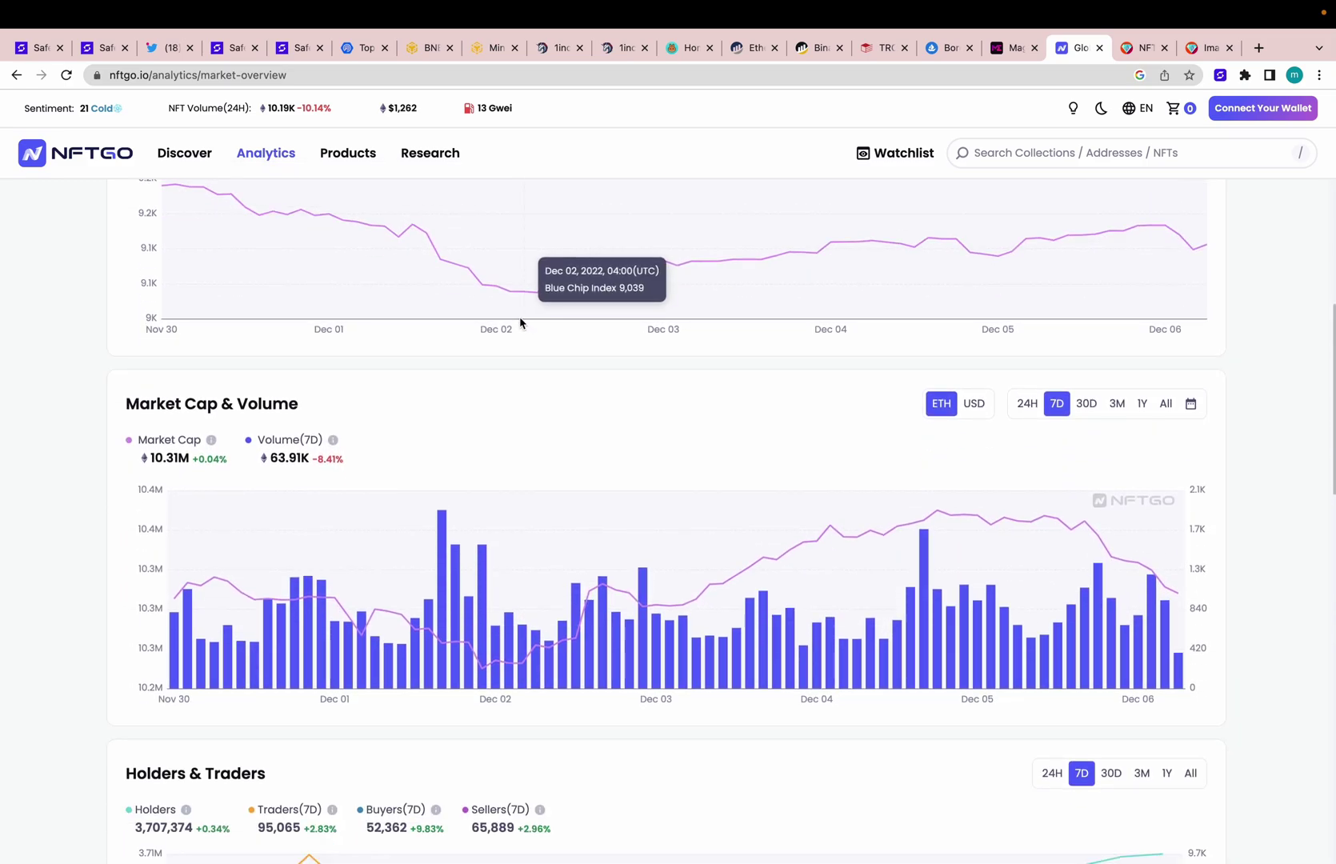
pyautogui.scroll(-2, 516, 335)
pyautogui.scroll(-2, 510, 356)
pyautogui.scroll(-1, 510, 356)
pyautogui.scroll(-2, 511, 356)
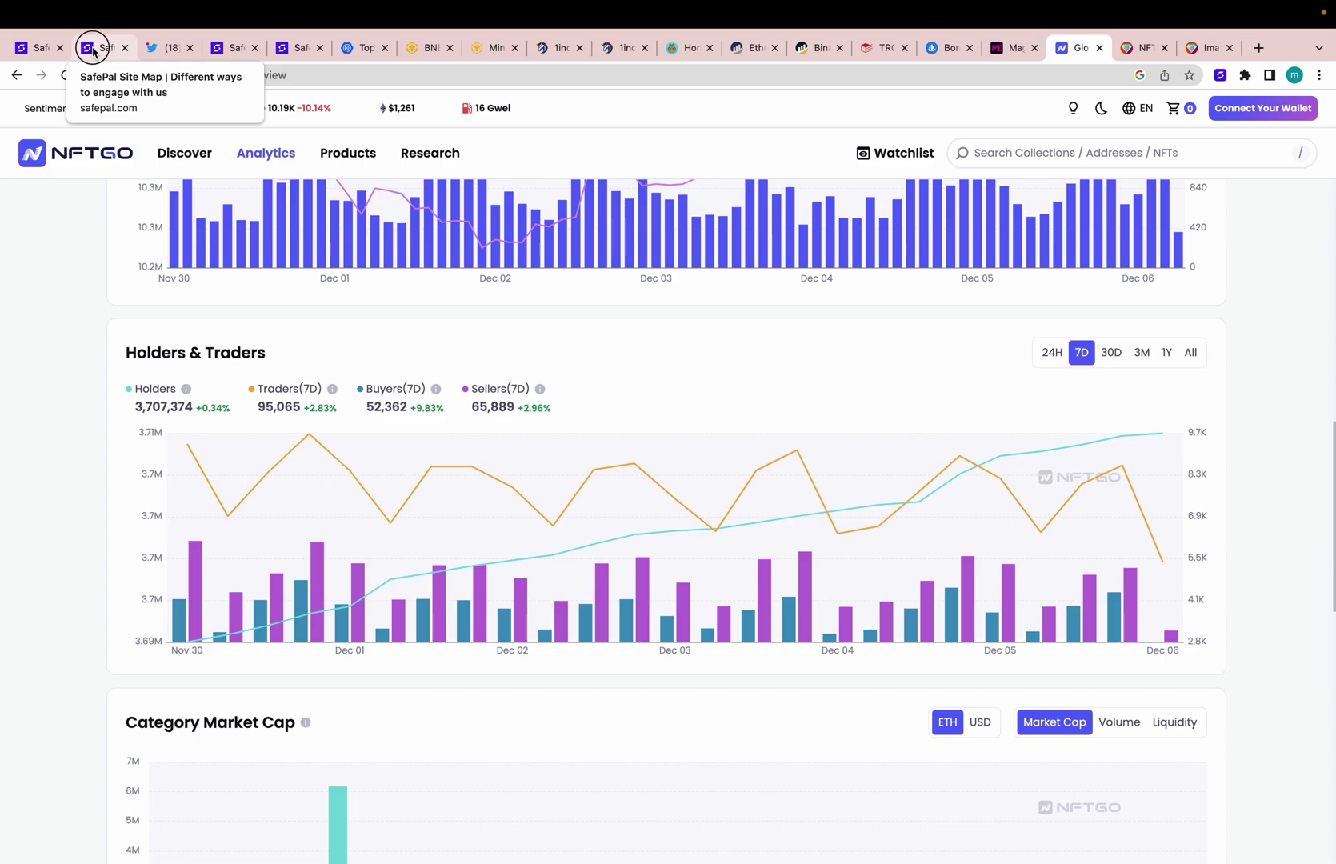
# Open SafePal's Submit a request form from the sitemap, keeping SafePal Hardware Products as topic.
pyautogui.click(93, 50)
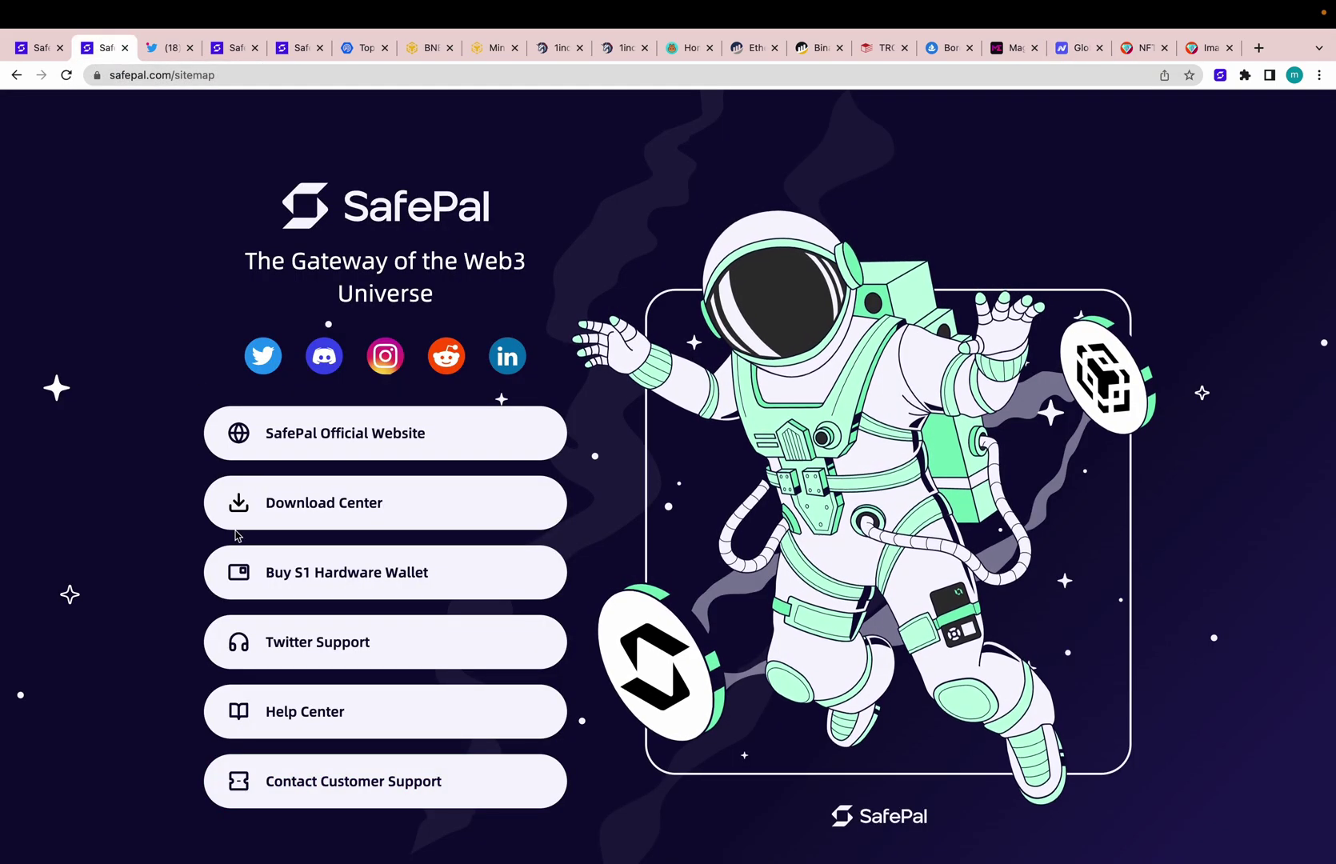
pyautogui.click(290, 792)
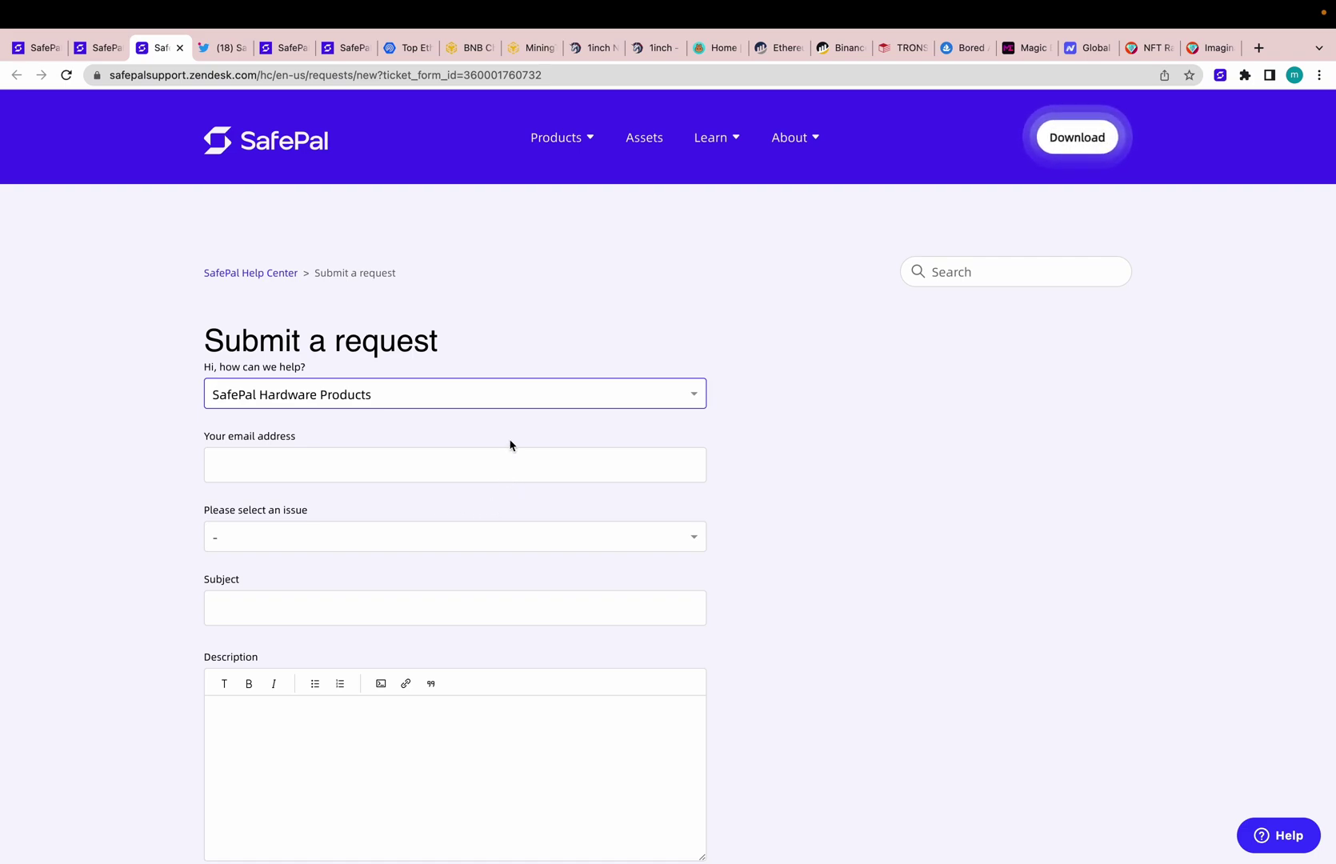
pyautogui.click(536, 394)
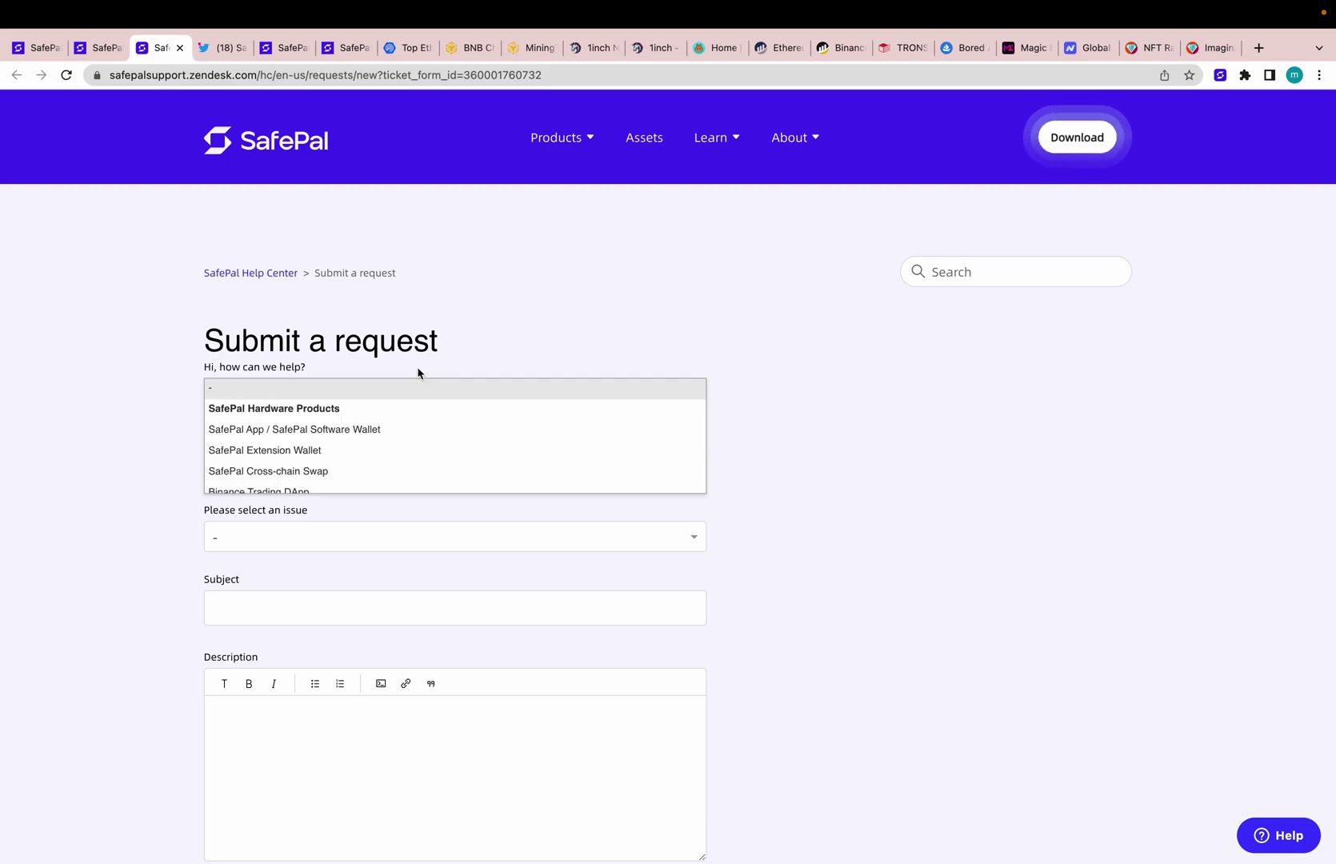
pyautogui.scroll(-1, 442, 415)
pyautogui.scroll(-2, 441, 414)
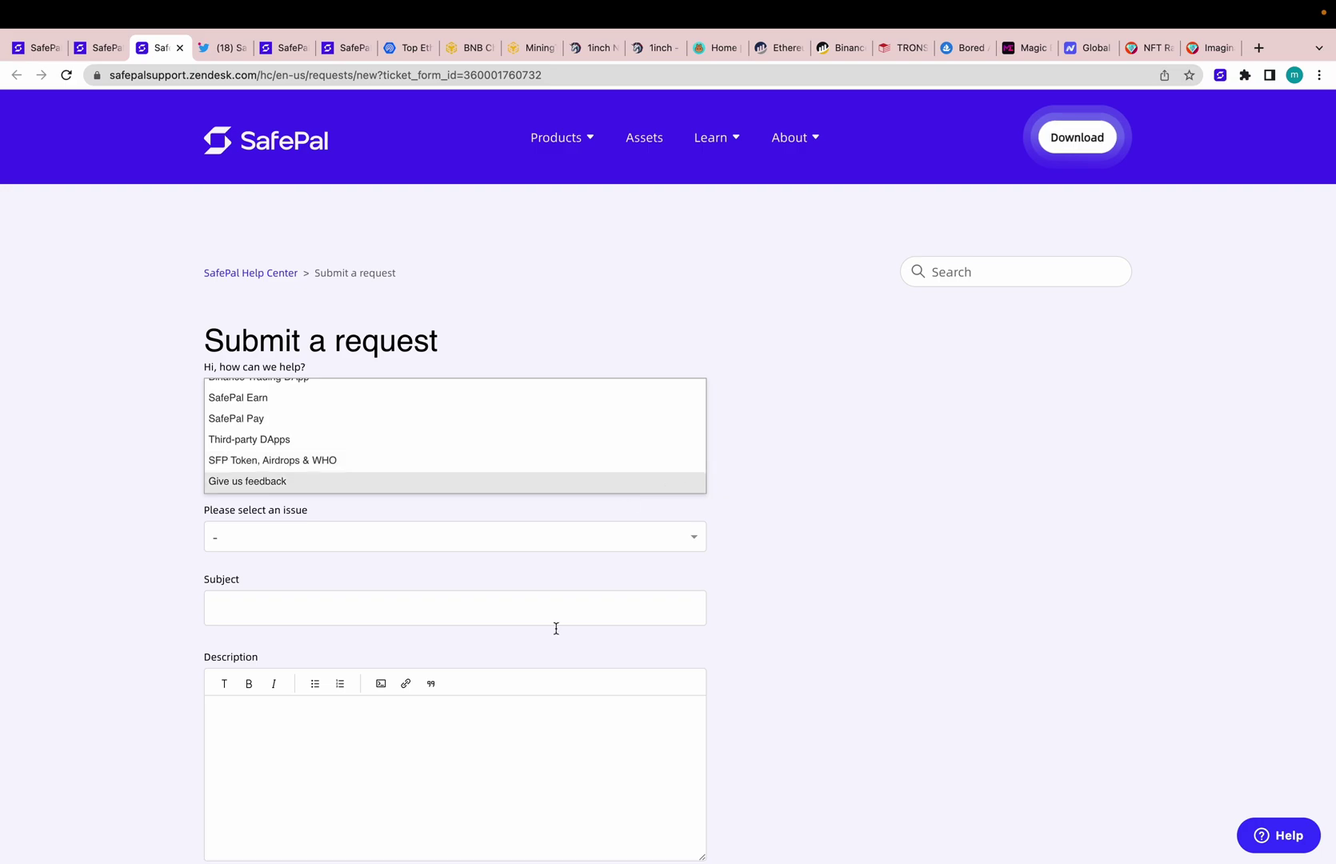
pyautogui.click(438, 739)
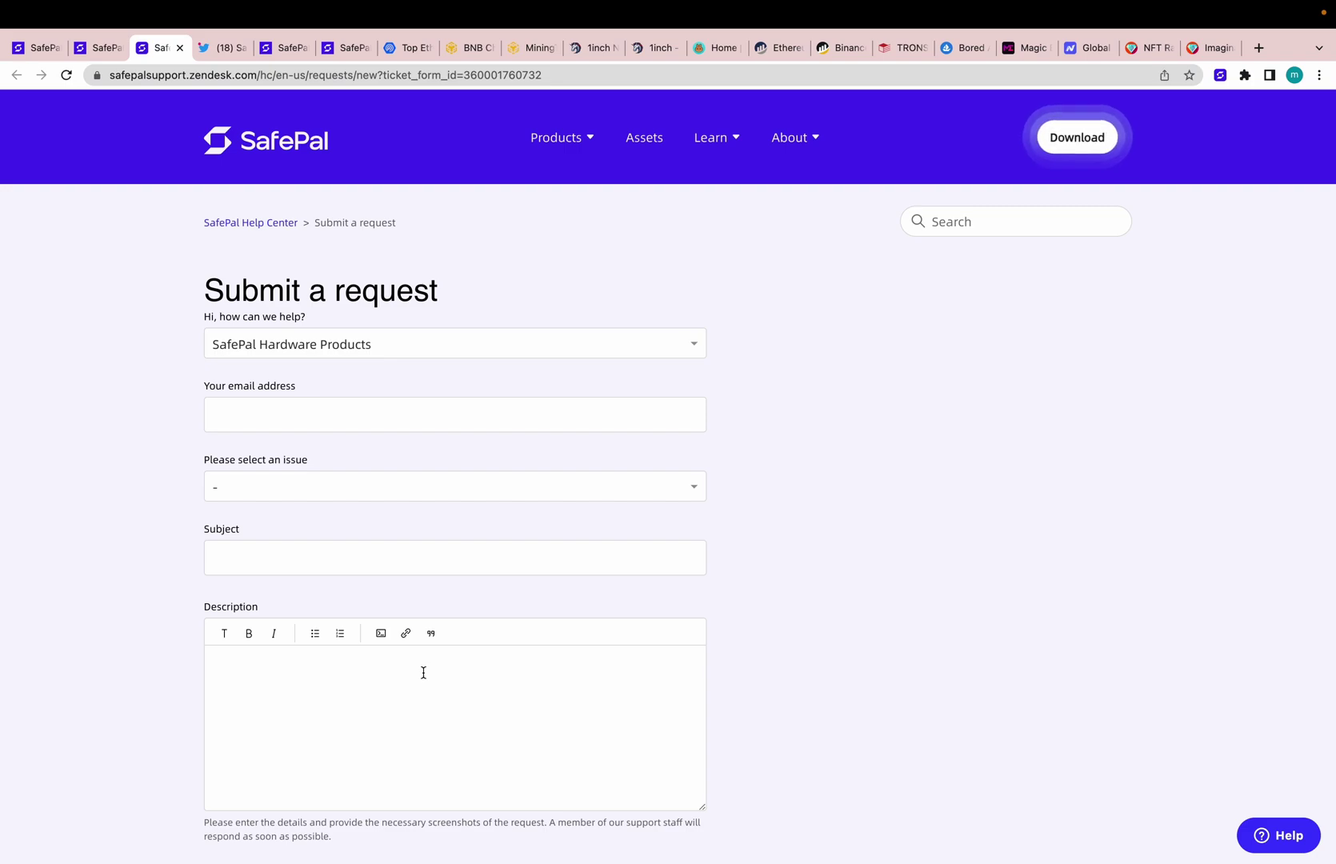
pyautogui.scroll(1, 424, 671)
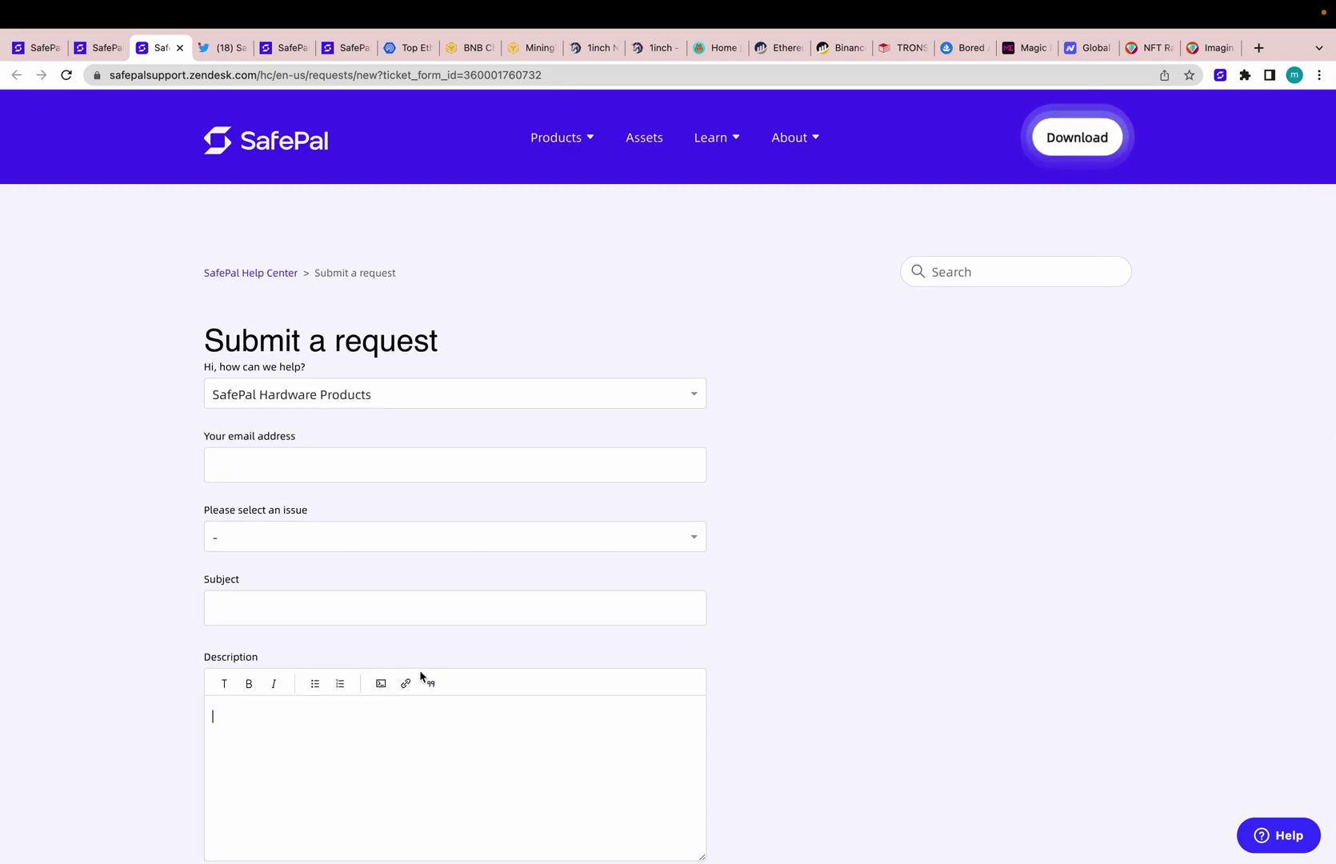